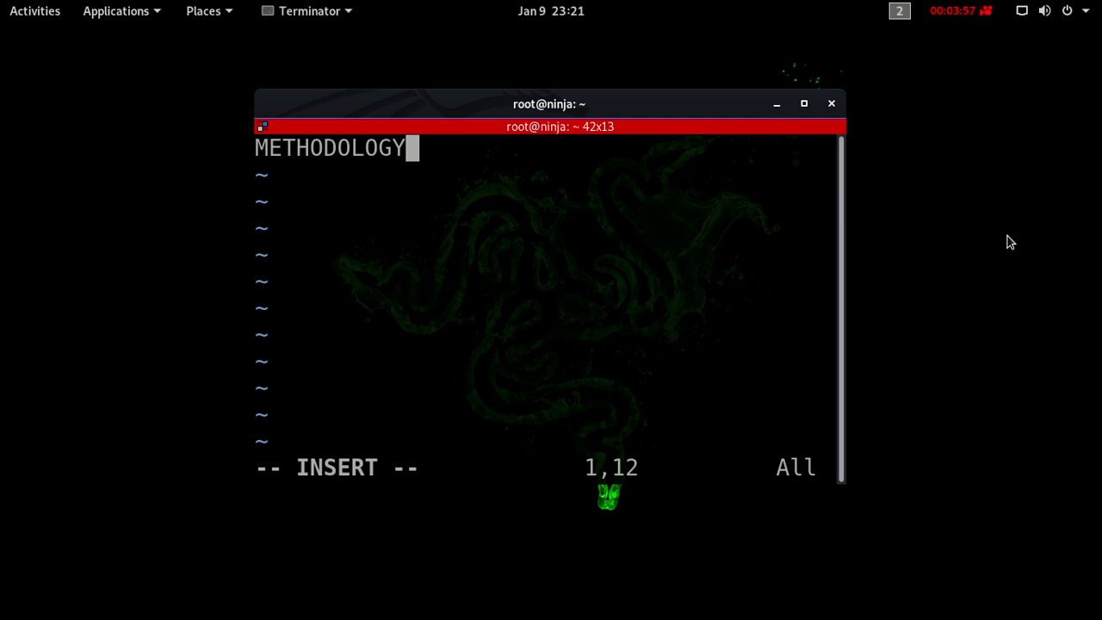
# - Switch to the empty third workspace, find CherryTree by searching for "cherry", and launch it there
pyautogui.hotkey('ctrl', 'alt', 'Down')
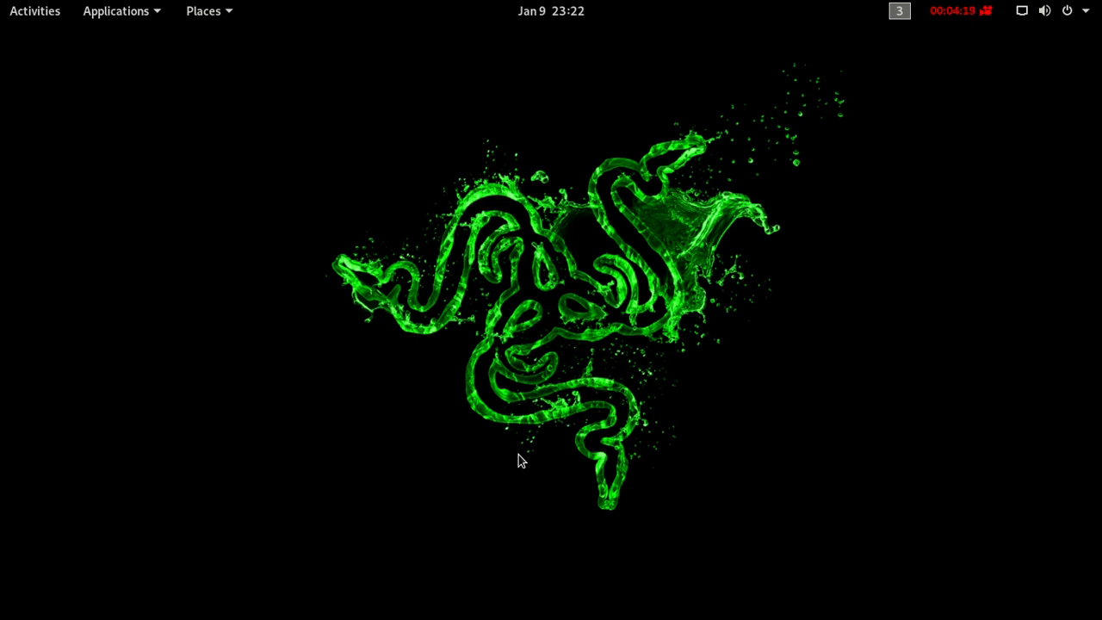
pyautogui.press('super')
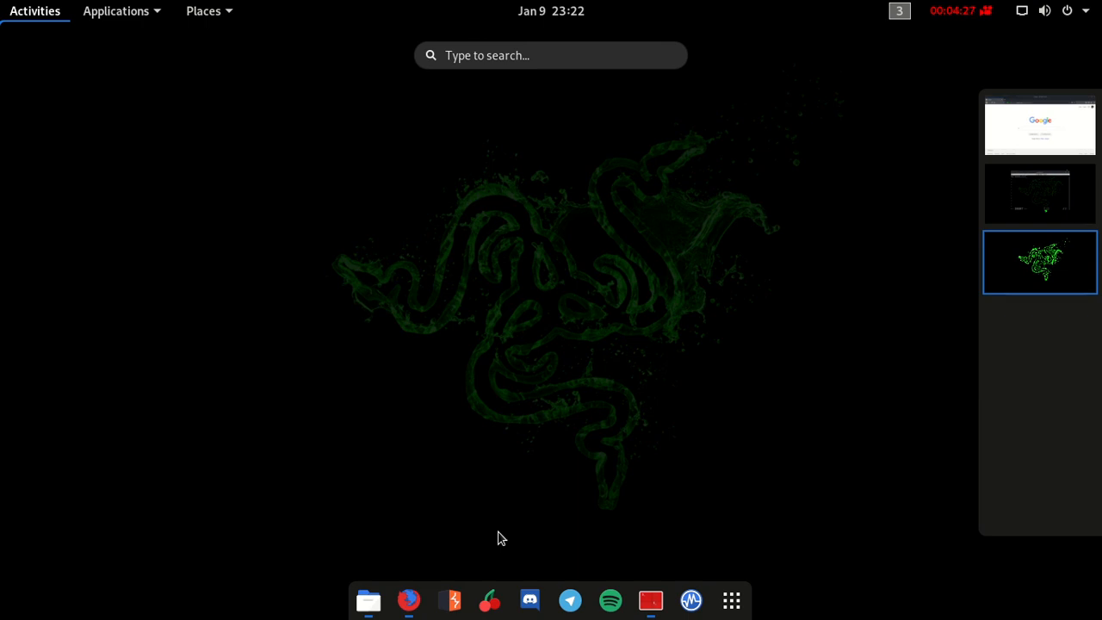
pyautogui.write('cherry')
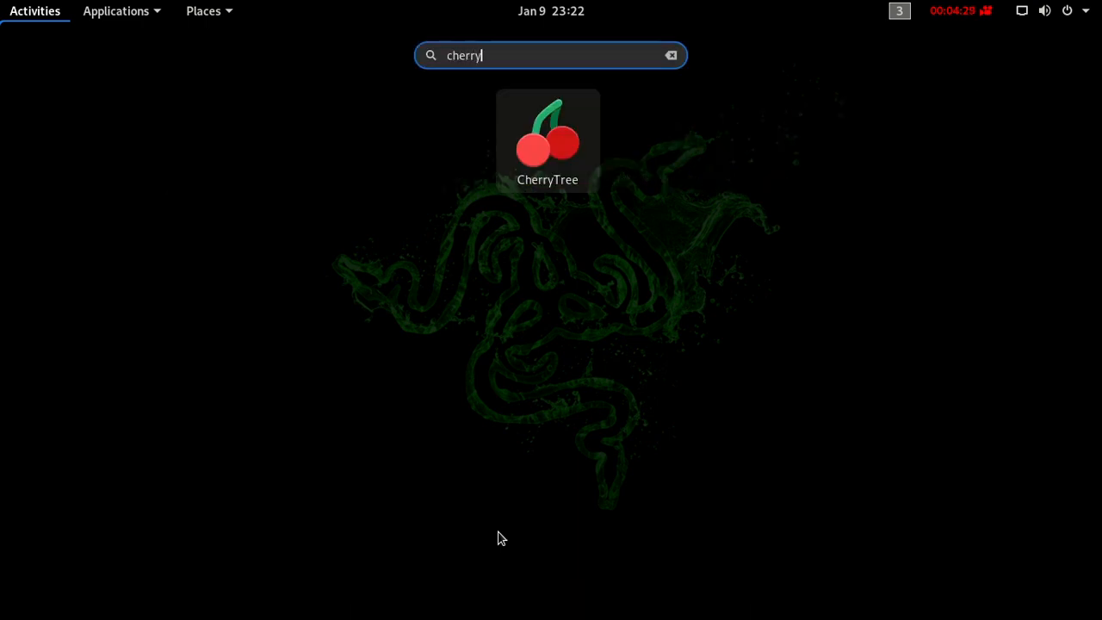
pyautogui.click(570, 126)
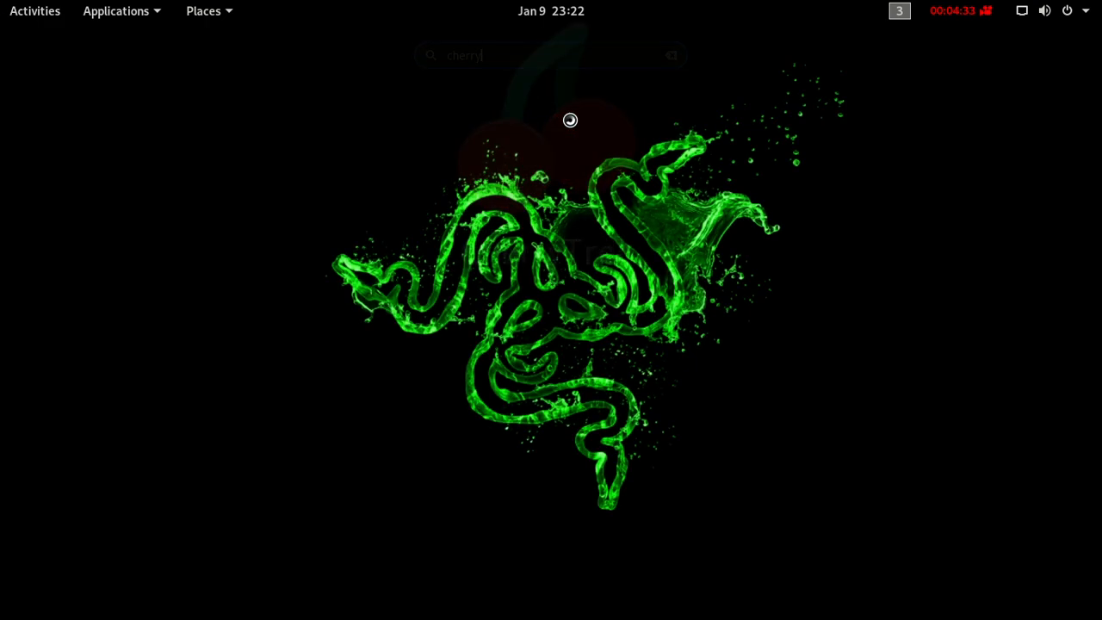
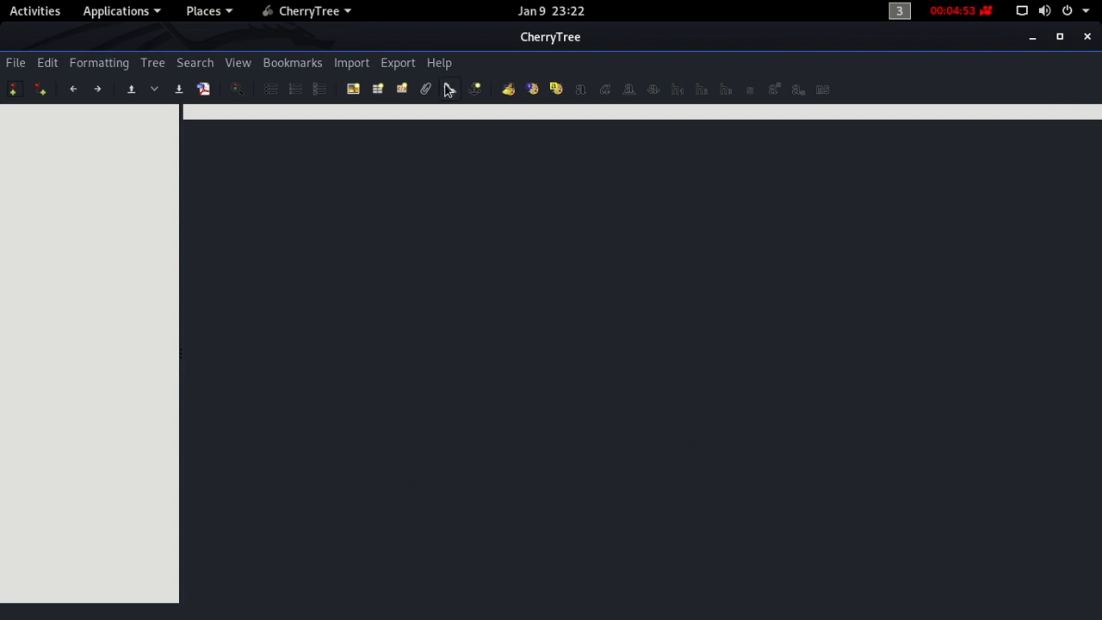
# - Start a new top-level rich text node and name it Methodology
pyautogui.click(13, 92)
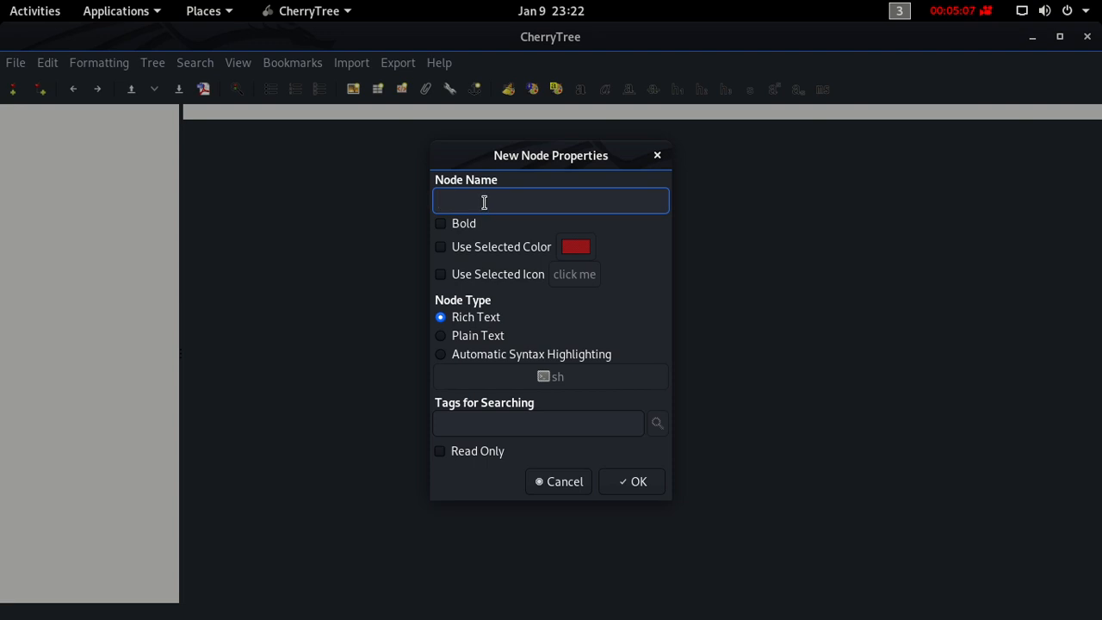
pyautogui.write('Methodology')
pyautogui.click(470, 282)
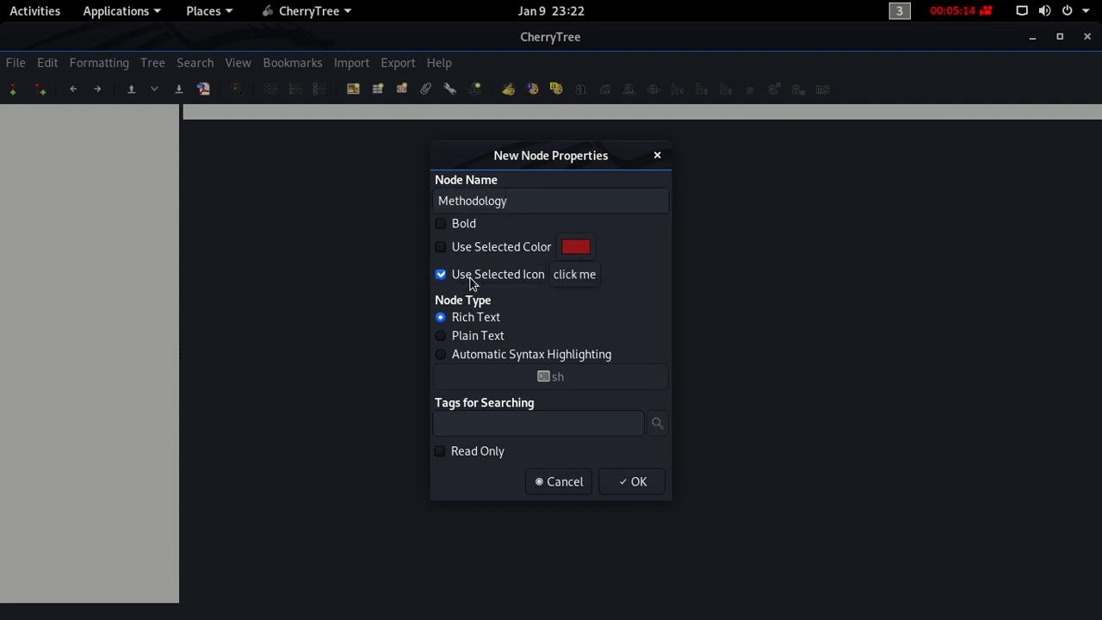
pyautogui.click(569, 283)
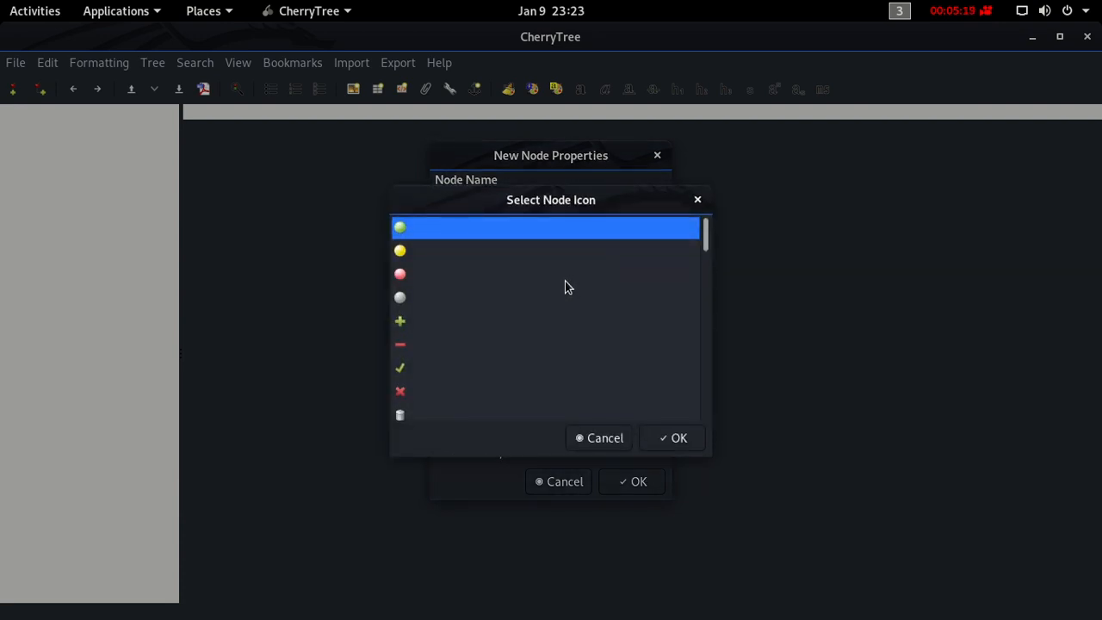
pyautogui.scroll(-2, 564, 280)
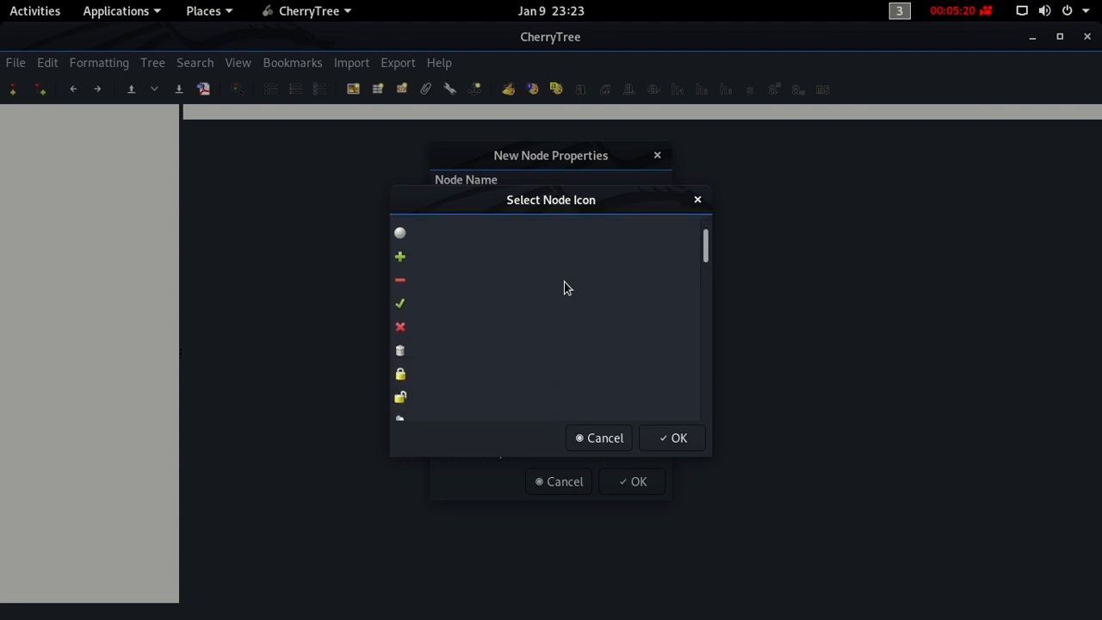
pyautogui.scroll(-3, 565, 282)
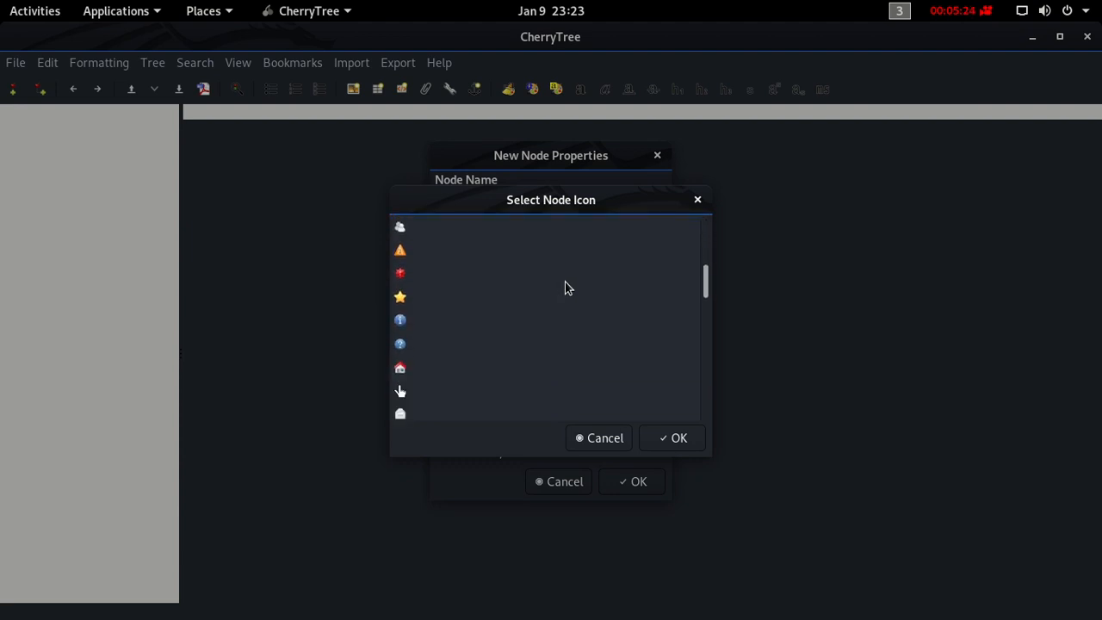
pyautogui.scroll(2, 564, 282)
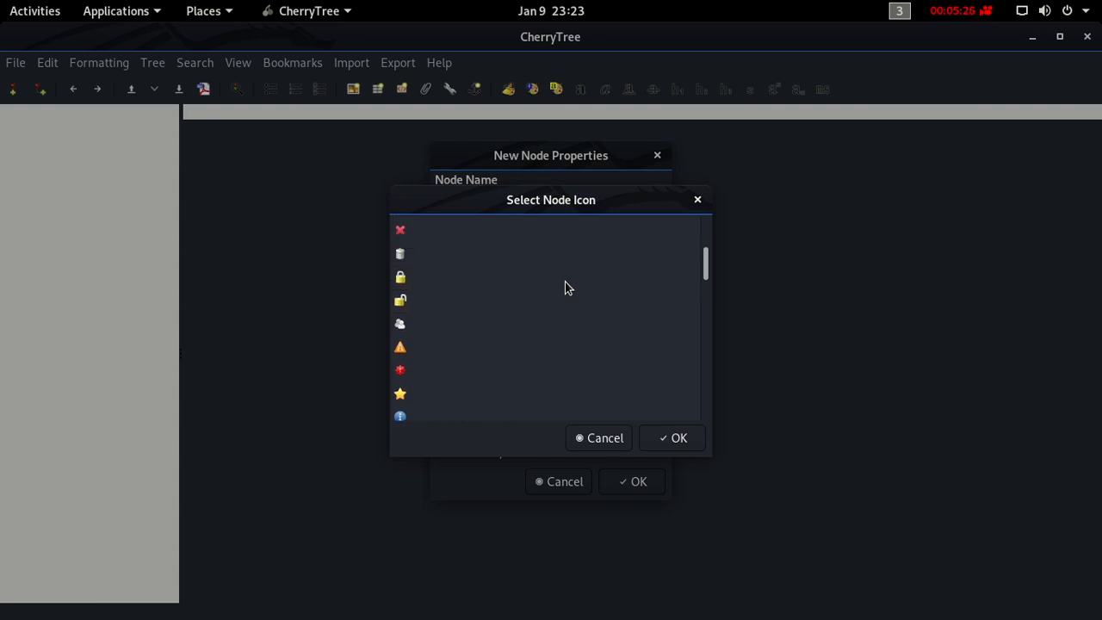
pyautogui.scroll(3, 565, 282)
pyautogui.click(593, 438)
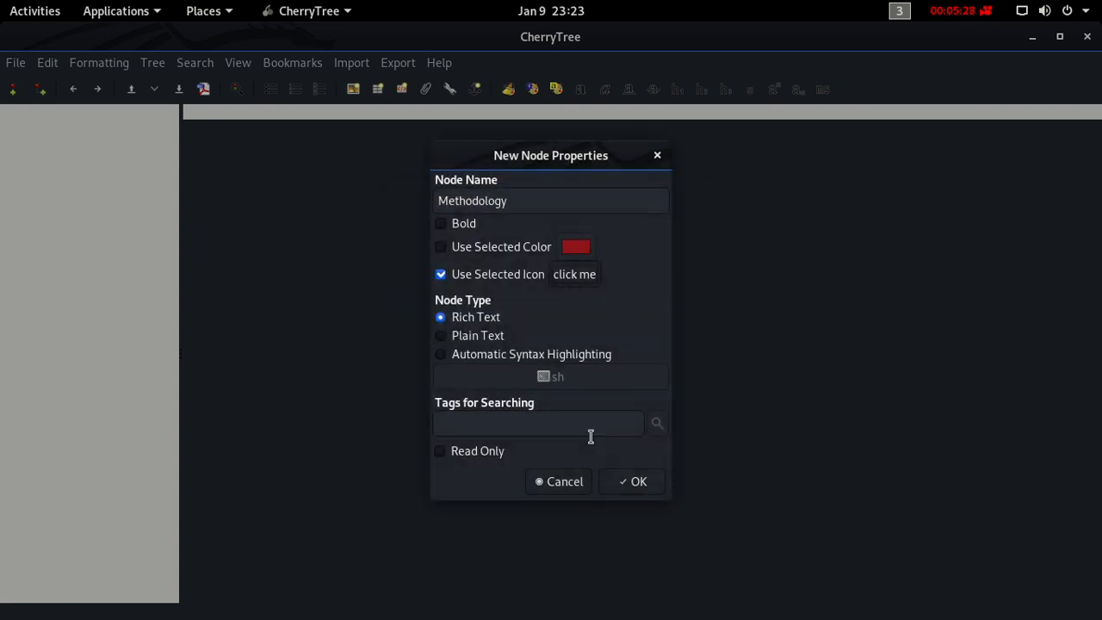
pyautogui.click(474, 280)
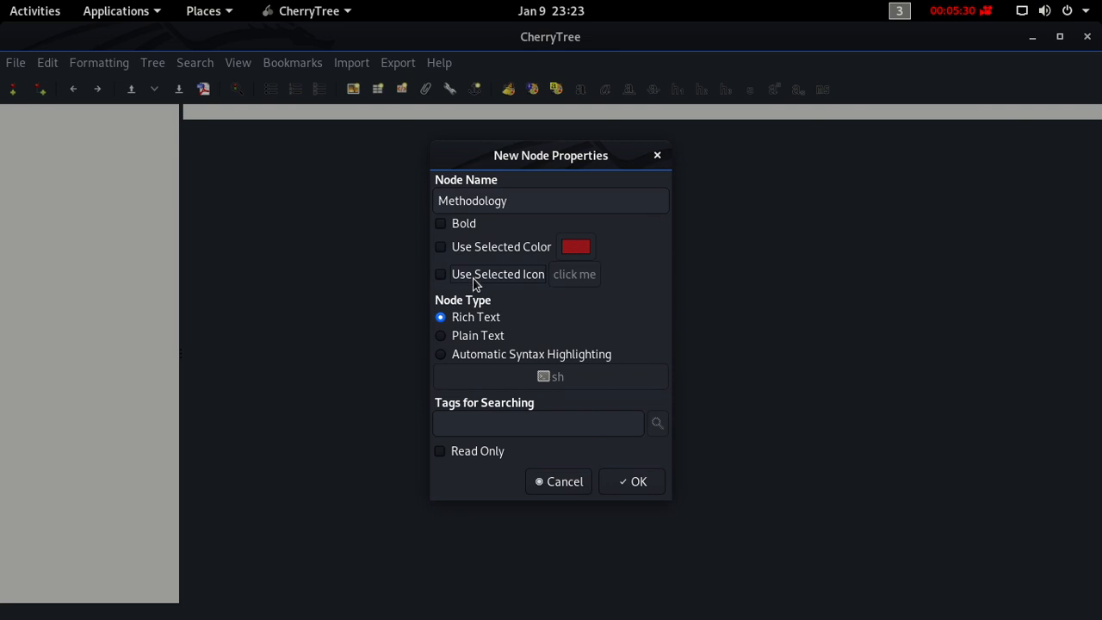
# - Create the Methodology node with its current settings and add a subnode named Enumeration beneath it
pyautogui.click(629, 482)
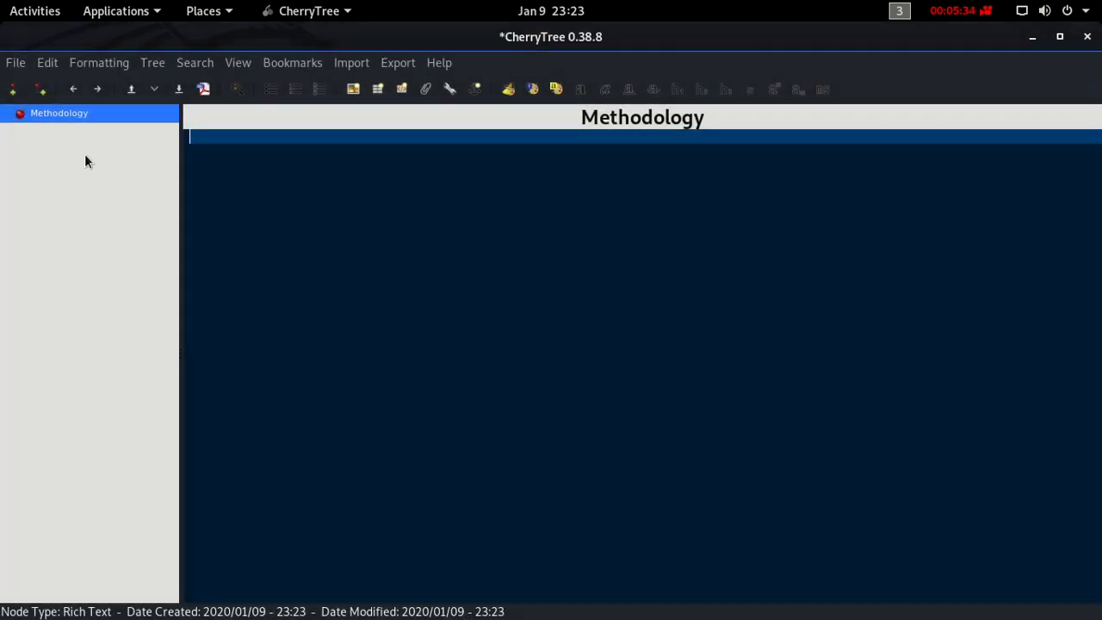
pyautogui.rightClick(69, 113)
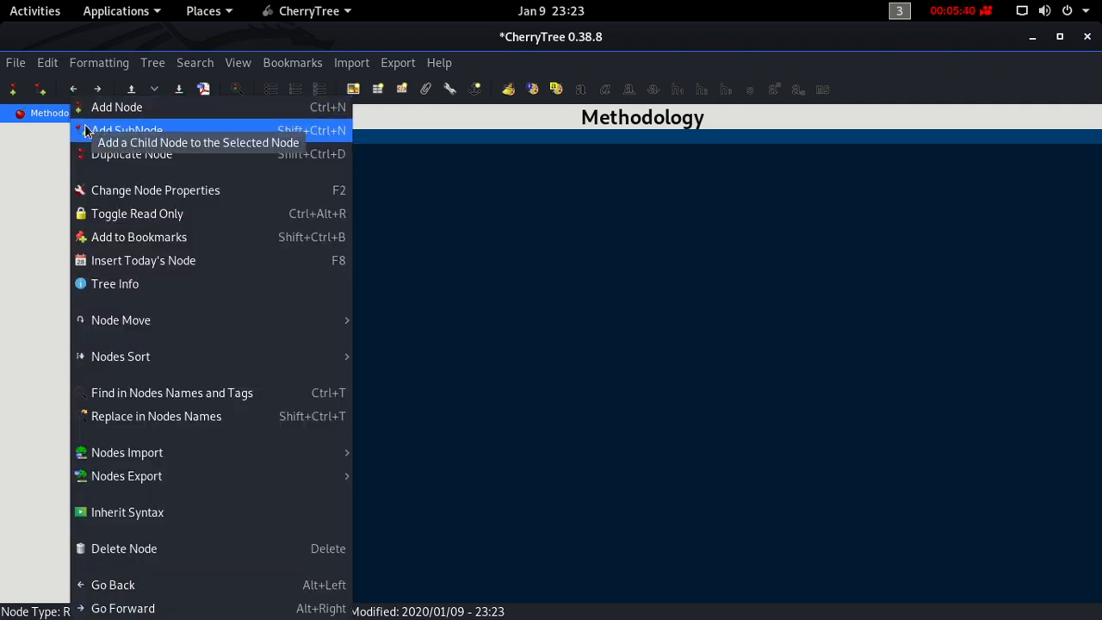
pyautogui.click(87, 130)
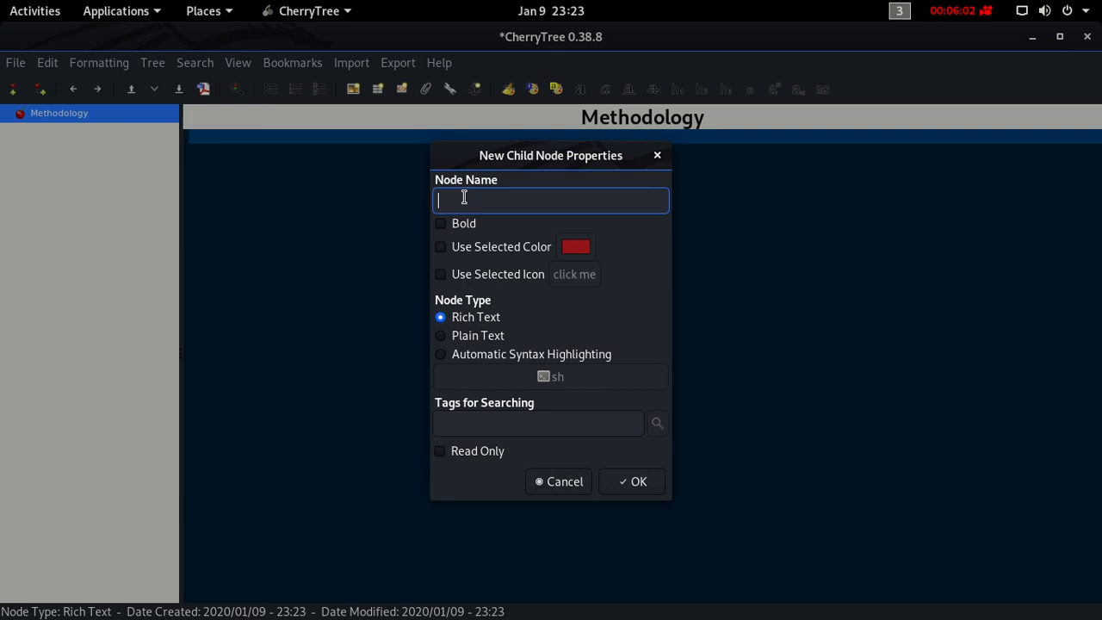
pyautogui.write('enum')
pyautogui.press('BackSpace')
pyautogui.press('BackSpace')
pyautogui.press('BackSpace')
pyautogui.press('BackSpace')
pyautogui.write('Enumeration')
pyautogui.press('Return')
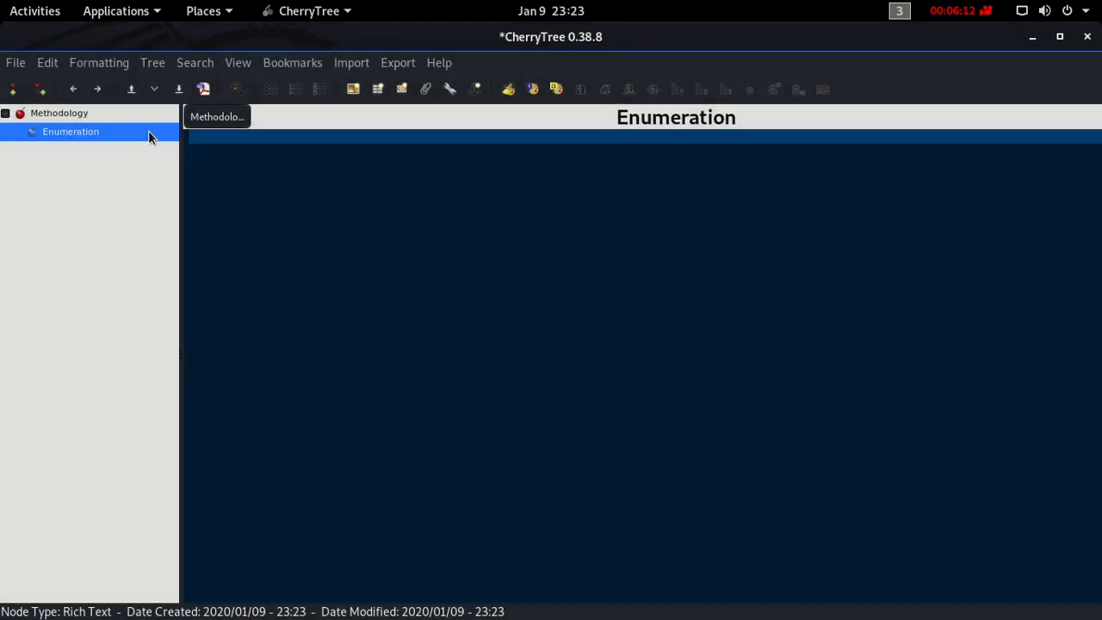
# - Add a second subnode named Exploitation under the Methodology node
pyautogui.click(127, 113)
pyautogui.rightClick(126, 113)
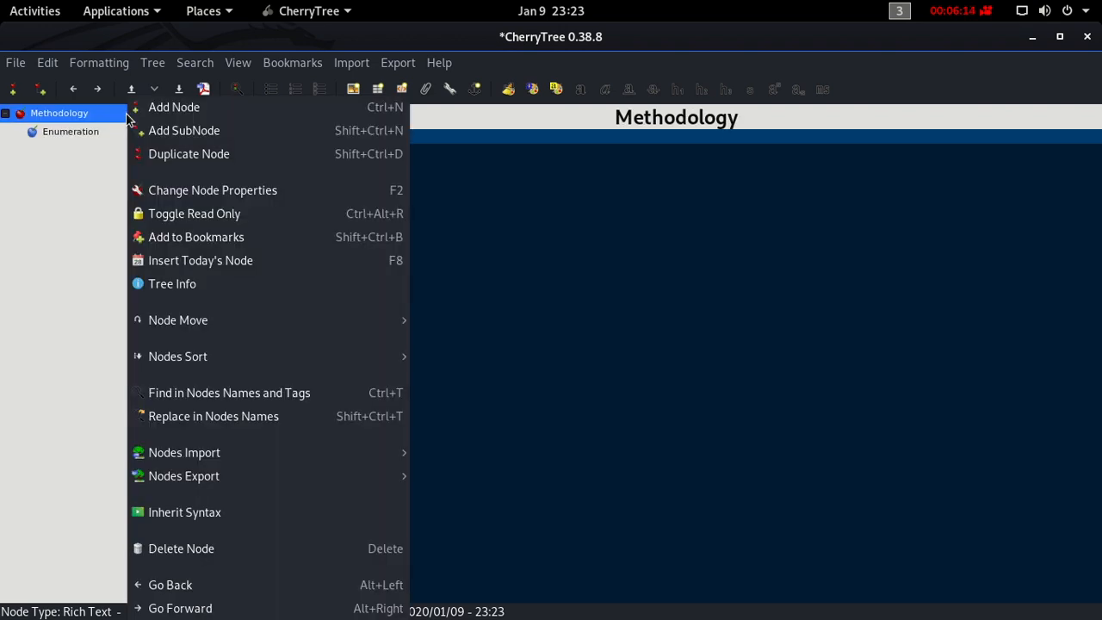
pyautogui.click(155, 130)
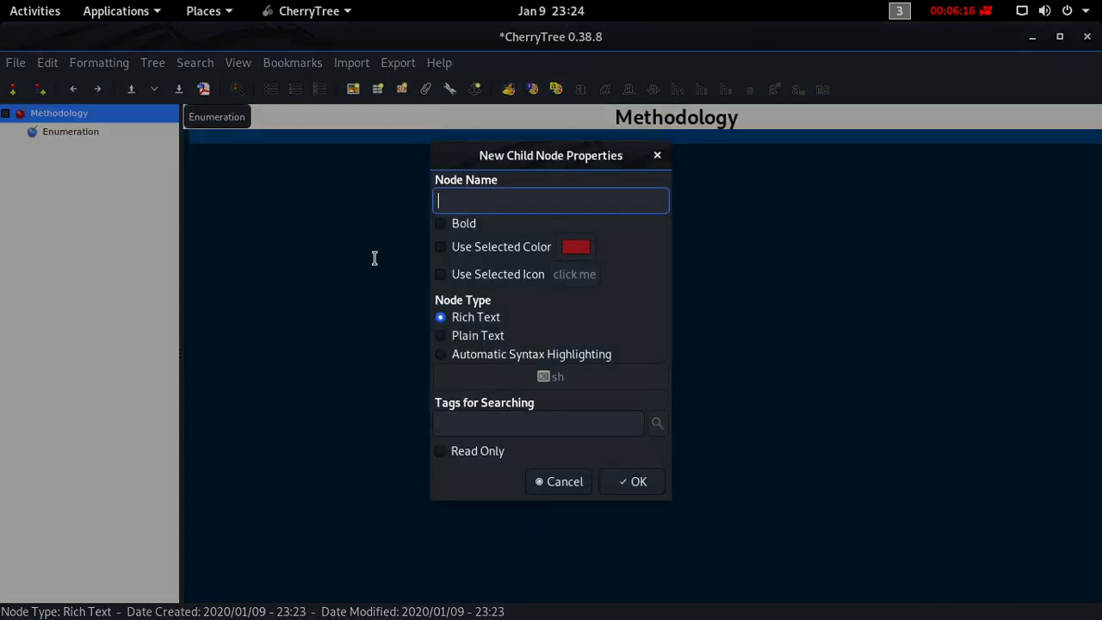
pyautogui.write('Exploitation')
pyautogui.press('Return')
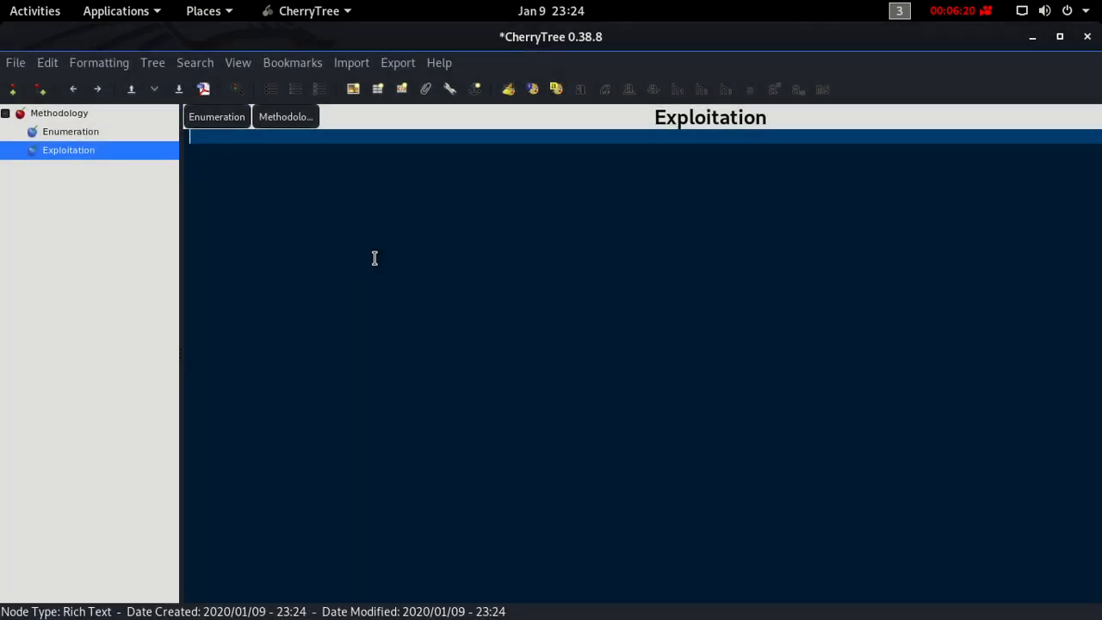
# - Add a third subnode named Privilege Escalation under the Methodology node
pyautogui.click(79, 113)
pyautogui.rightClick(76, 111)
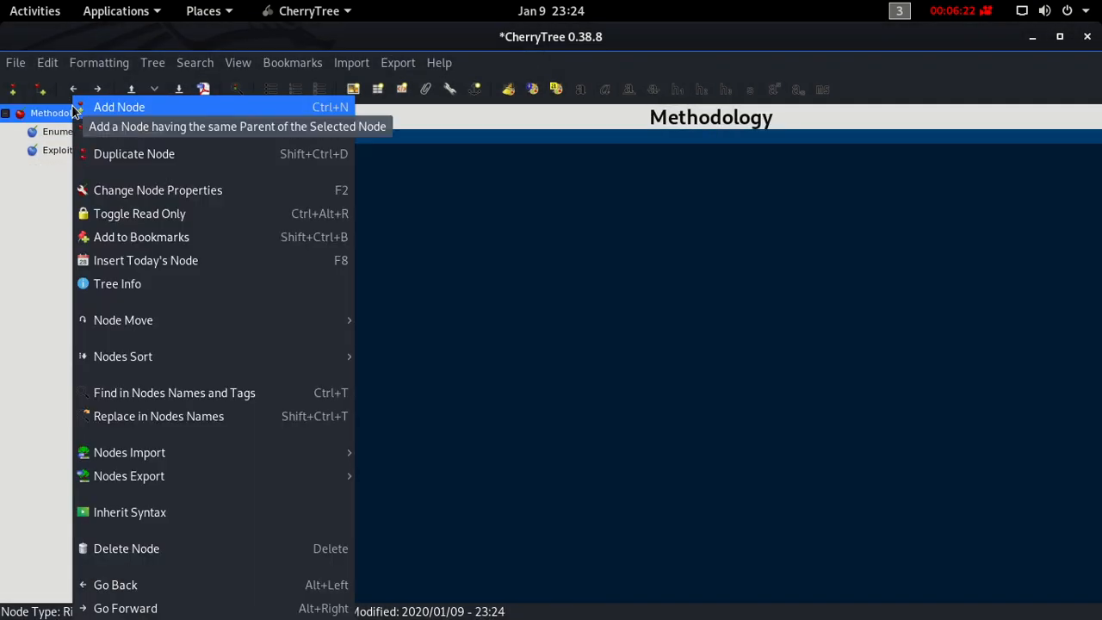
pyautogui.click(82, 130)
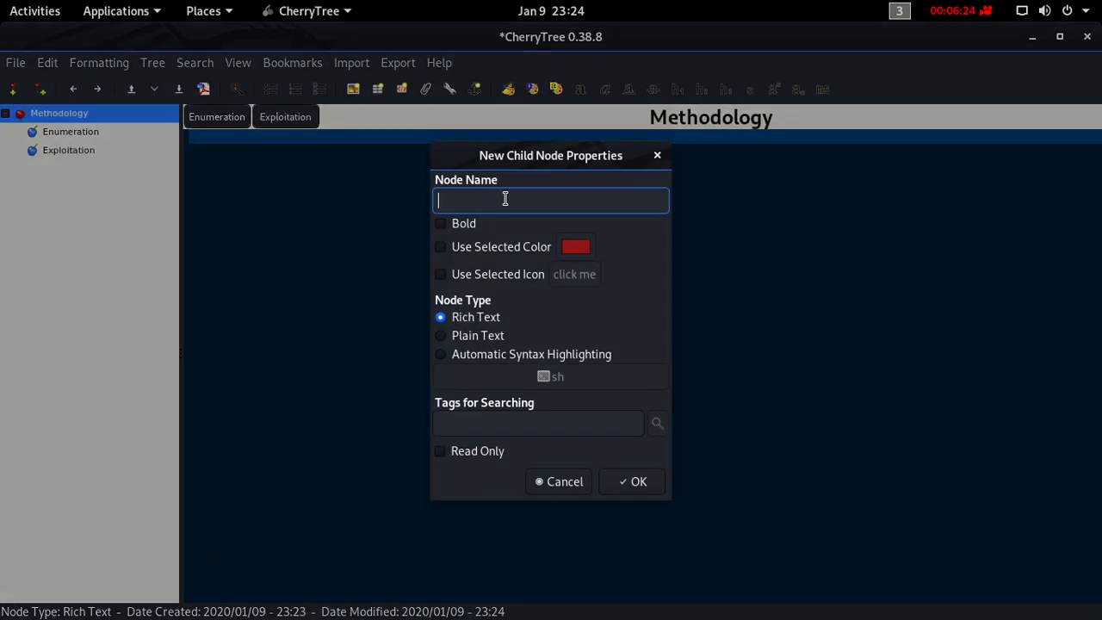
pyautogui.write('Privilege Escalation')
pyautogui.press('Return')
# - Add a subnode named Nmap under the Enumeration node
pyautogui.click(102, 132)
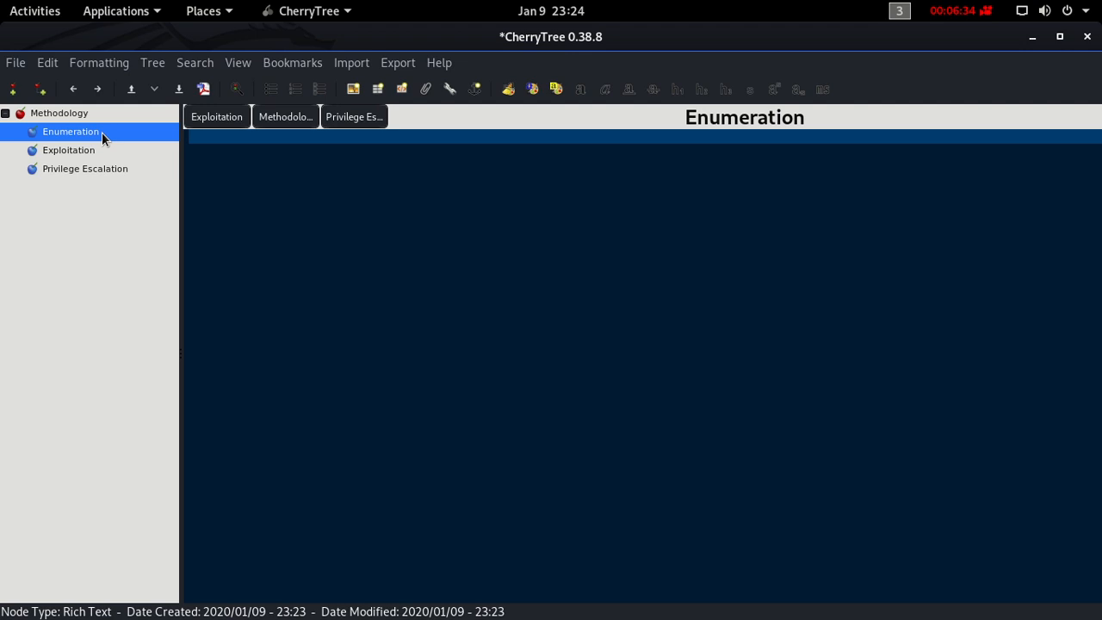
pyautogui.rightClick(101, 131)
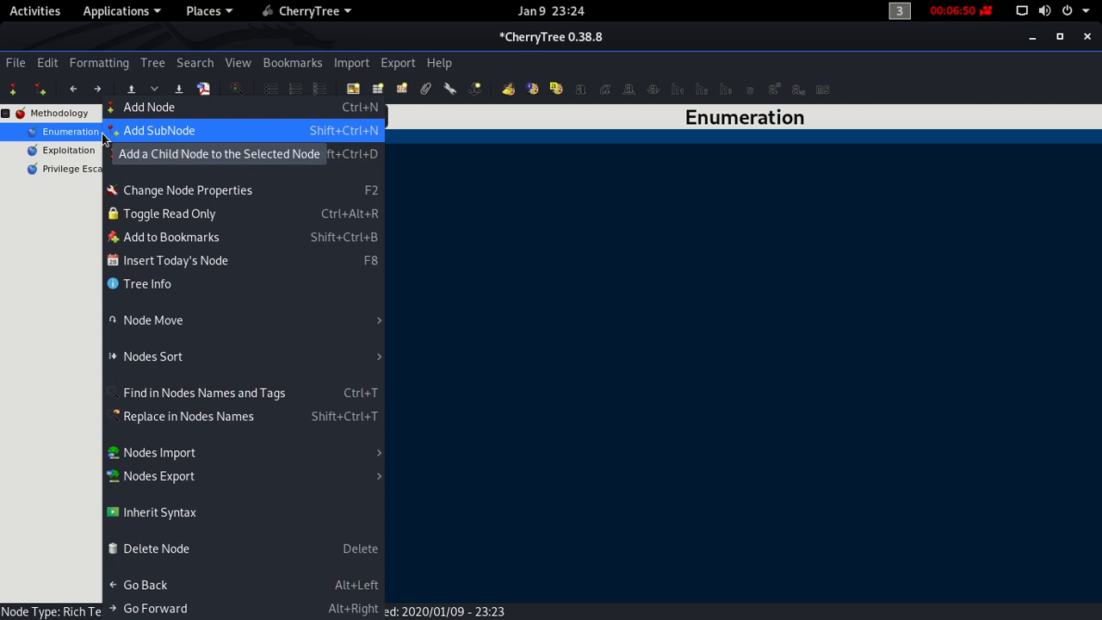
pyautogui.click(116, 129)
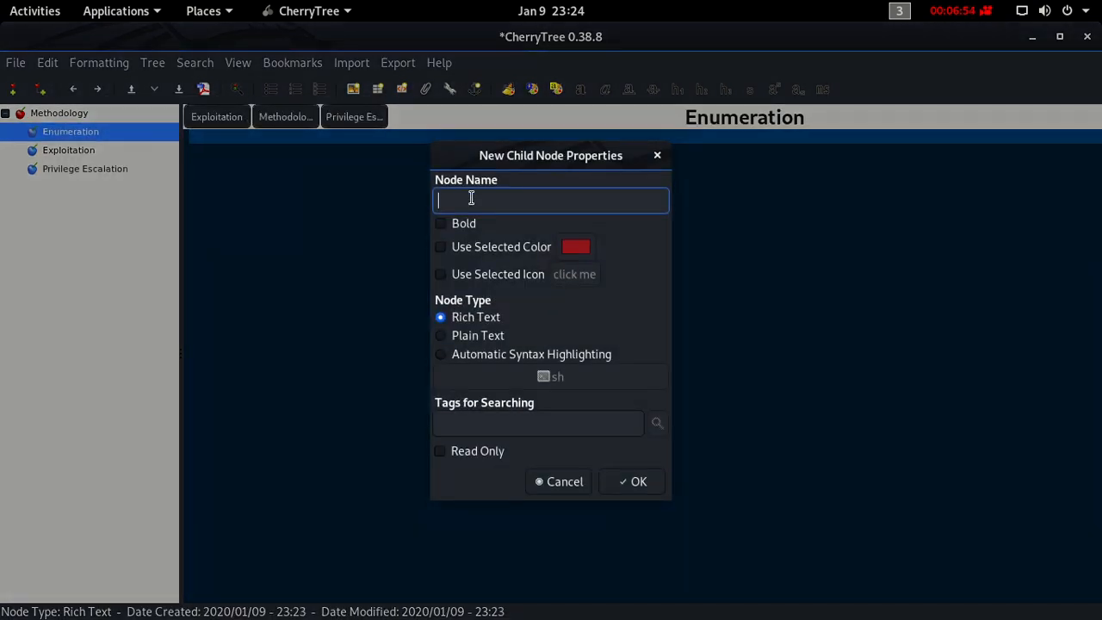
pyautogui.write('Nmap')
pyautogui.press('Return')
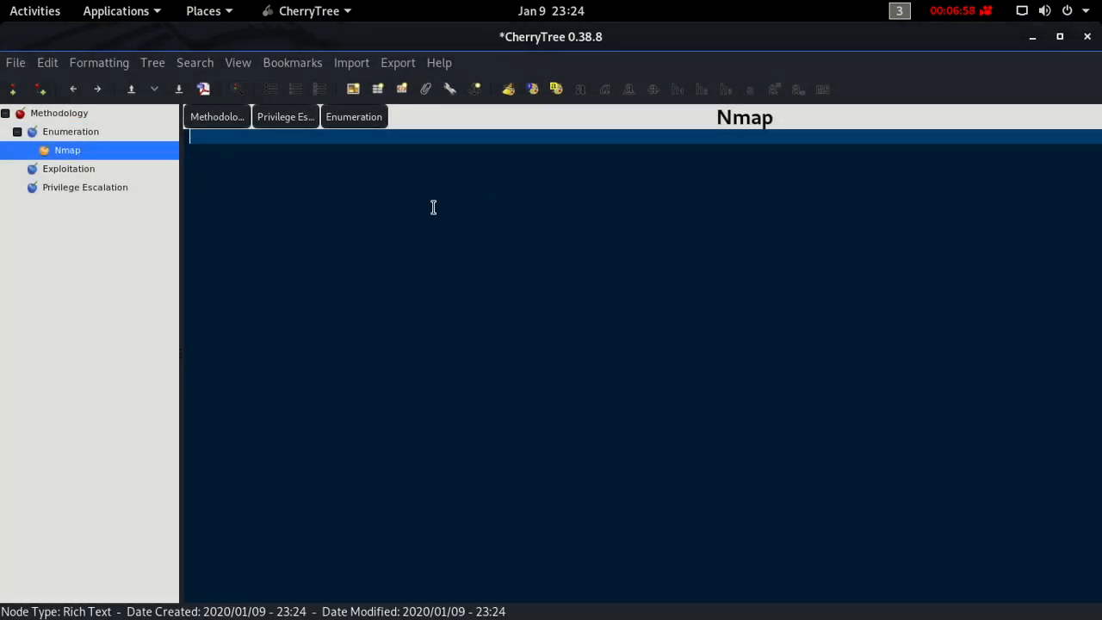
# - Add a subnode named HTTP under the Enumeration node
pyautogui.click(83, 135)
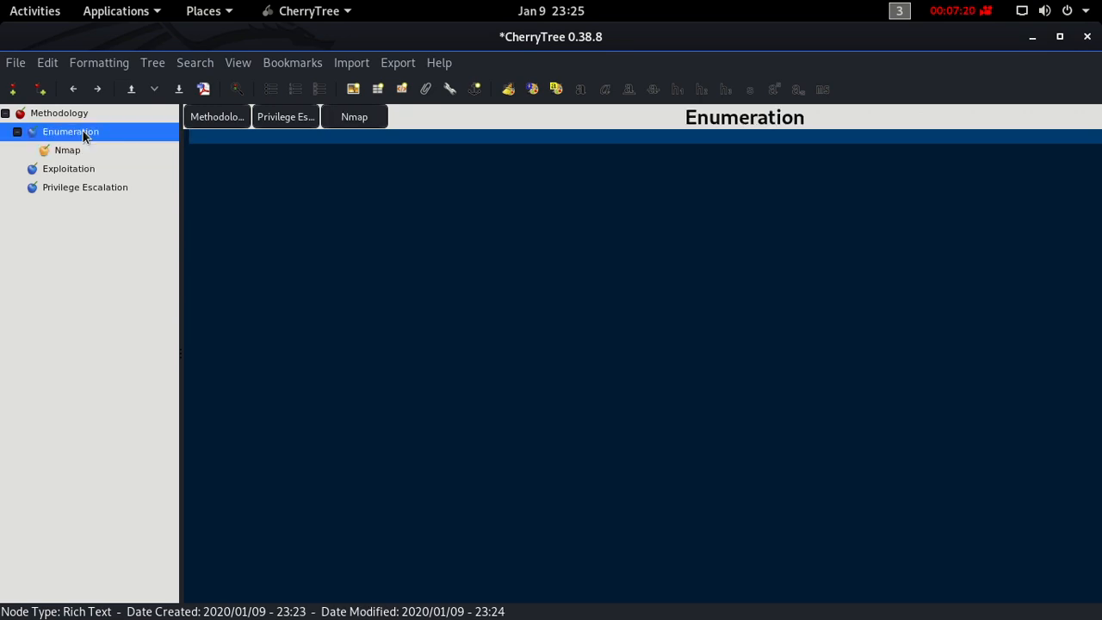
pyautogui.rightClick(82, 131)
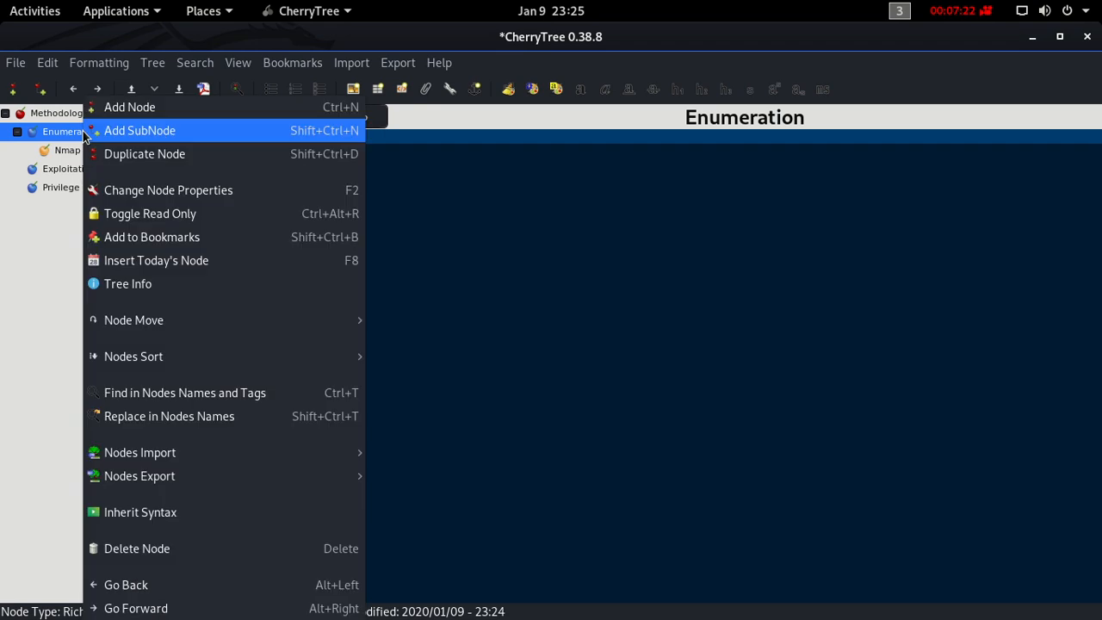
pyautogui.click(116, 134)
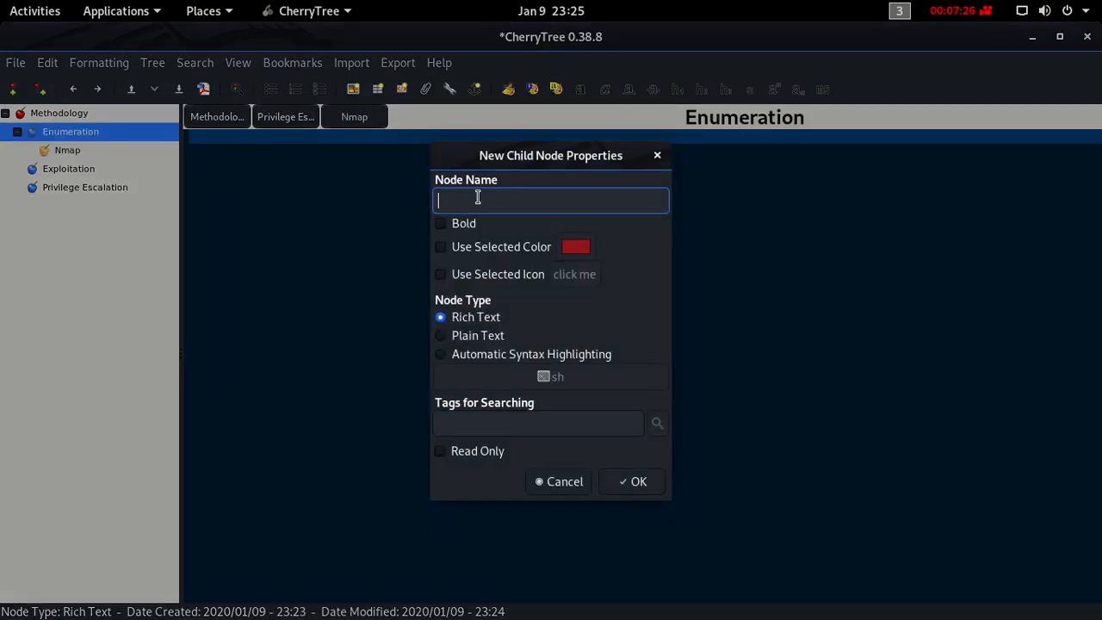
pyautogui.write('HTTP')
pyautogui.press('Return')
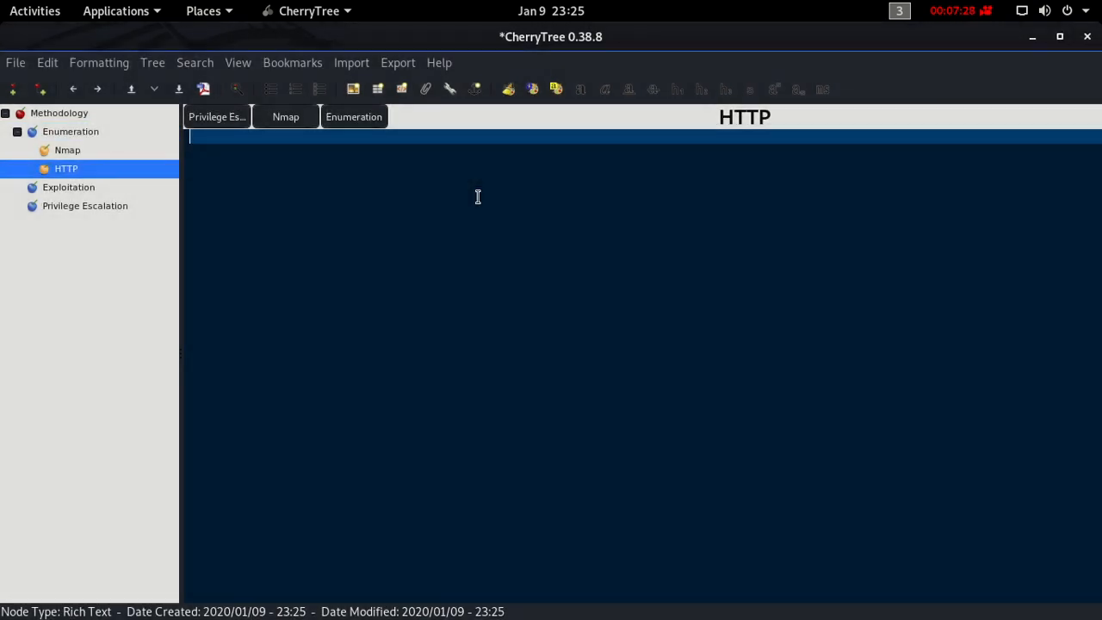
# - Add a subnode named HTTPS under the Enumeration node
pyautogui.click(111, 131)
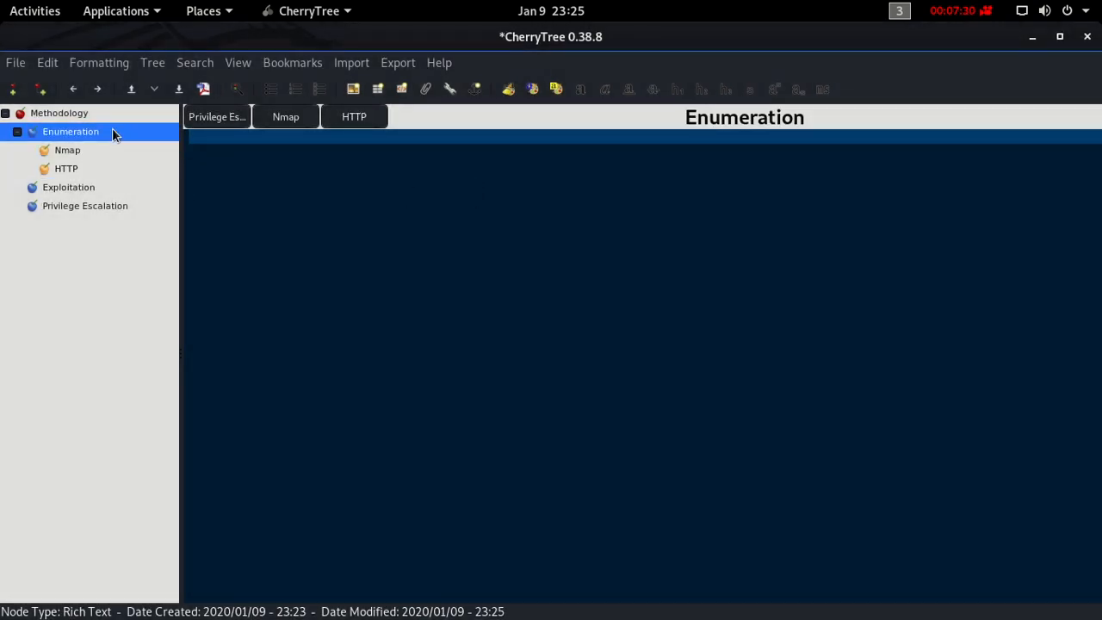
pyautogui.rightClick(112, 131)
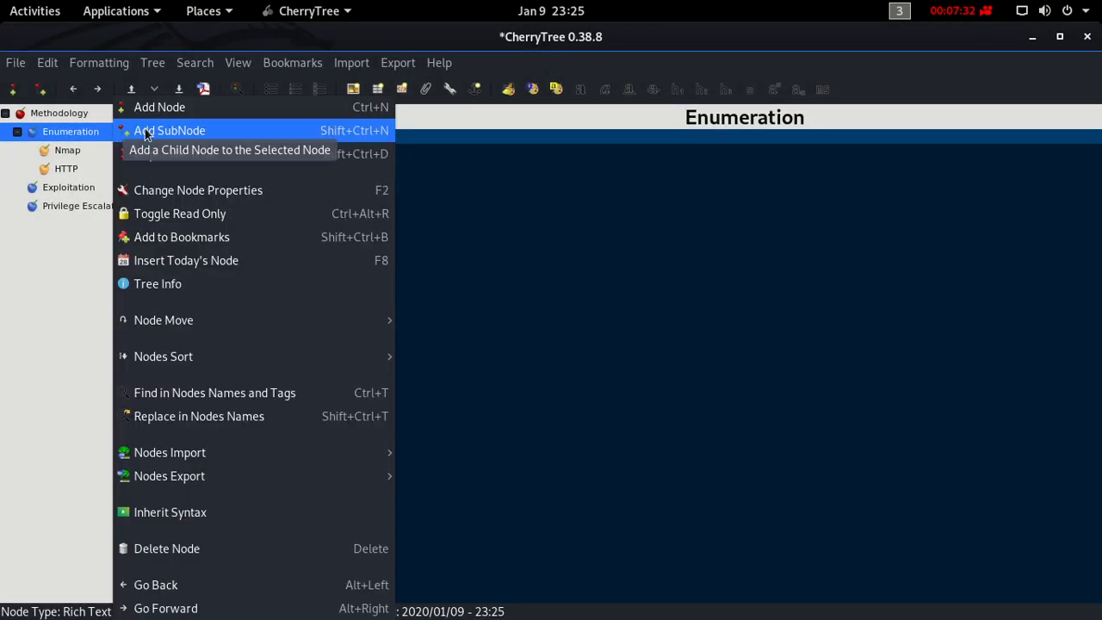
pyautogui.click(142, 131)
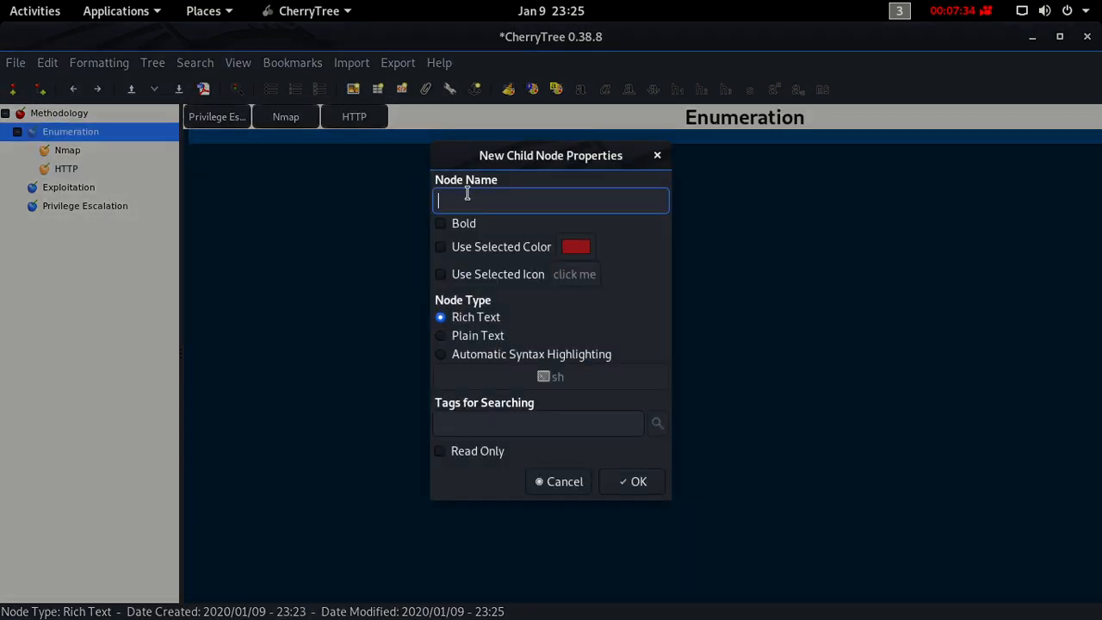
pyautogui.write('h')
pyautogui.press('BackSpace')
pyautogui.write('HTTPS')
pyautogui.press('Return')
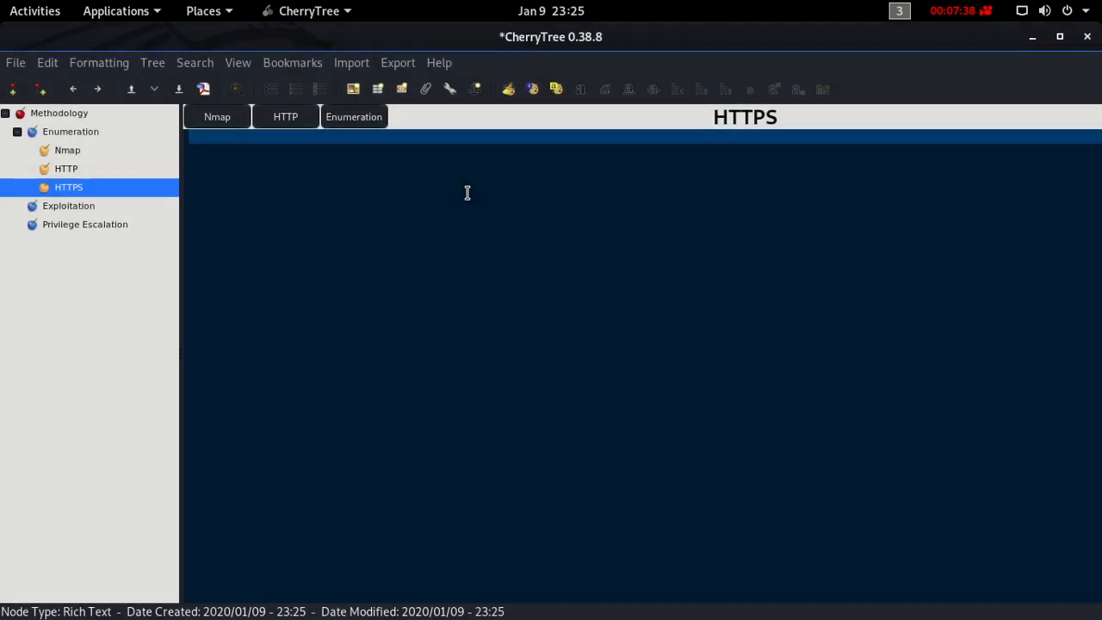
# - Add a subnode named SMB under the Enumeration node
pyautogui.click(100, 131)
pyautogui.rightClick(100, 132)
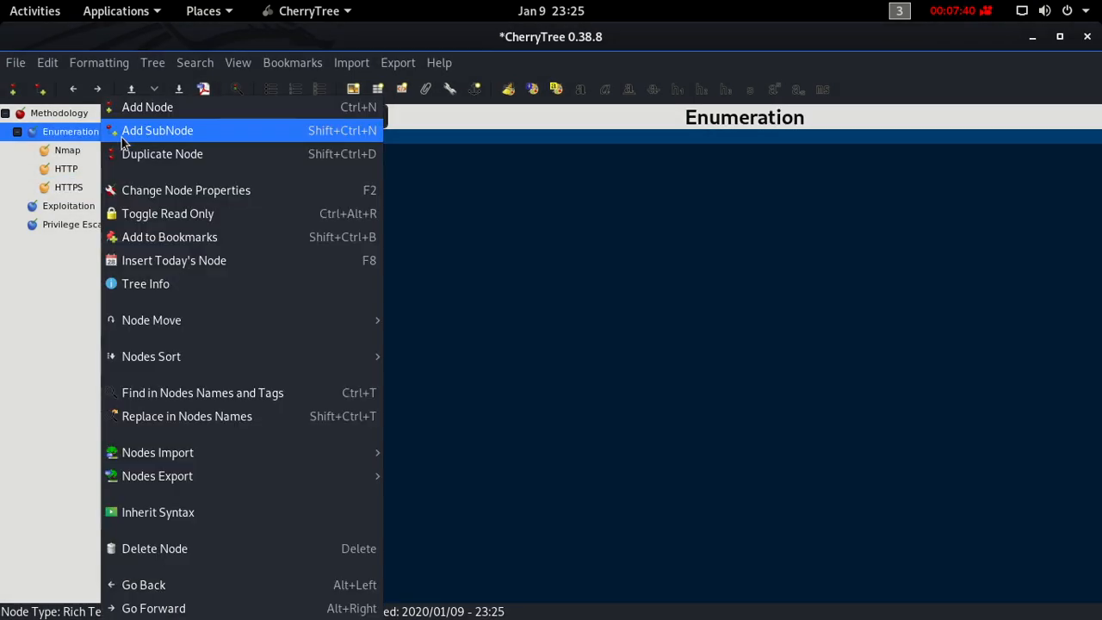
pyautogui.click(125, 132)
pyautogui.write('SMB')
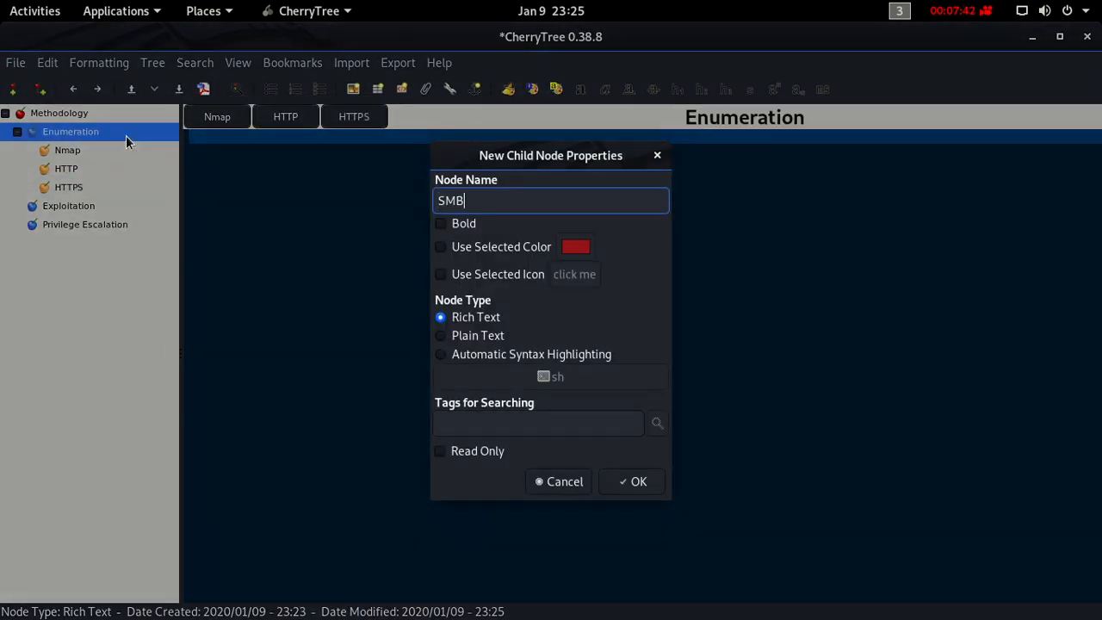
pyautogui.press('Return')
# - Add a subnode named FTP under the Enumeration node
pyautogui.click(105, 131)
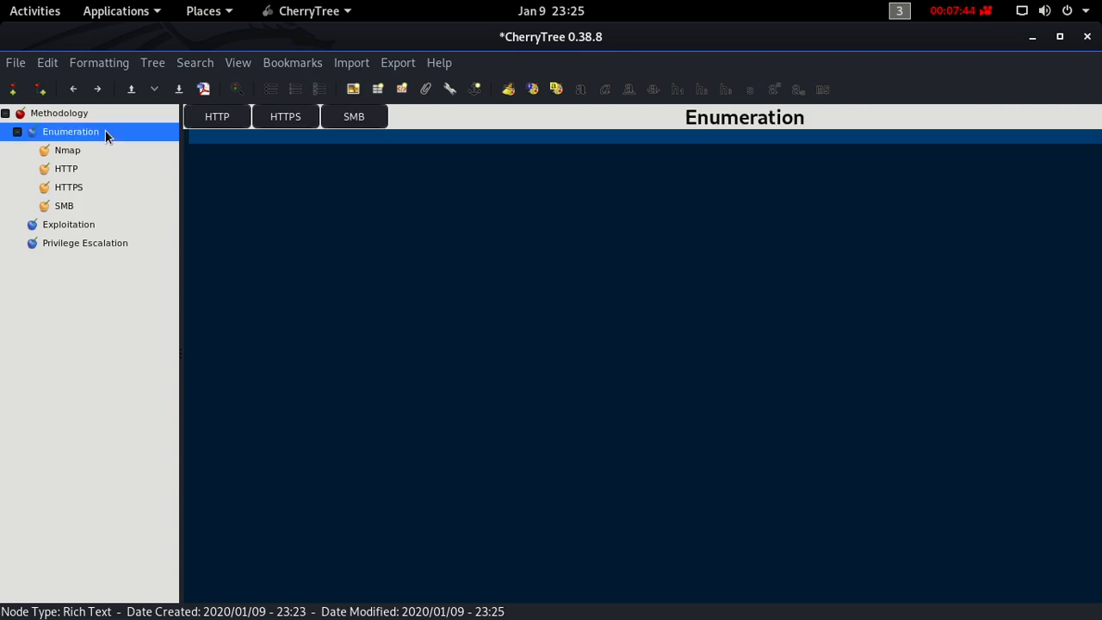
pyautogui.rightClick(105, 132)
pyautogui.click(135, 131)
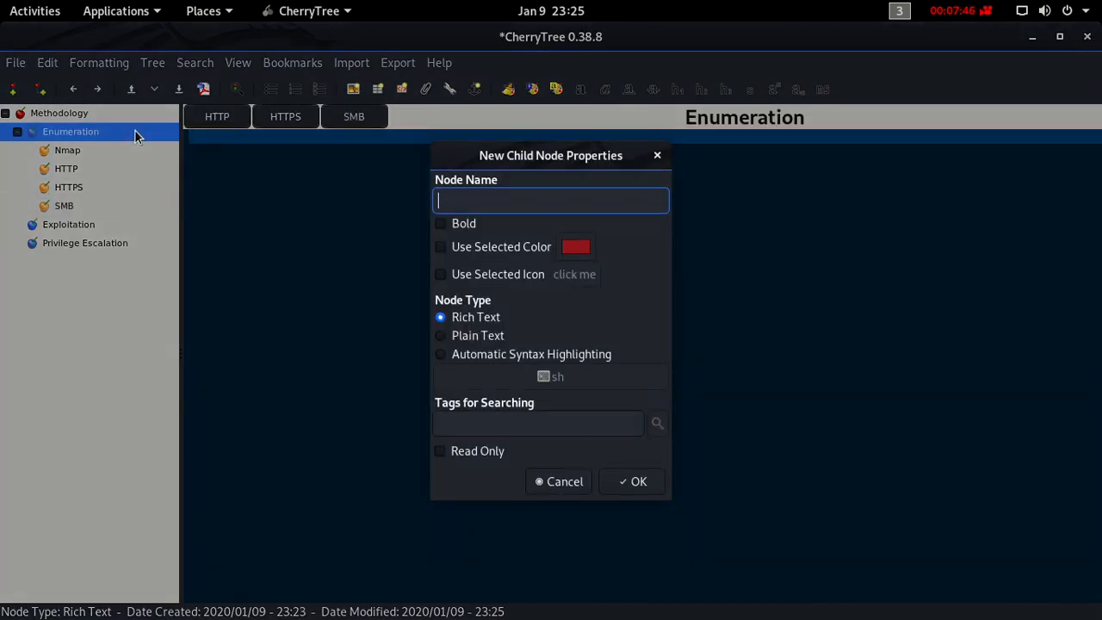
pyautogui.write('FTP')
pyautogui.press('Return')
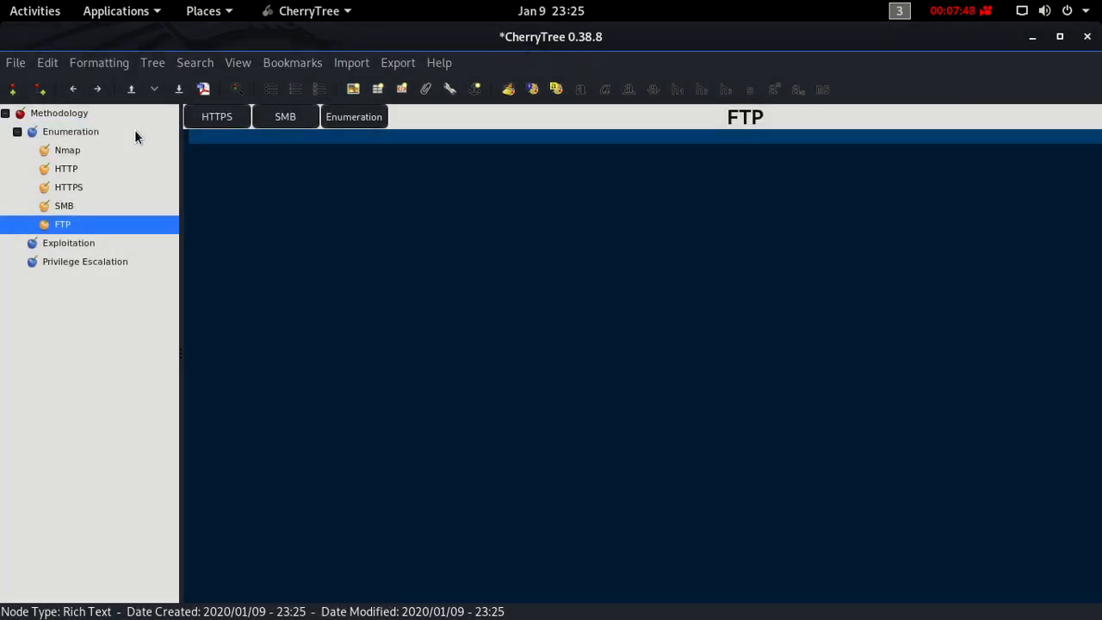
# - Add a subnode named SSH under the Enumeration node
pyautogui.click(106, 132)
pyautogui.rightClick(107, 132)
pyautogui.click(129, 136)
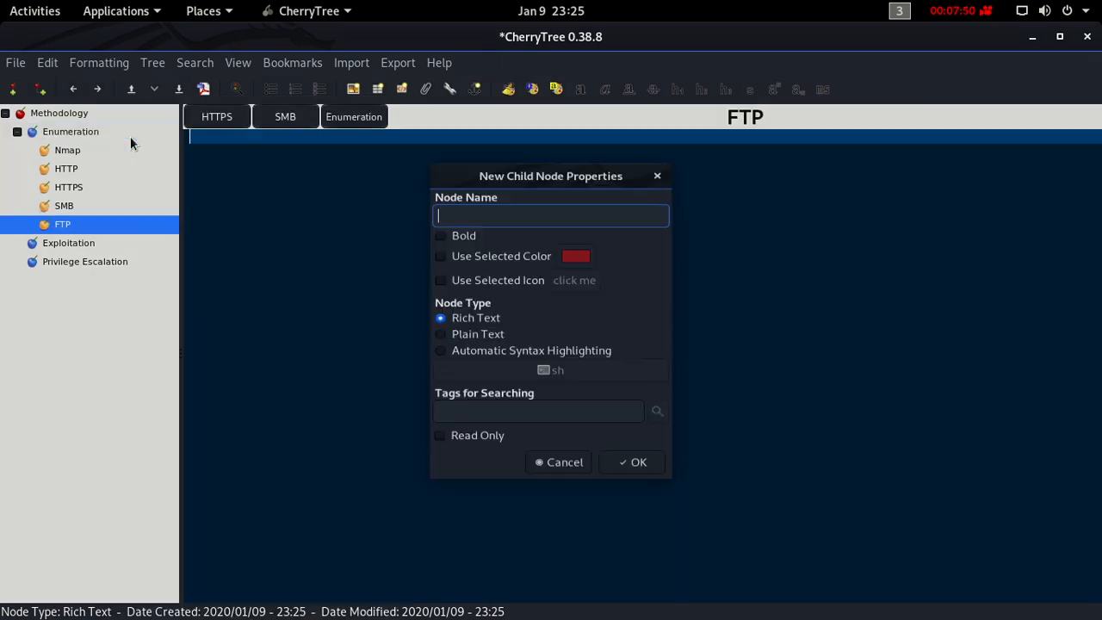
pyautogui.write('S')
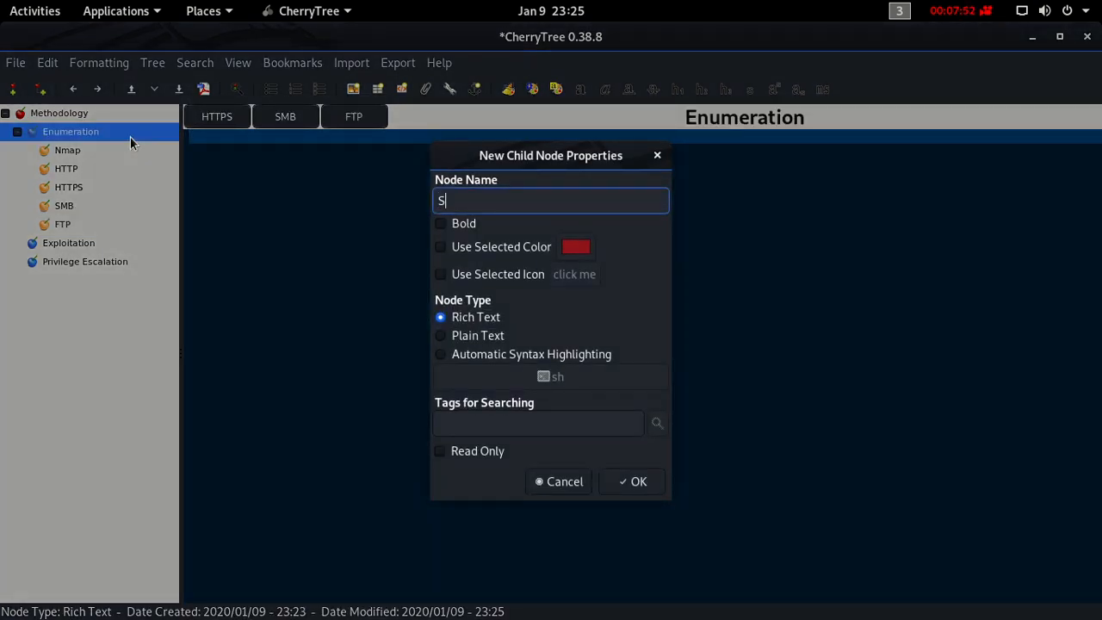
pyautogui.write('SH')
pyautogui.press('Return')
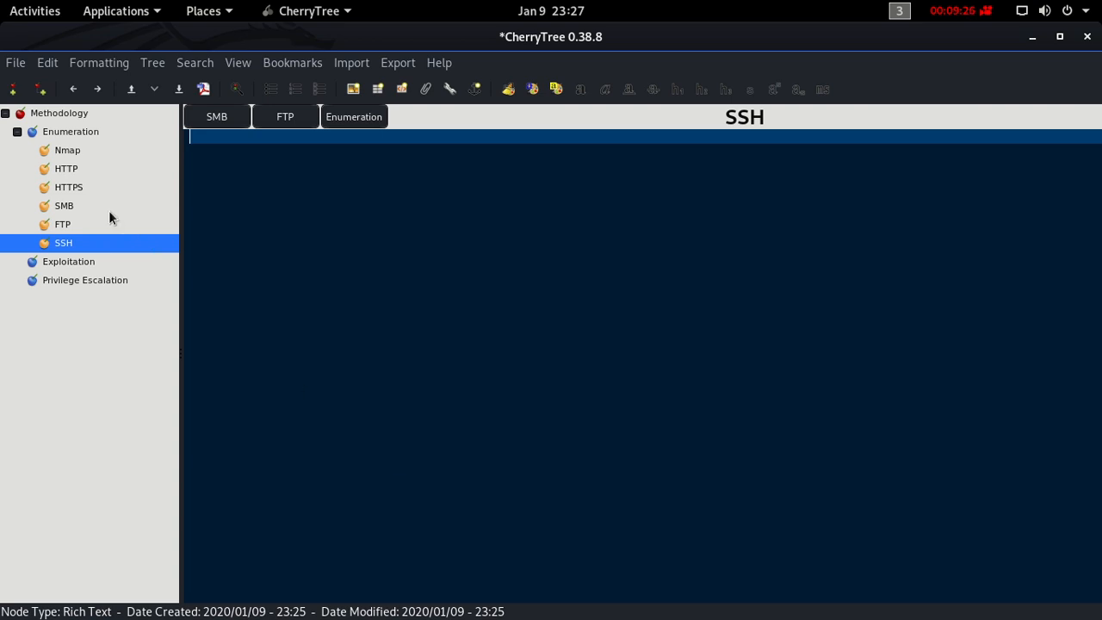
# - Write "1. Scan top 1000 common ports" as the first numbered item in the Nmap node
pyautogui.click(83, 151)
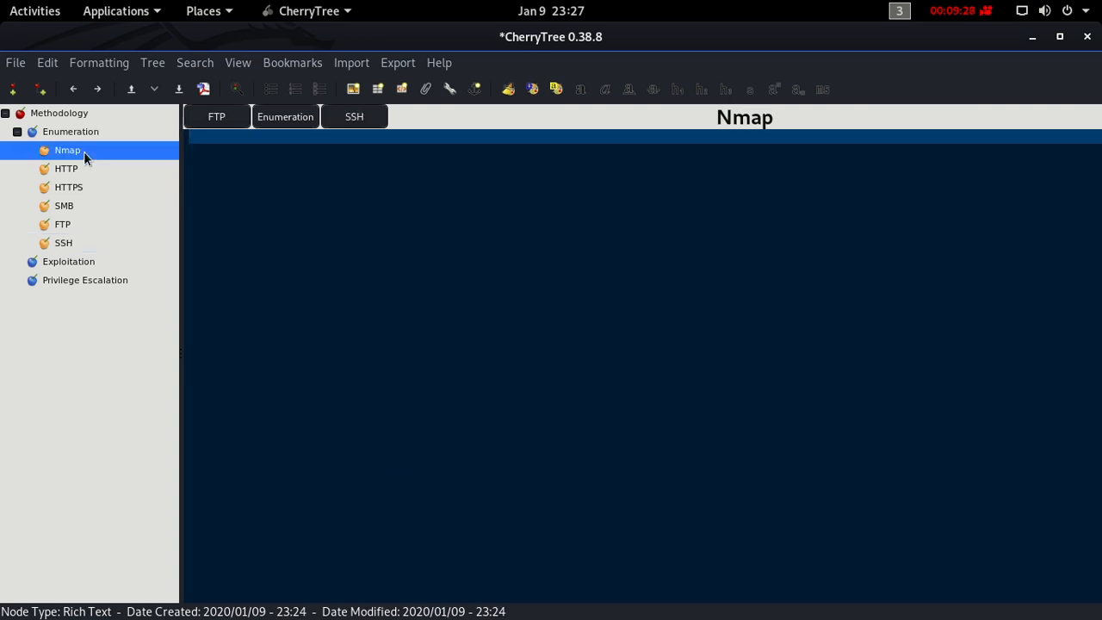
pyautogui.rightClick(84, 151)
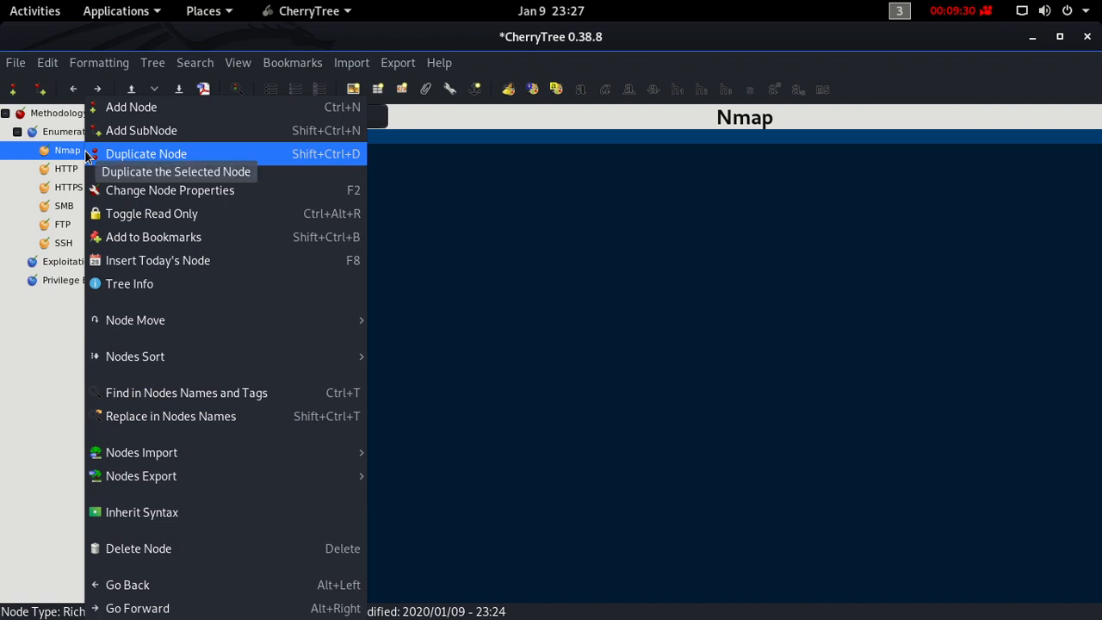
pyautogui.click(69, 152)
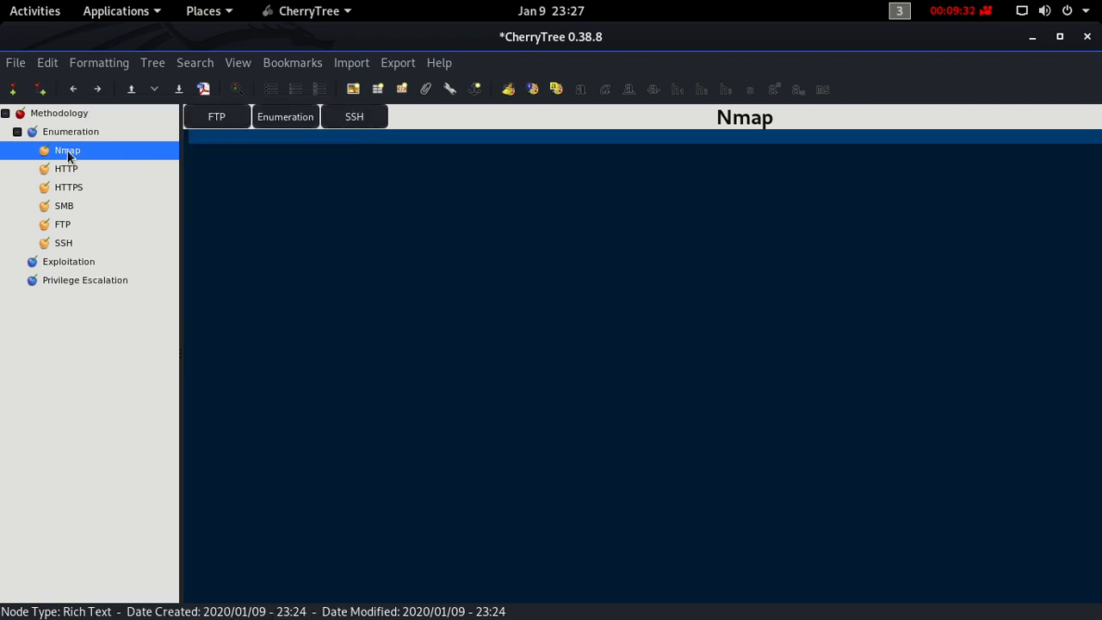
pyautogui.click(290, 159)
pyautogui.write('1. Scan top 1')
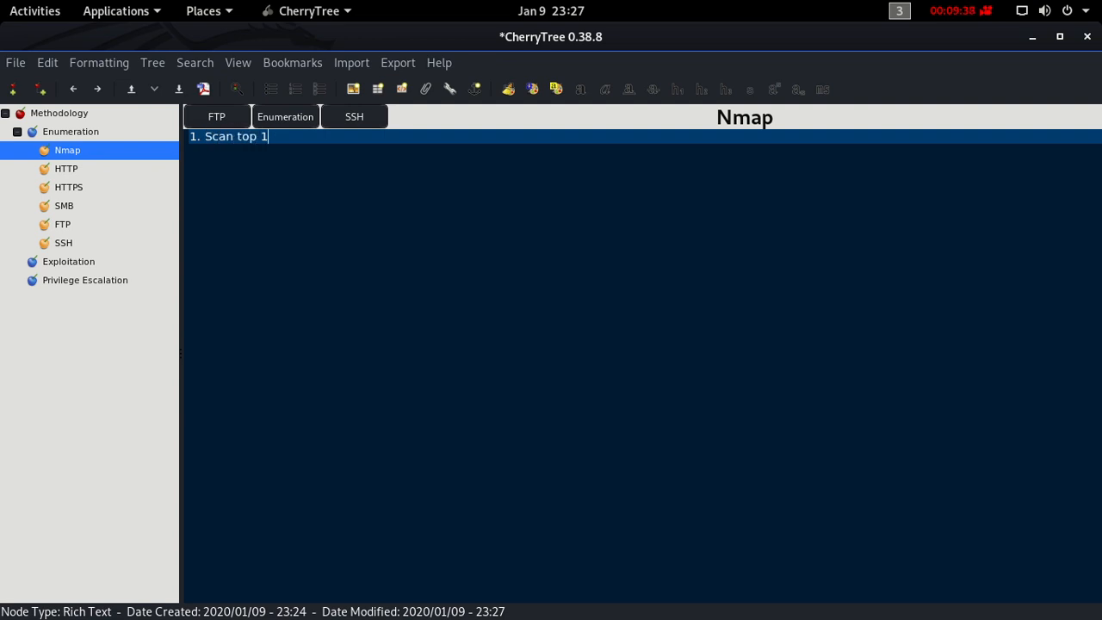
pyautogui.write('000 common ports')
pyautogui.press('Return')
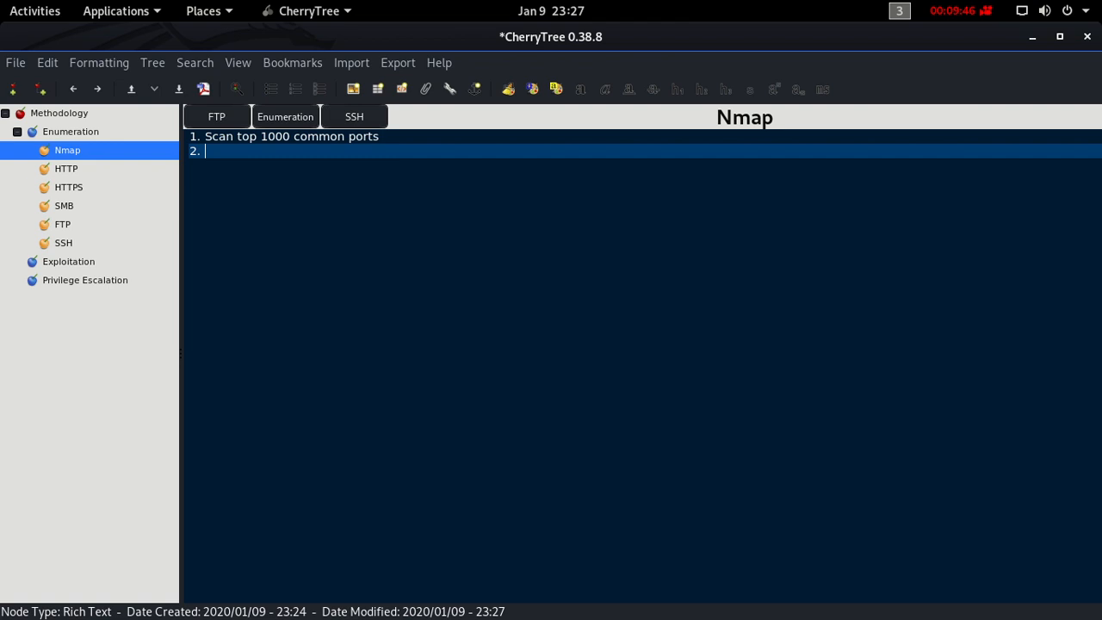
# - Write "Scan all ports from 1-65,535" as the second item of the Nmap list
pyautogui.write('Scan all ports from ')
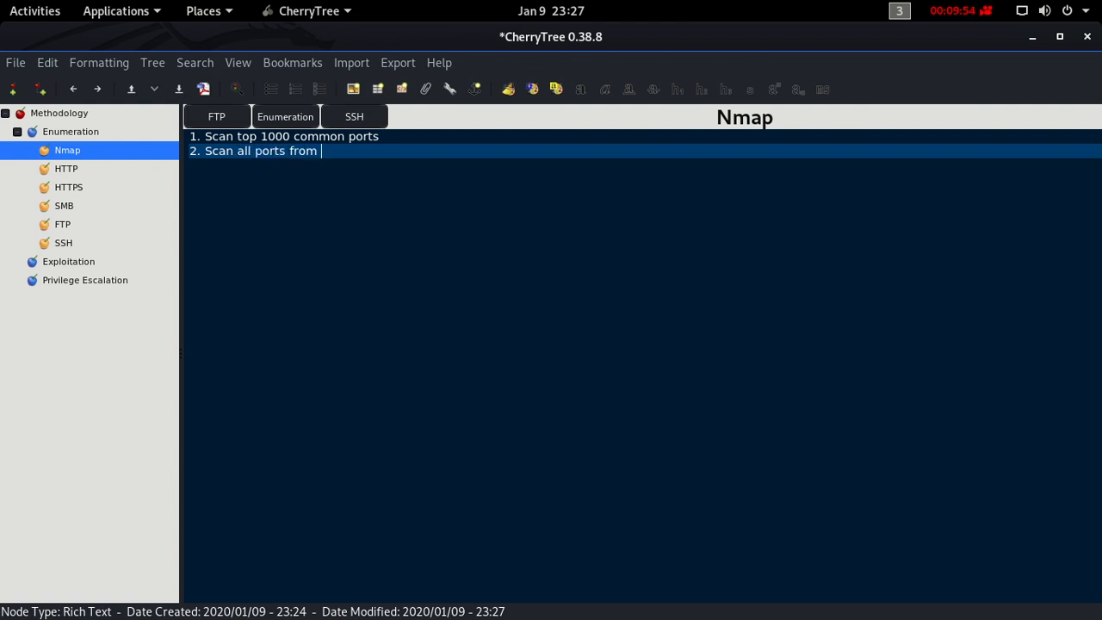
pyautogui.write('1-65,535')
pyautogui.press('Return')
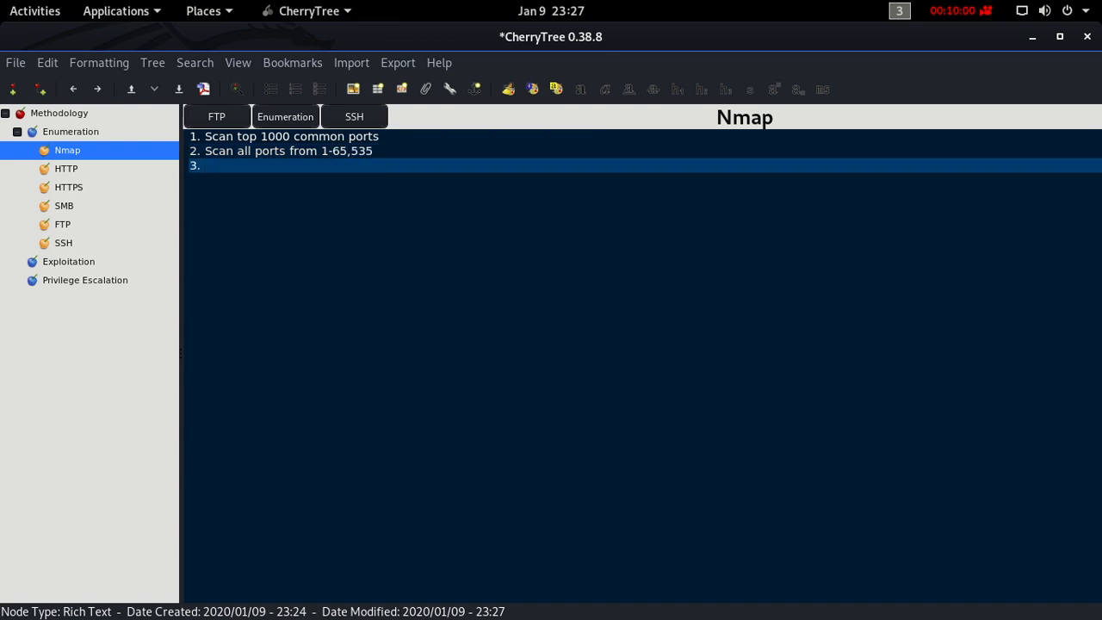
# - Write "Scan UDP ports" as the third and last item of the Nmap list
pyautogui.write('Scann')
pyautogui.press('BackSpace')
pyautogui.write('UDP ports')
pyautogui.press('Return')
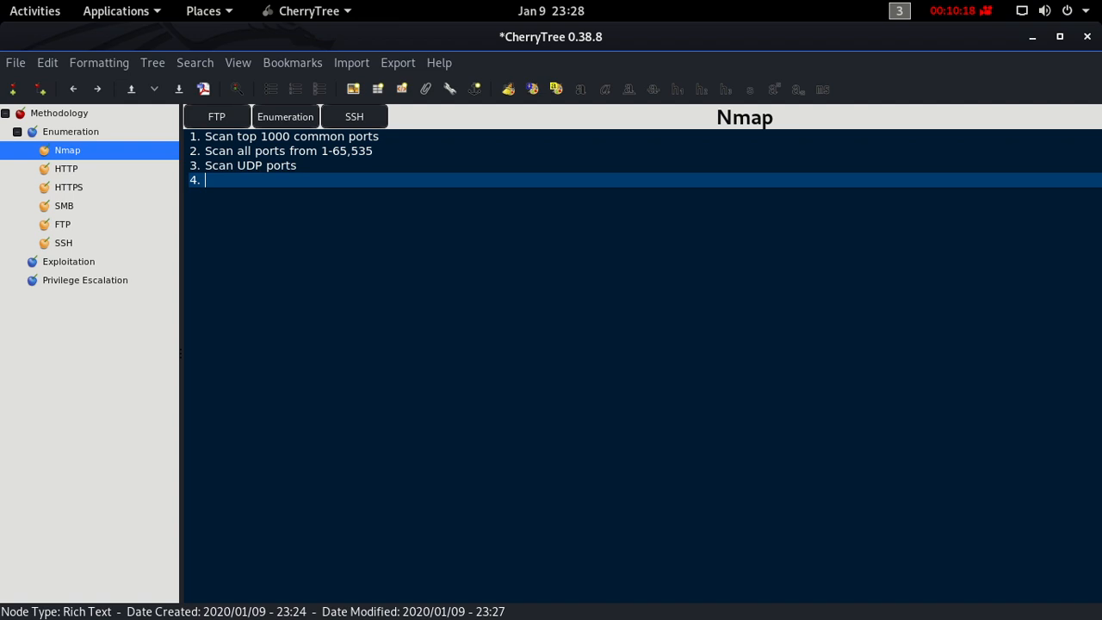
pyautogui.press('BackSpace')
# - Add the command "nmap -sV -sC 10.10.10.75" on an indented, unnumbered line under the top 1000 ports item
pyautogui.press('Up')
pyautogui.press('Up')
pyautogui.press('Up')
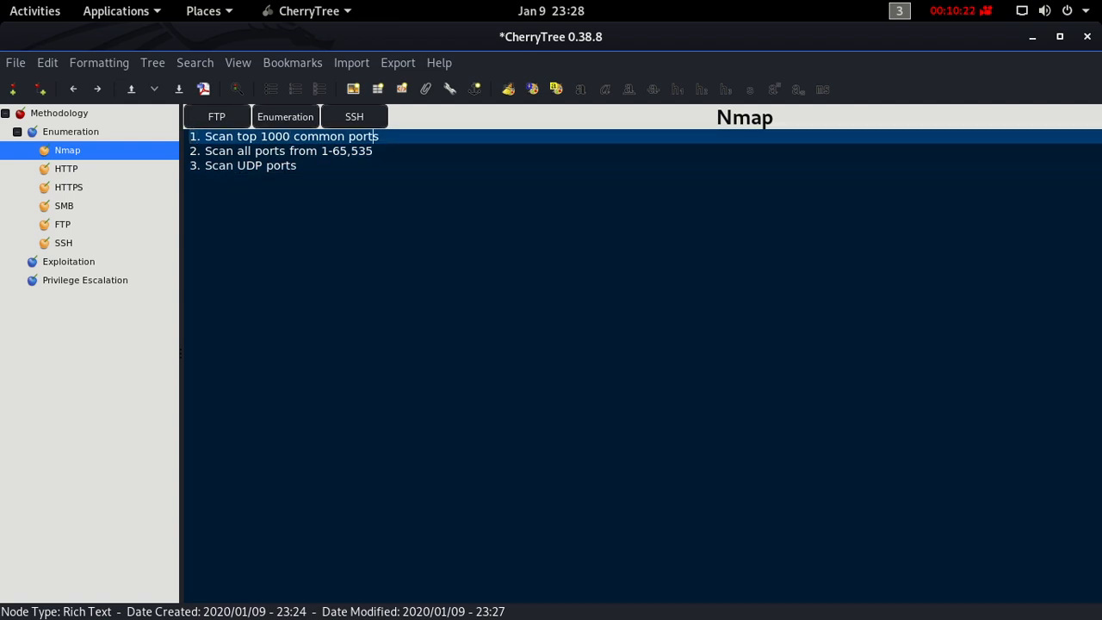
pyautogui.press('End')
pyautogui.hotkey('shift', 'Return')
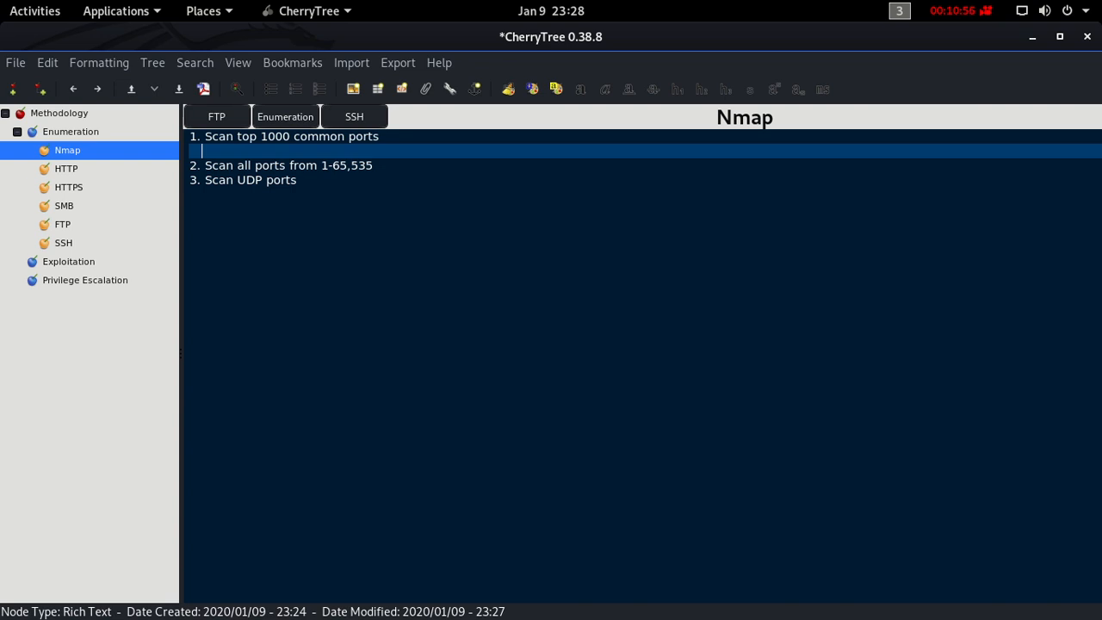
pyautogui.write('nmap -sV -sC')
pyautogui.write('10.10.10.')
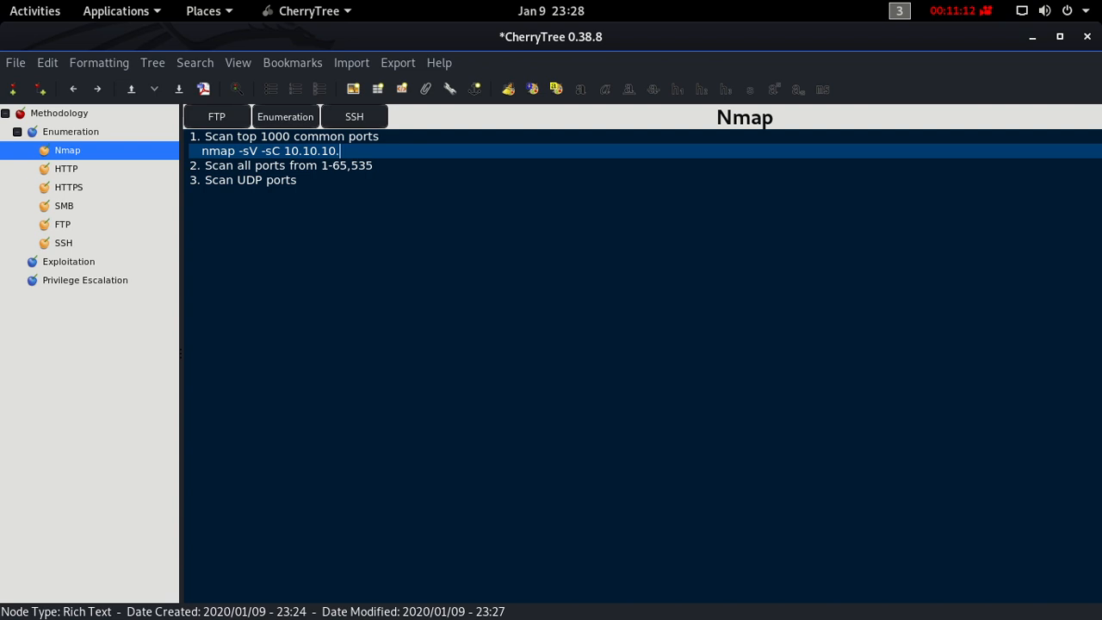
pyautogui.write('75')
# - Add the explanation "-sV = software version" on the line below the first nmap command
pyautogui.press('Return')
pyautogui.press('Return')
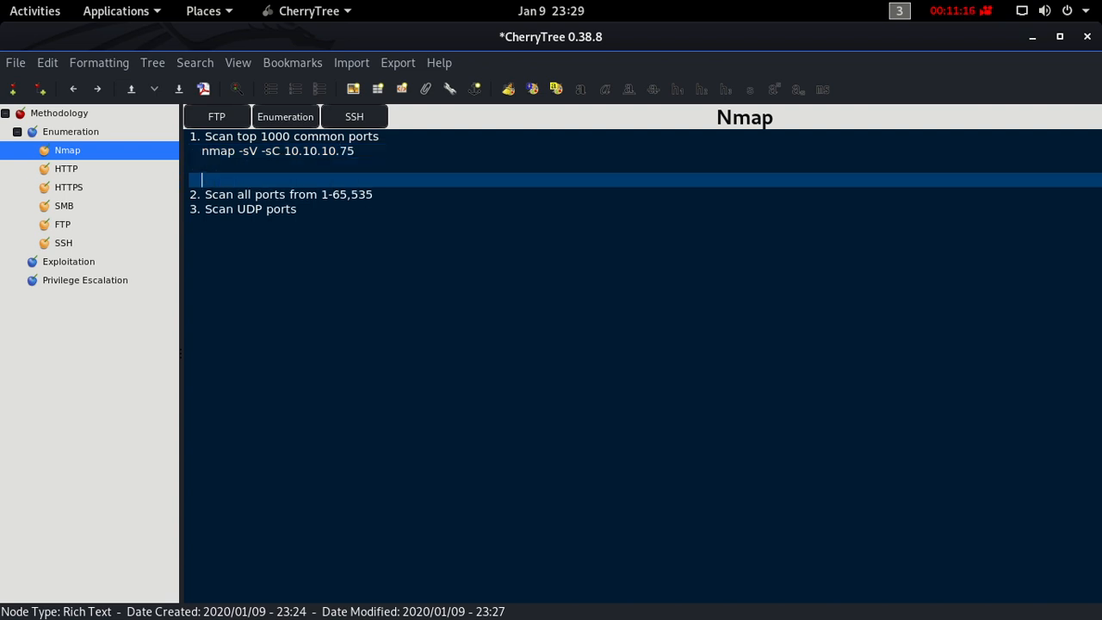
pyautogui.press('Up')
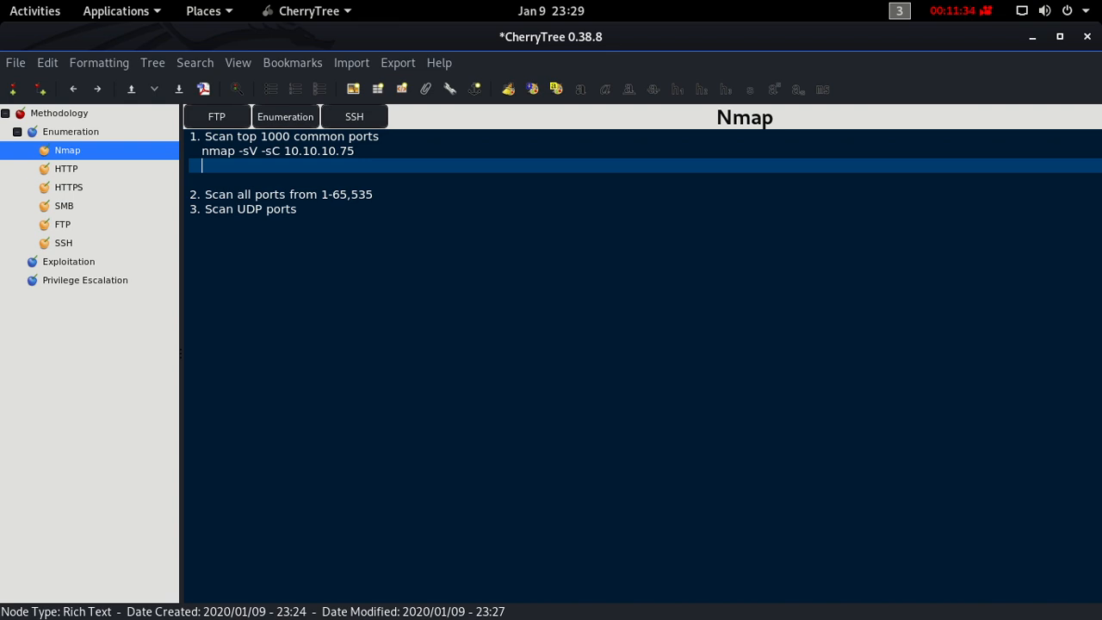
pyautogui.write('-sV = software versi')
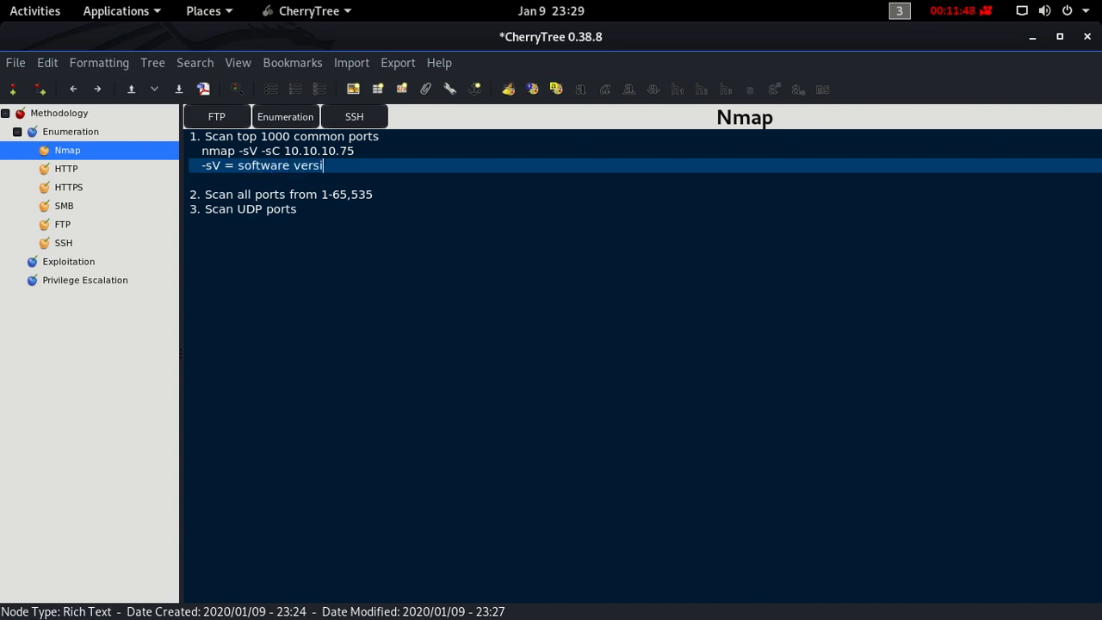
pyautogui.write('on')
# - Add the explanation "-sC = nmap scripts" below the -sV line
pyautogui.press('Return')
pyautogui.write('-s')
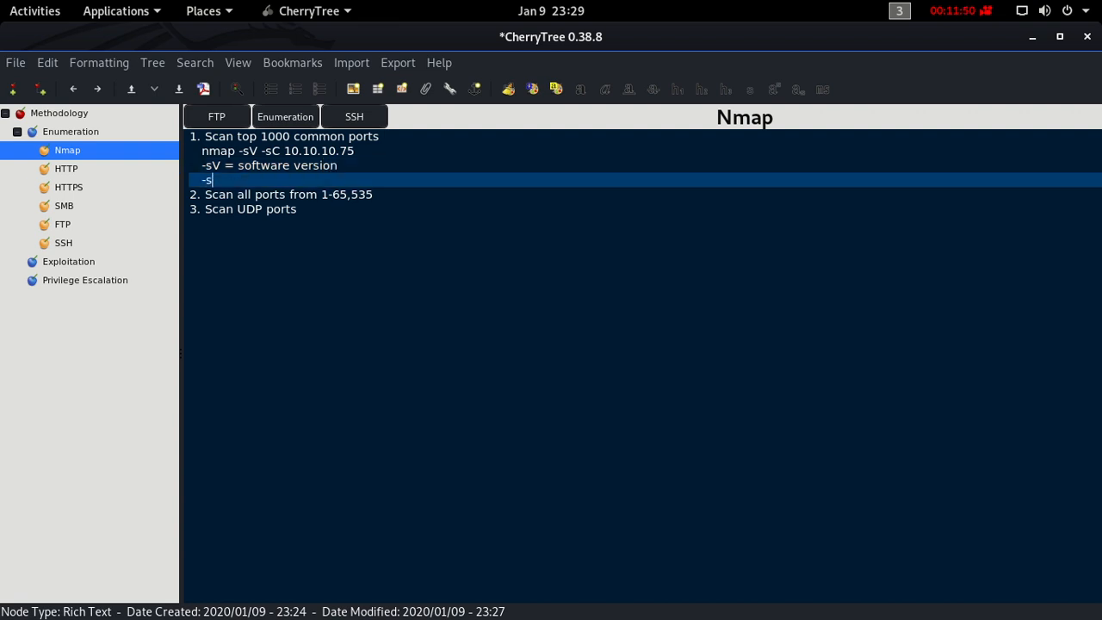
pyautogui.write('C = nmap scripts')
# - Insert an empty indented line without a number under the "Scan all ports from 1-65,535" item
pyautogui.press('Down')
pyautogui.press('Right')
pyautogui.press('Right')
pyautogui.press('Right')
pyautogui.press('Right')
pyautogui.press('Right')
pyautogui.press('Right')
pyautogui.press('Right')
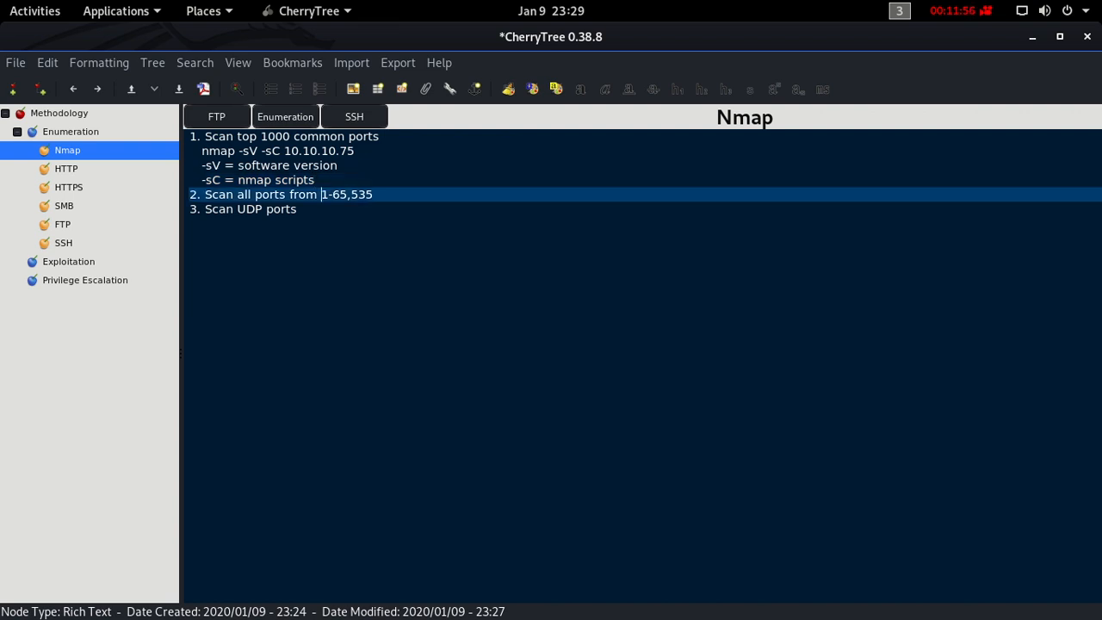
pyautogui.press('Return')
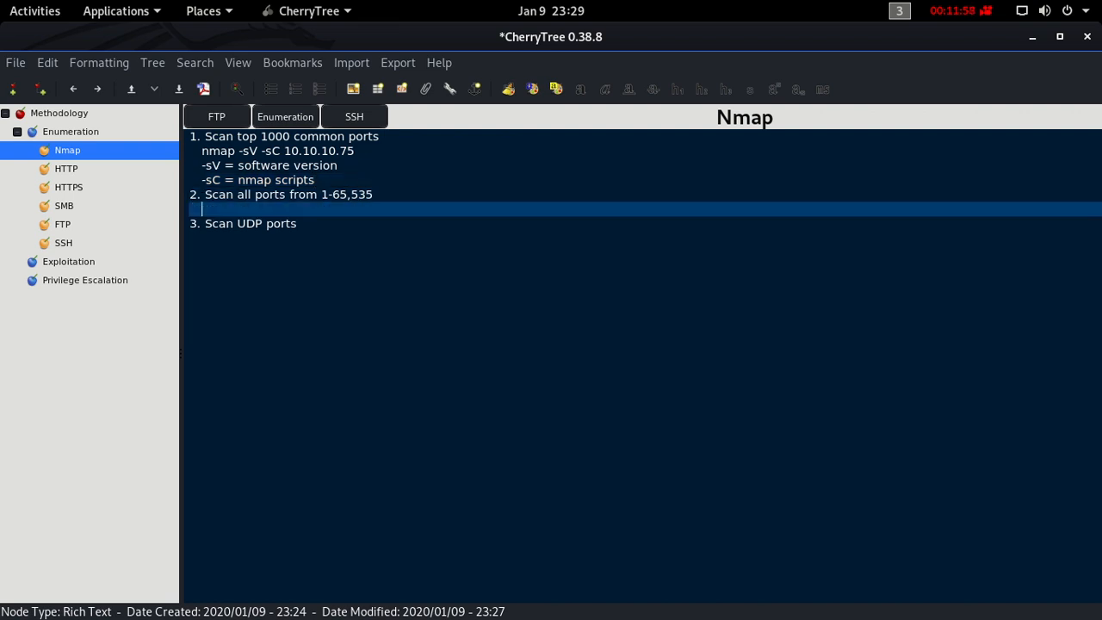
pyautogui.write('nmap')
pyautogui.press('BackSpace')
pyautogui.press('BackSpace')
pyautogui.press('BackSpace')
pyautogui.press('BackSpace')
pyautogui.press('BackSpace')
# - Write the note "-If there's nothing in #1, doing this can give you another option" under the all-ports item
pyautogui.write("-If there's nothing in ")
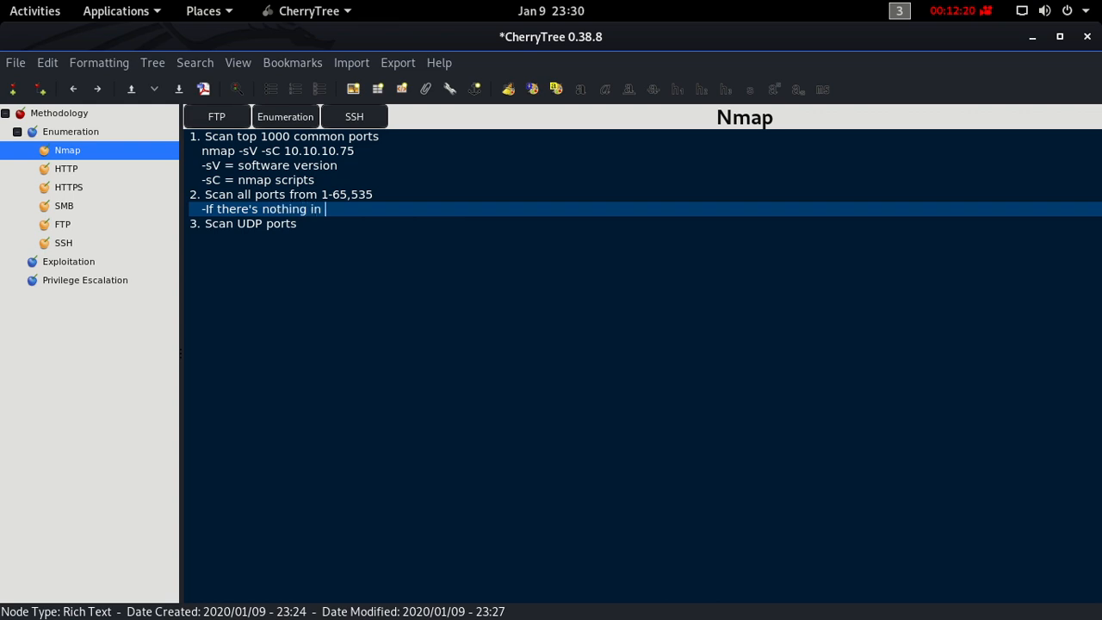
pyautogui.write('#1, doing this can give you a')
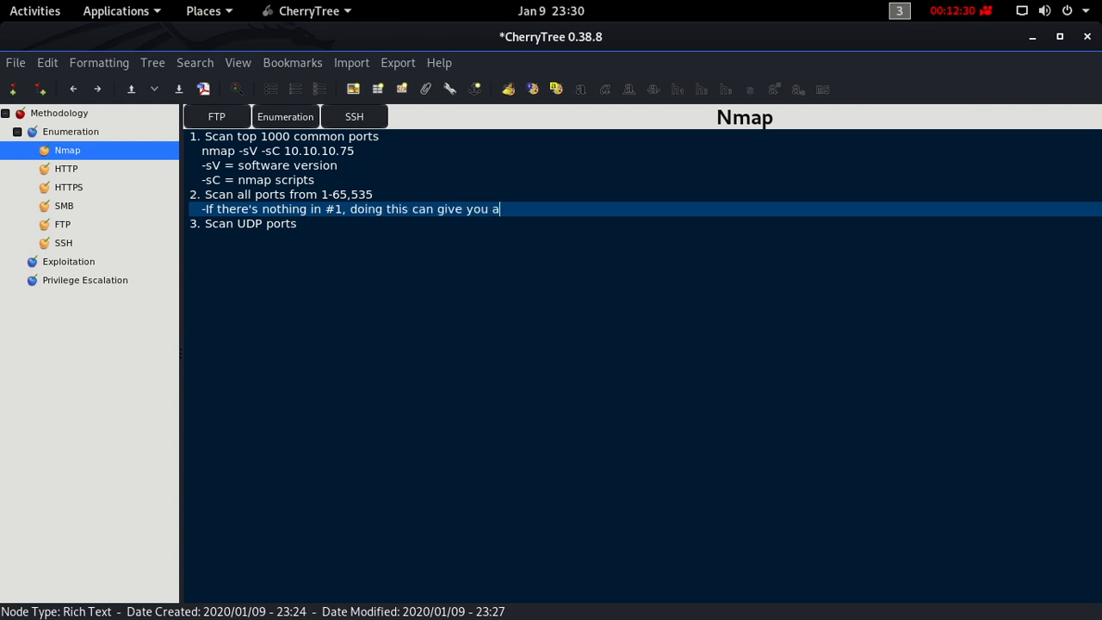
pyautogui.write('nother option to')
pyautogui.press('BackSpace')
pyautogui.press('BackSpace')
# - Add the command "nmap -p- 10.10.10.75" on a new line below the all-ports note
pyautogui.press('Return')
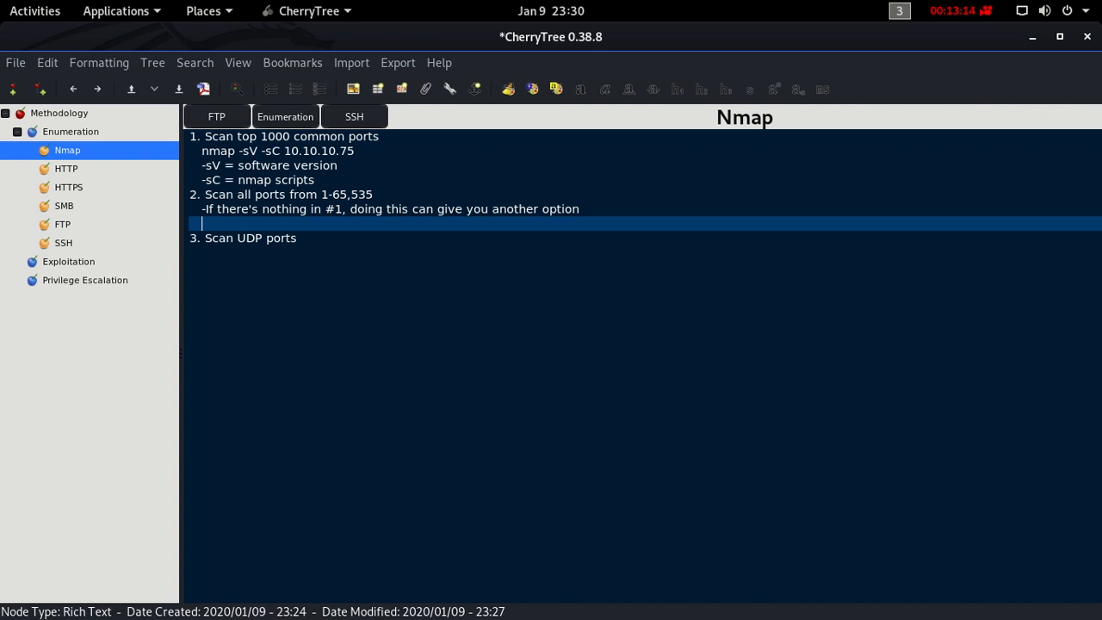
pyautogui.write('nmap -p- 10.10.')
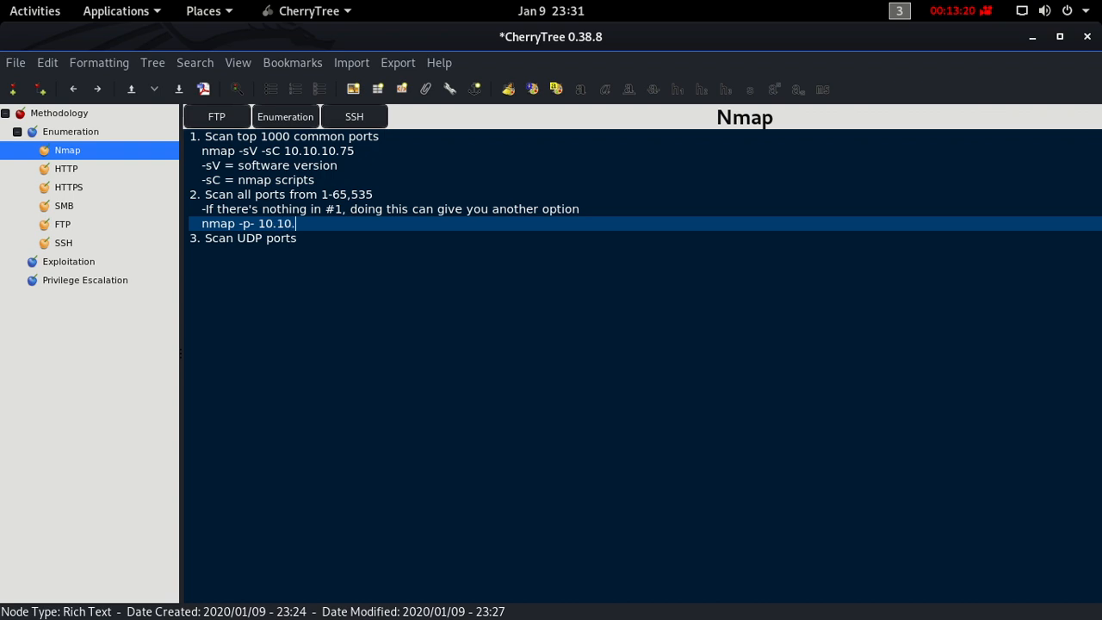
pyautogui.write('10.75')
pyautogui.press('Left')
pyautogui.press('Left')
pyautogui.press('Left')
pyautogui.press('Left')
pyautogui.press('Left')
pyautogui.press('Left')
pyautogui.press('Left')
pyautogui.press('Left')
pyautogui.press('Left')
pyautogui.press('Left')
pyautogui.press('Left')
pyautogui.press('Left')
pyautogui.press('Left')
pyautogui.press('Left')
pyautogui.press('Right')
pyautogui.press('Delete')
pyautogui.write('-')
pyautogui.press('Right')
pyautogui.press('Right')
pyautogui.press('Right')
pyautogui.press('Right')
pyautogui.press('Right')
pyautogui.press('Right')
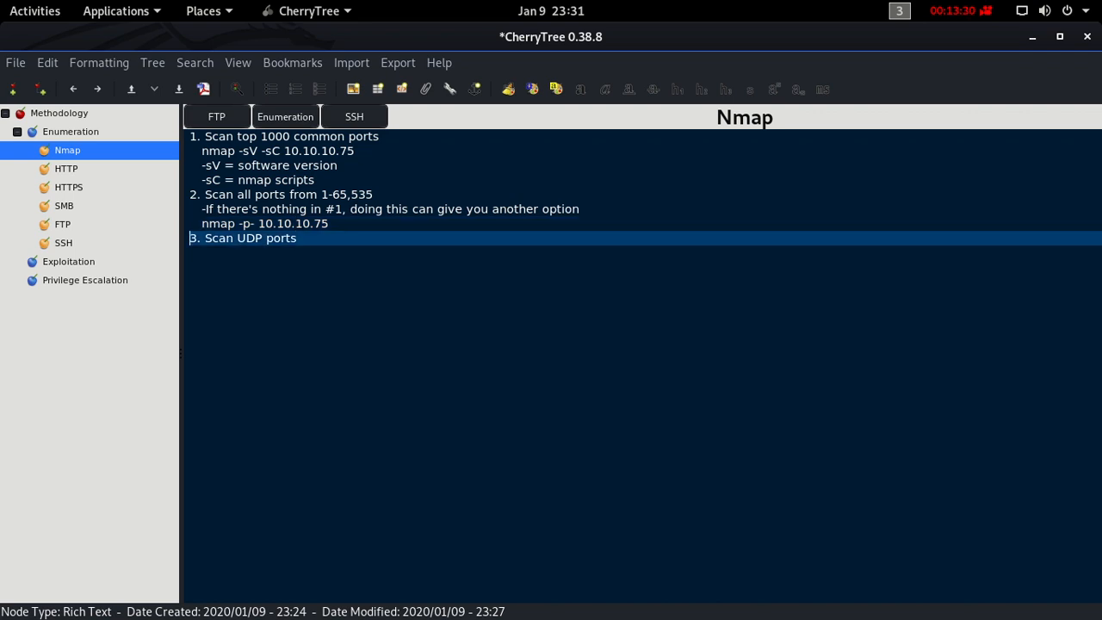
# - Insert a blank, unnumbered line above the "Scan UDP ports" item and number that item 3
pyautogui.press('Left')
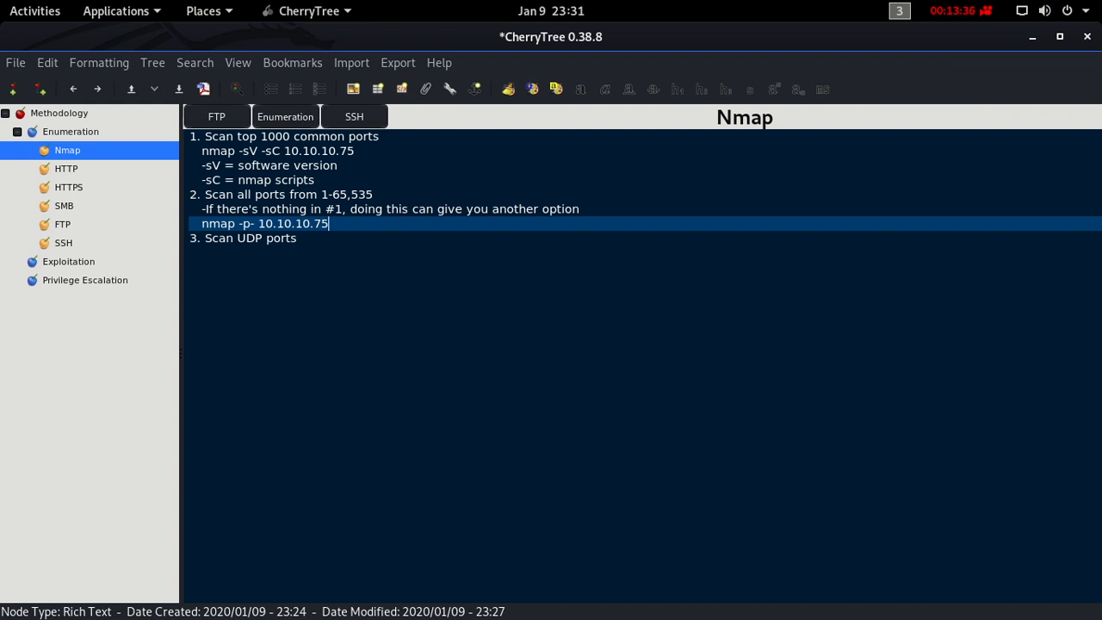
pyautogui.press('Return')
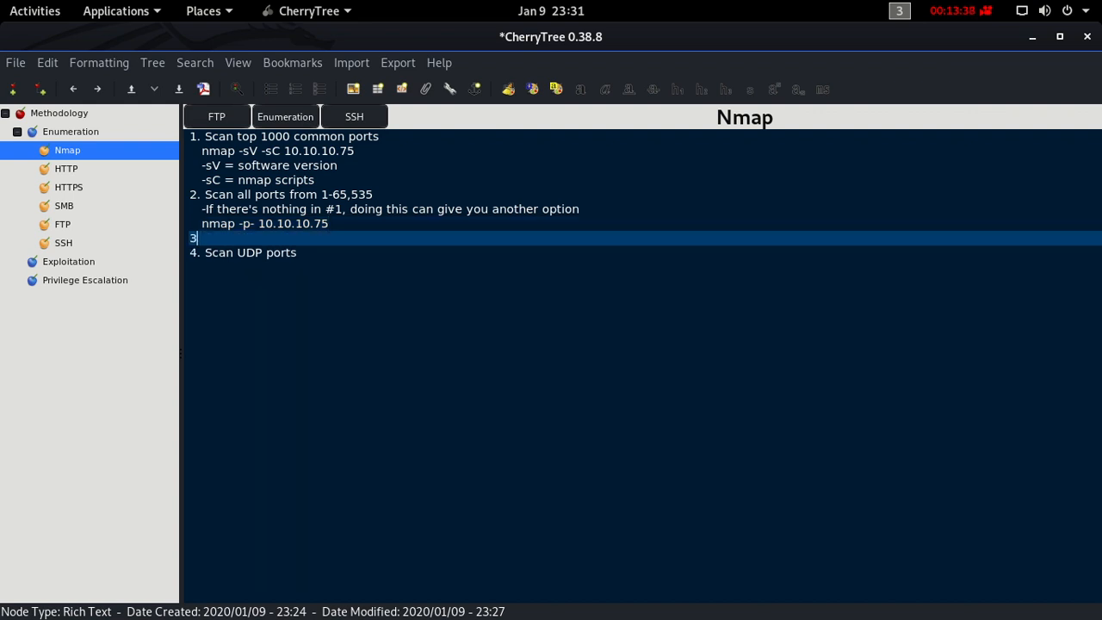
pyautogui.press('BackSpace')
pyautogui.press('Down')
pyautogui.press('Right')
pyautogui.press('BackSpace')
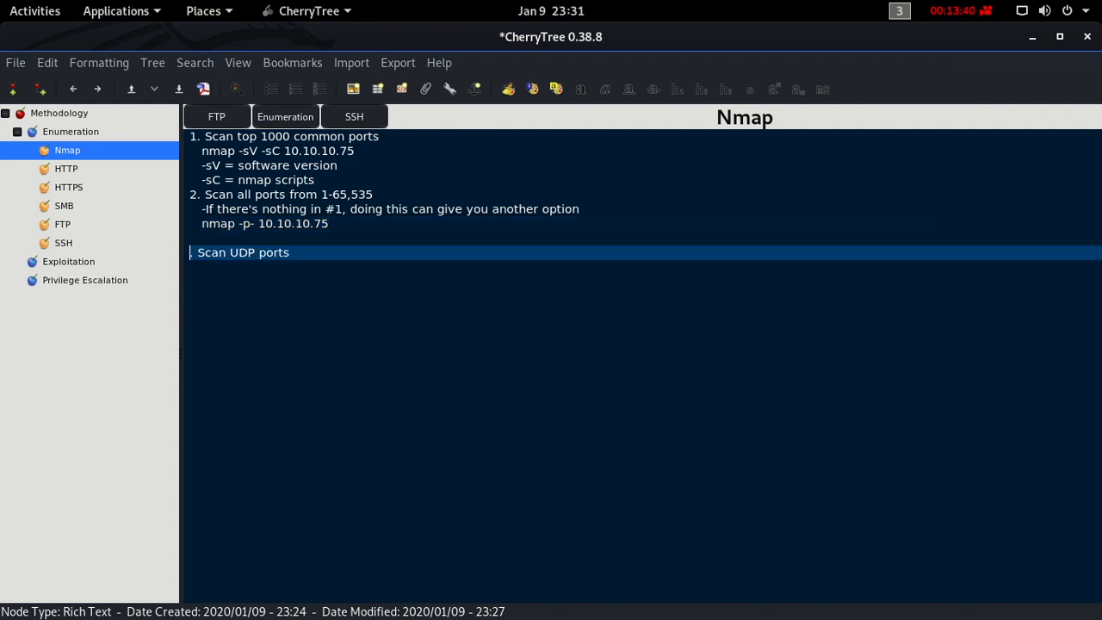
pyautogui.write('3')
# - Add the note "-If you want to scan a specific range" on a new line below the nmap -p- command
pyautogui.press('Up')
pyautogui.press('Left')
pyautogui.press('Return')
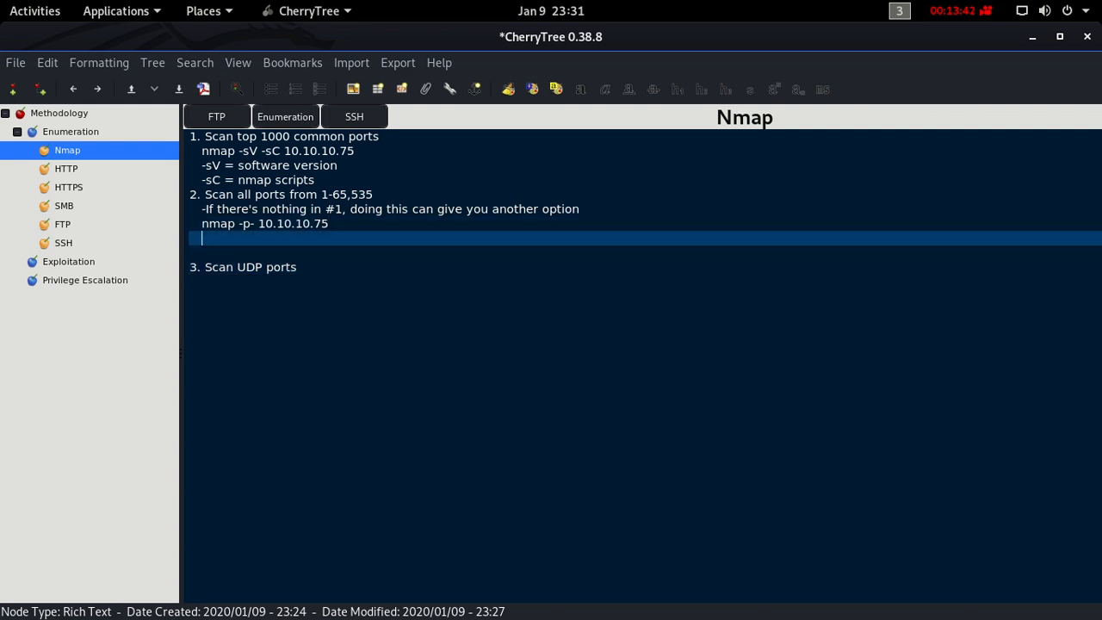
pyautogui.write('-If you want to scan ')
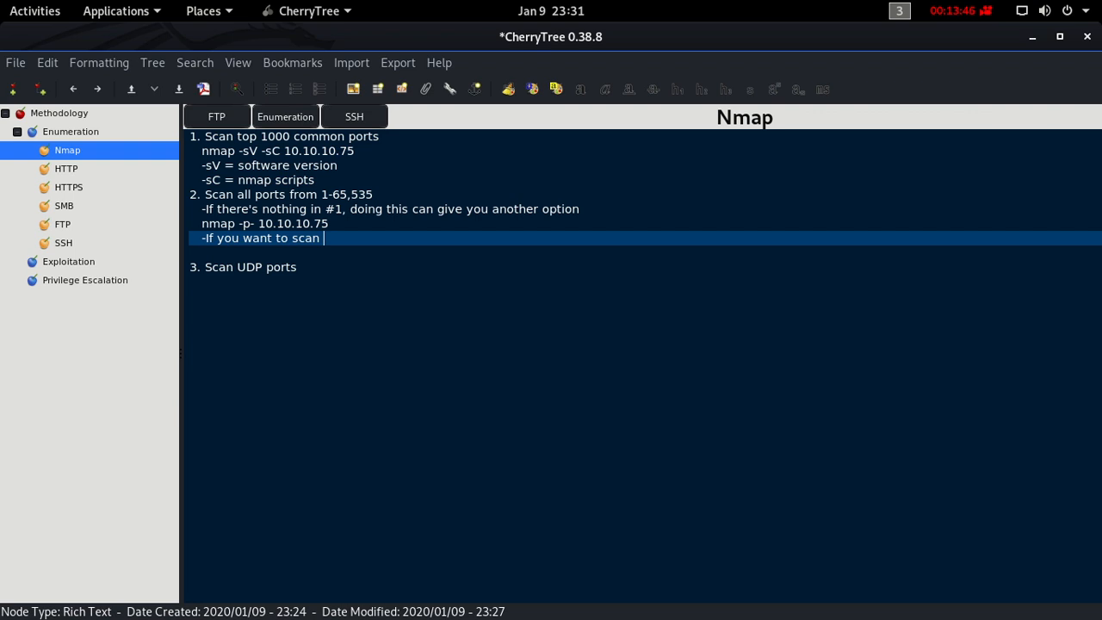
pyautogui.write('a specific range')
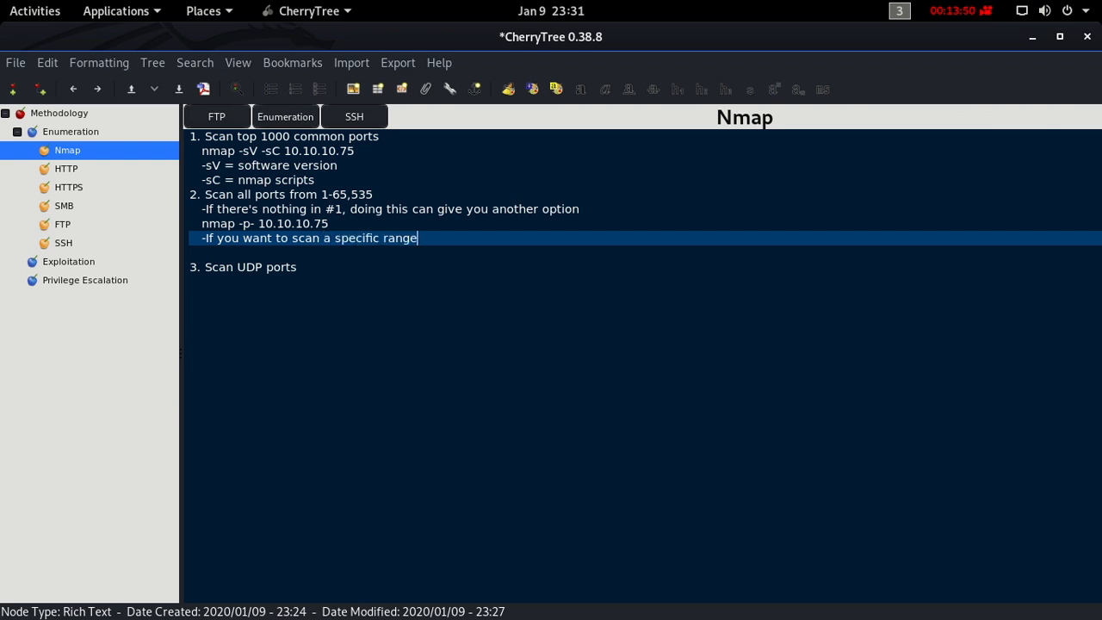
# - Add the command "nmap -p1-100 10.10.10.75" below the specific-range note
pyautogui.press('Return')
pyautogui.write('nmap -p')
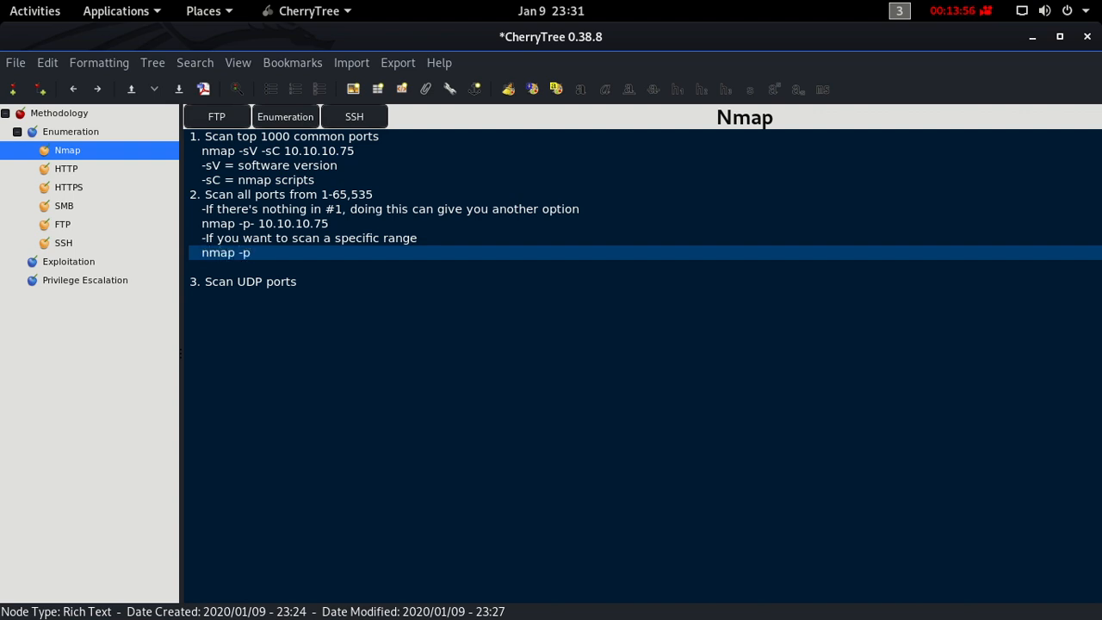
pyautogui.write('1-100 10.10.10.75')
# - Add the command "nmap -sU -sV 10.10.10.75" on an indented line below the "Scan UDP ports" item, followed by an unindented blank line
pyautogui.press('Down')
pyautogui.press('Down')
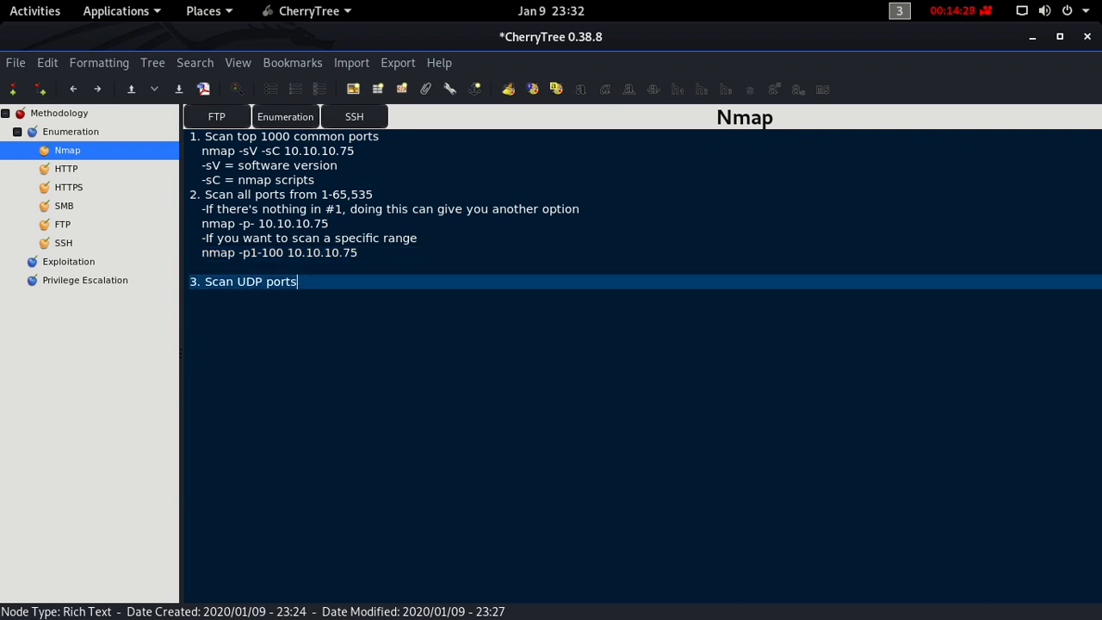
pyautogui.hotkey('shift', 'Return')
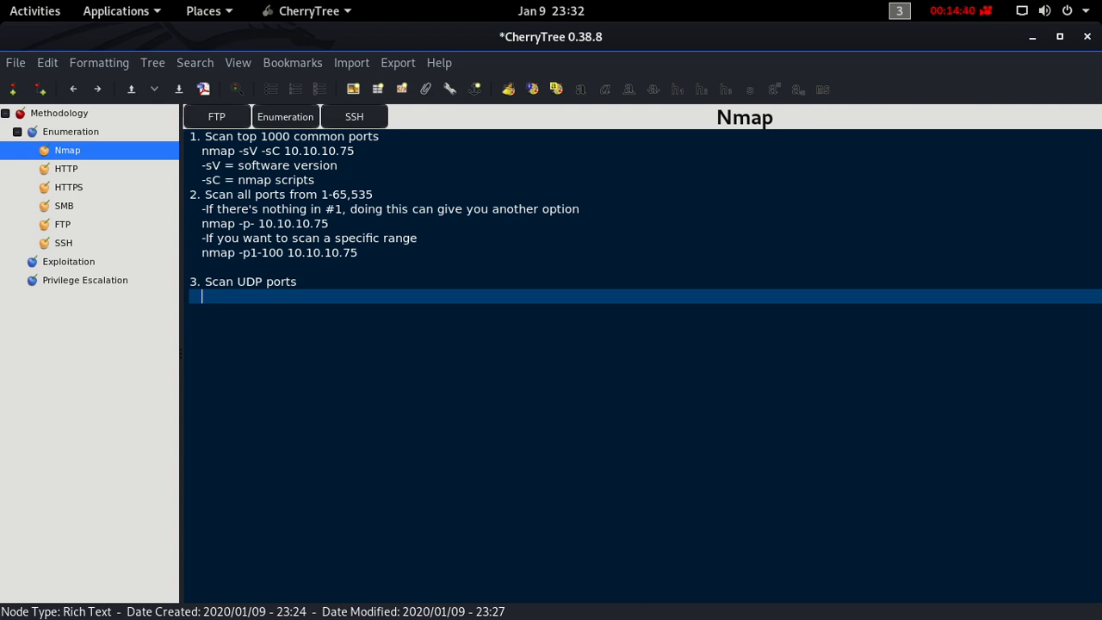
pyautogui.write('nmap')
pyautogui.write('-sU -sC')
pyautogui.press('BackSpace')
pyautogui.write('V 10.10.10.')
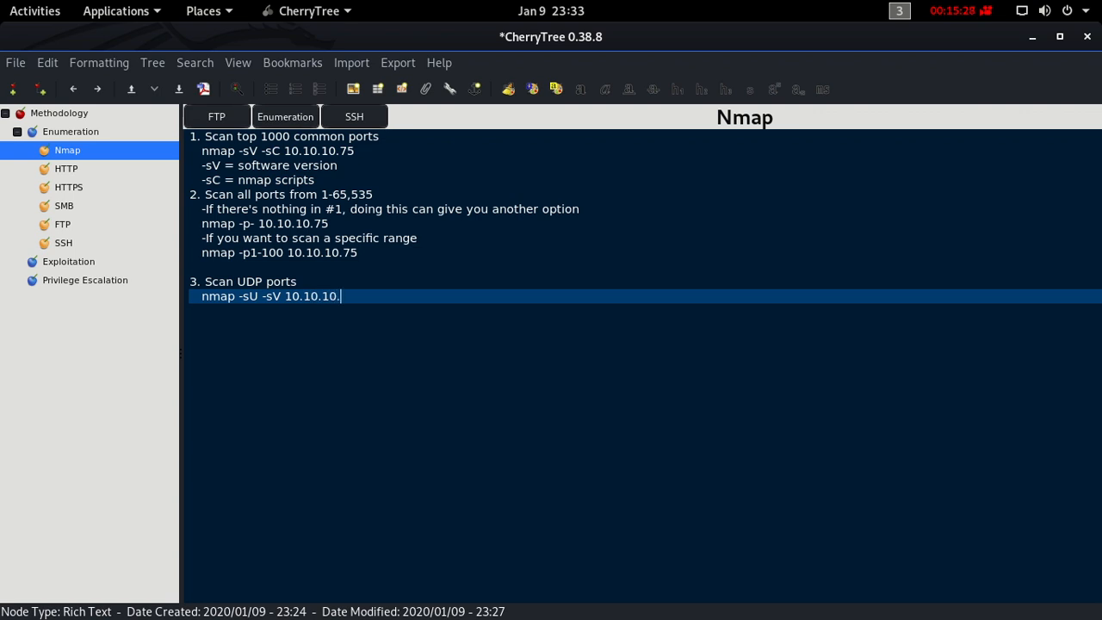
pyautogui.write('75')
pyautogui.press('Return')
pyautogui.press('BackSpace')
pyautogui.press('Return')
pyautogui.press('BackSpace')
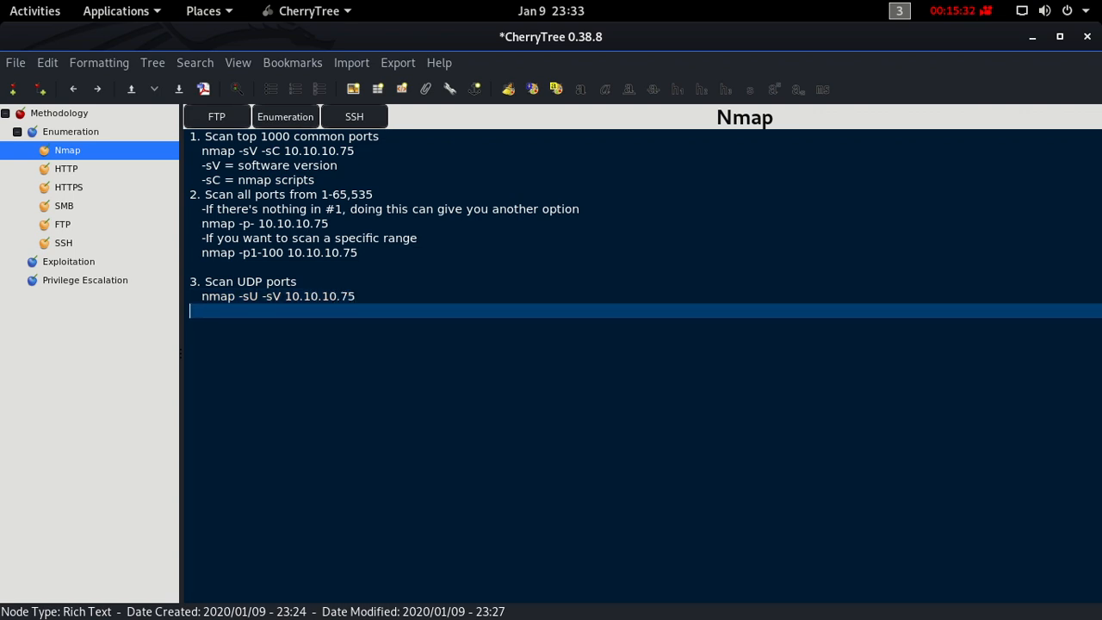
# - Insert a line below the nmap -p1-100 command with the note "-Sometimes, it gives you a false positive in software version"
pyautogui.press('Up')
pyautogui.press('Up')
pyautogui.press('Up')
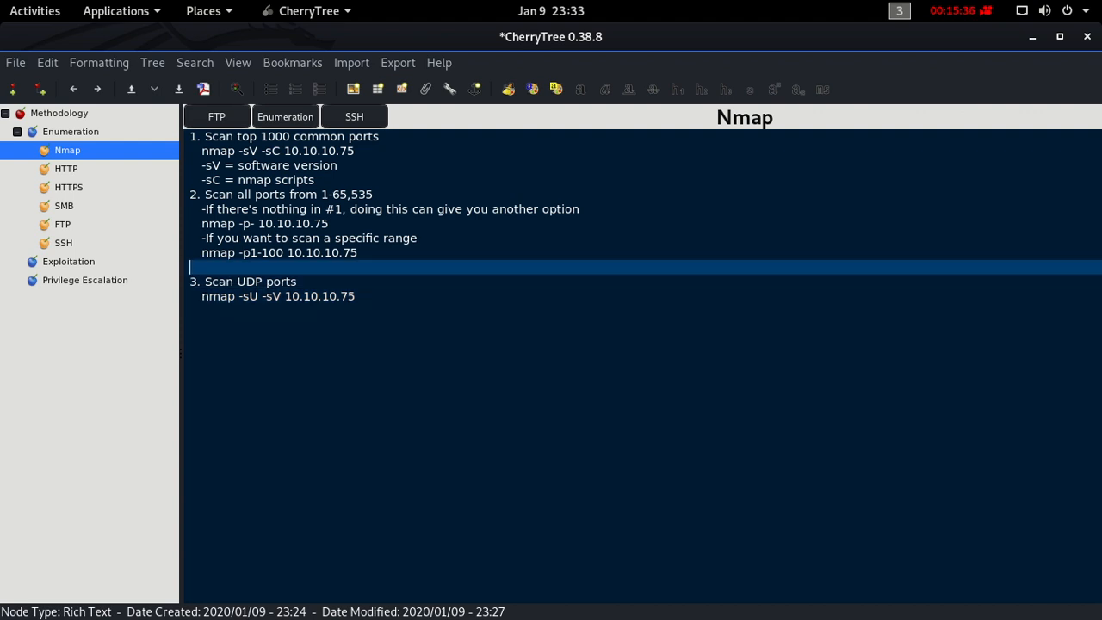
pyautogui.press('Return')
pyautogui.press('Up')
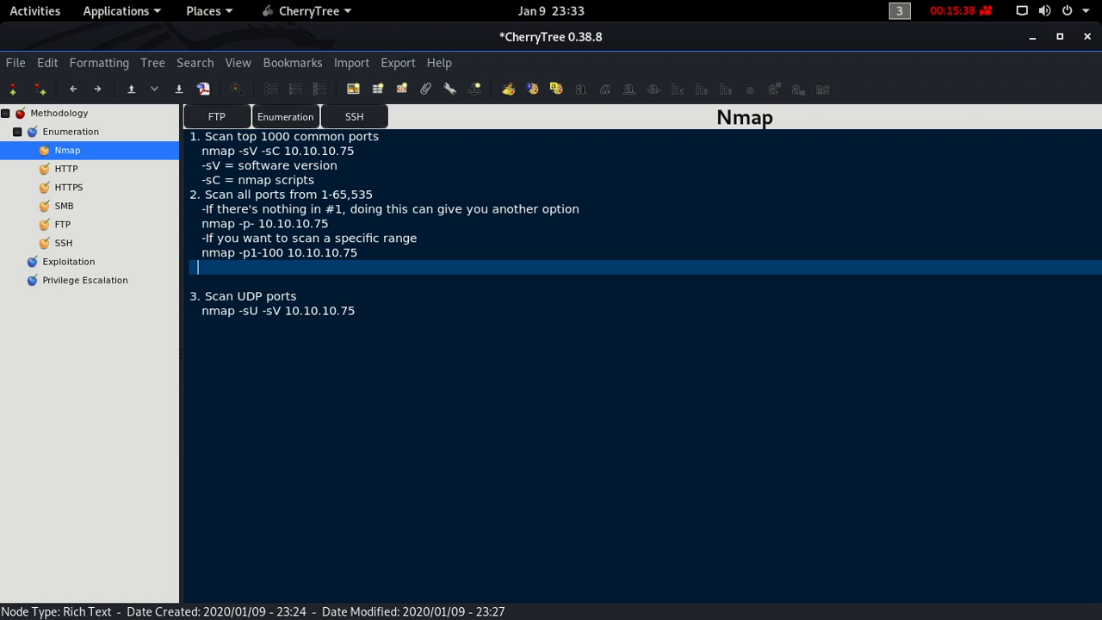
pyautogui.write('-')
pyautogui.write('Sometimes, it gives')
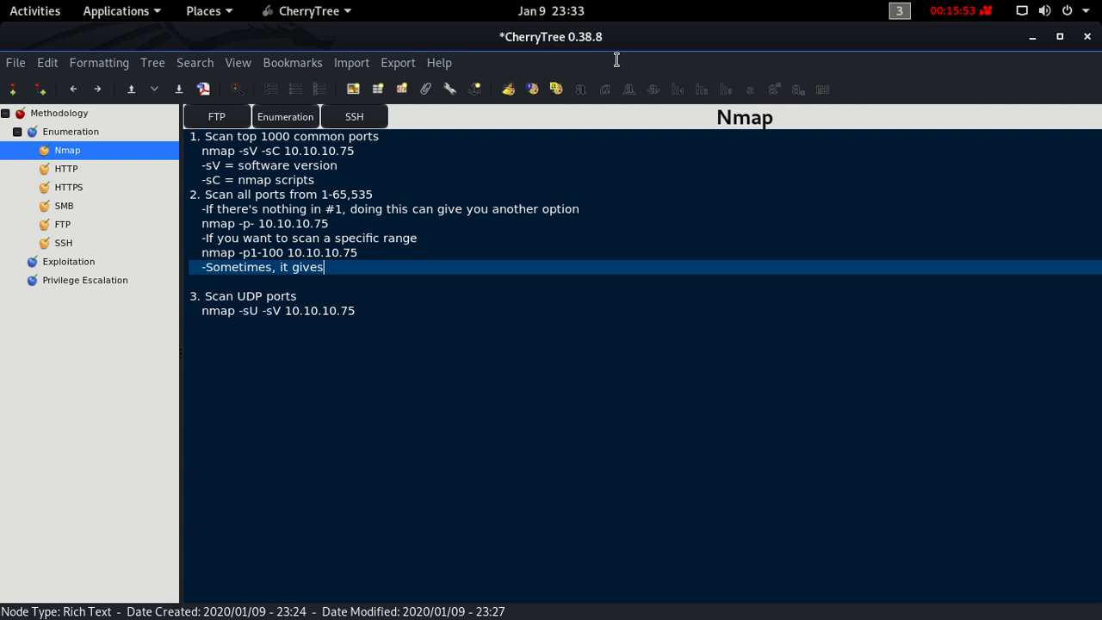
pyautogui.scroll(2, 462, 430)
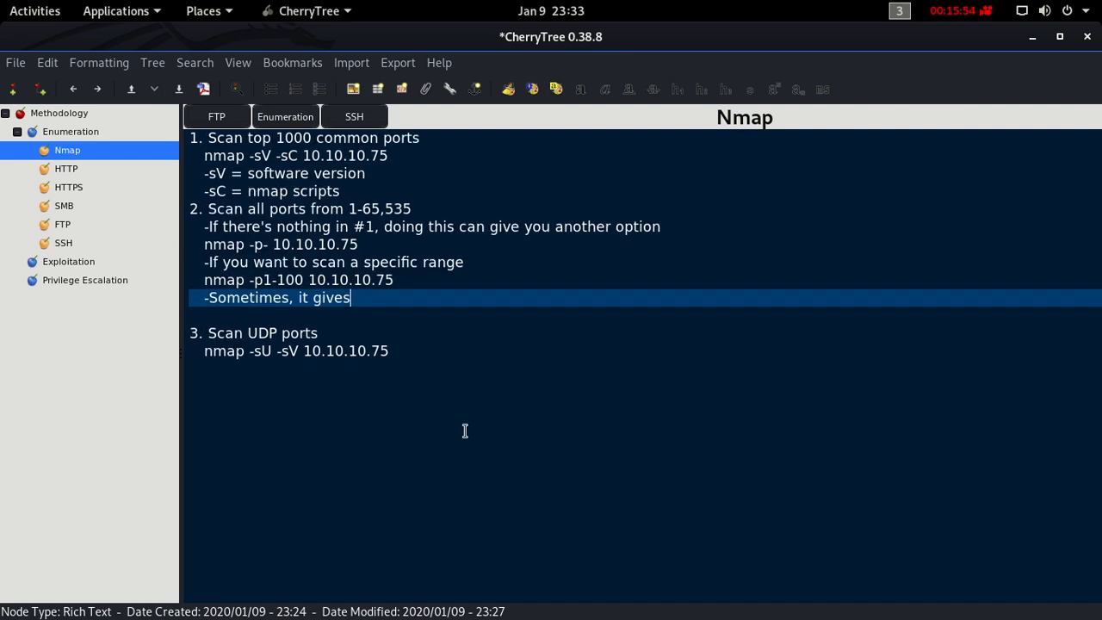
pyautogui.write('you a false positive')
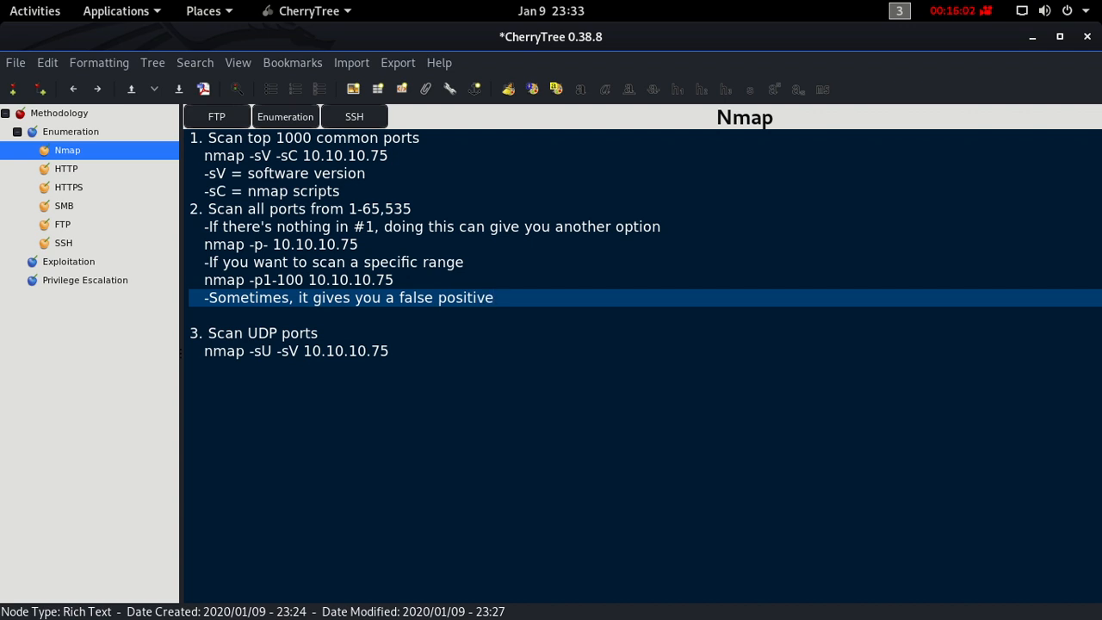
pyautogui.write(' in software version')
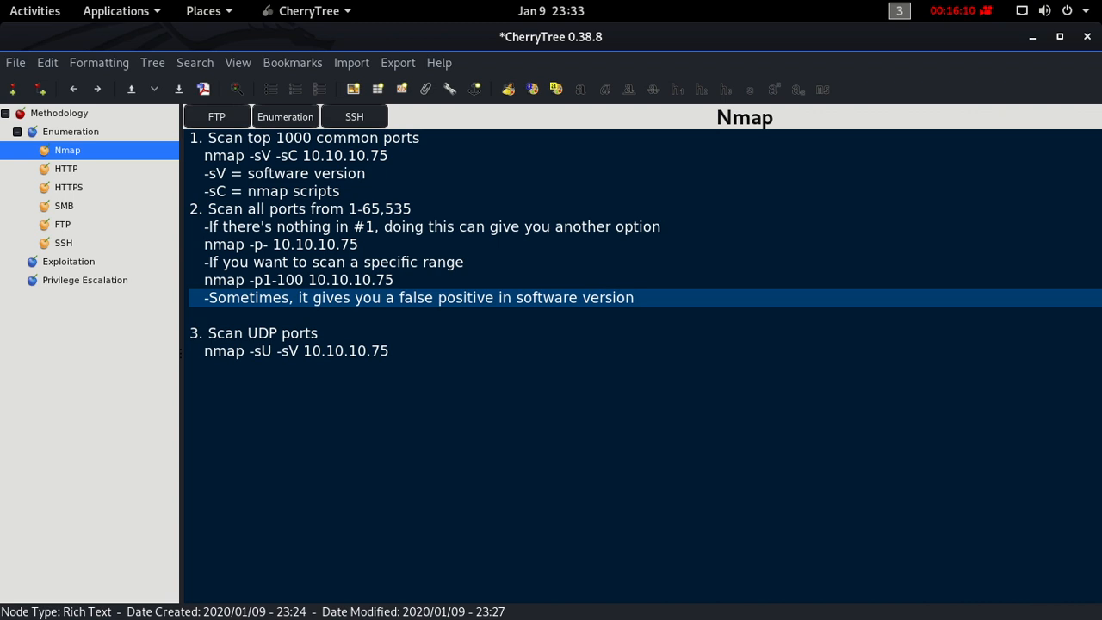
# - Continue the false-positive note with ". So in order to validate if it is really the software running in that port, do this:", wrapped onto a second line
pyautogui.press('BackSpace')
pyautogui.write('. So in order to validatei f i')
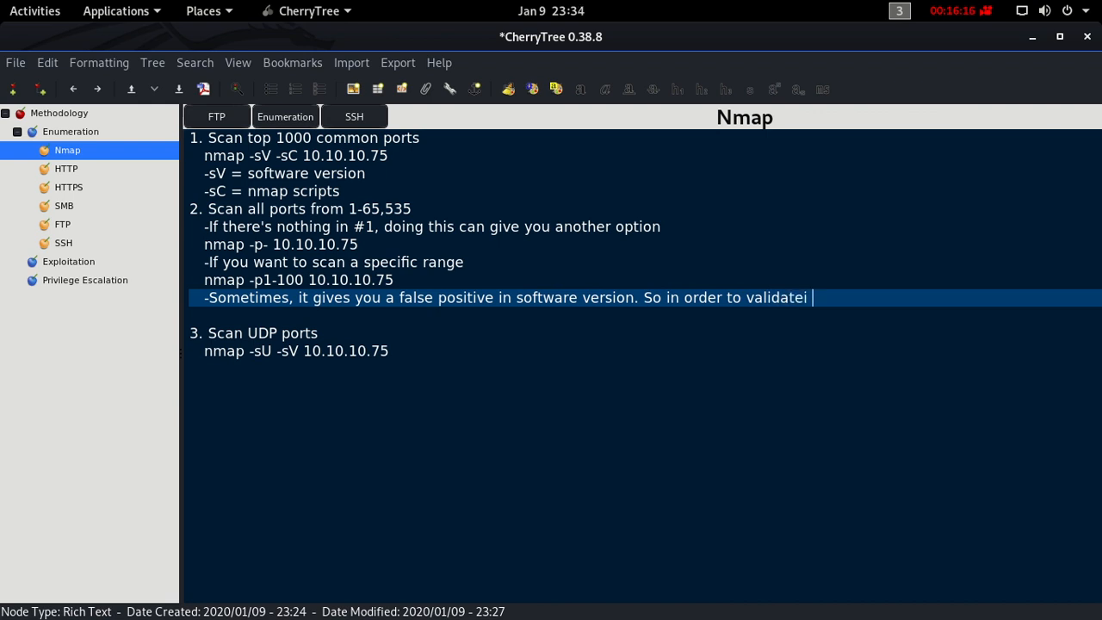
pyautogui.press('BackSpace')
pyautogui.press('BackSpace')
pyautogui.press('BackSpace')
pyautogui.press('BackSpace')
pyautogui.press('BackSpace')
pyautogui.write('if it is really the software')
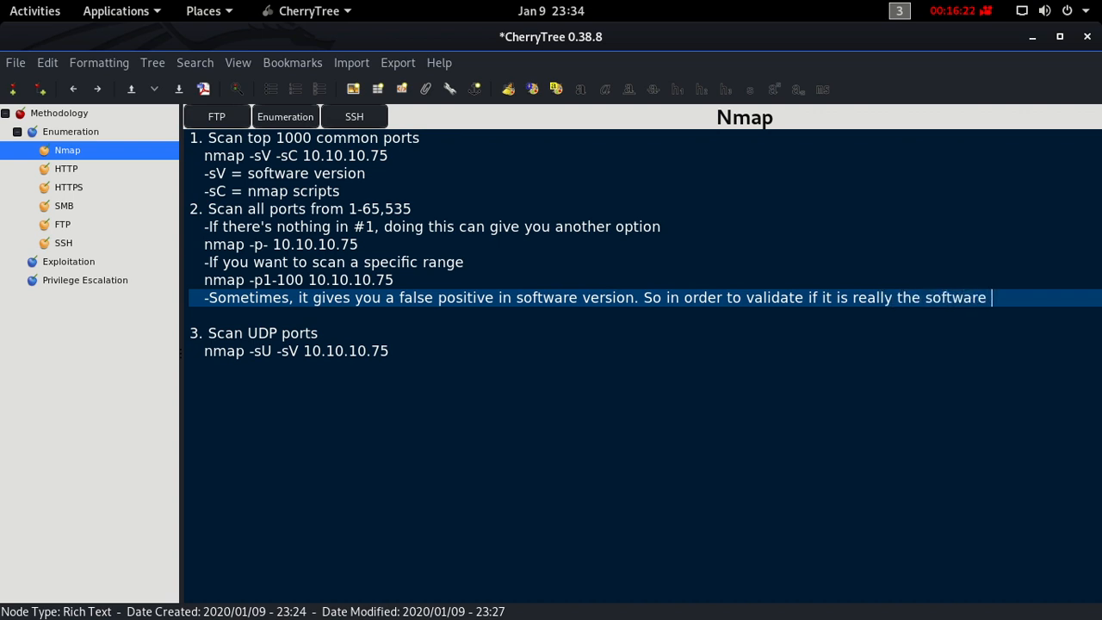
pyautogui.press('Return')
pyautogui.write('runni')
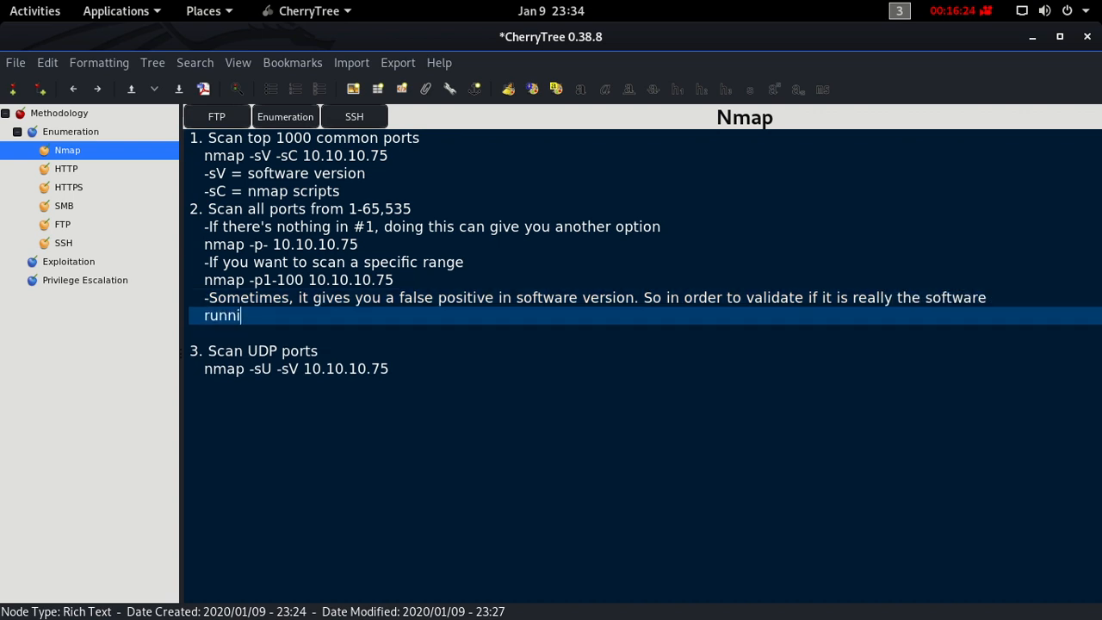
pyautogui.write('ng in the')
pyautogui.press('BackSpace')
pyautogui.press('BackSpace')
pyautogui.write('at port')
pyautogui.press('BackSpace')
pyautogui.write(', do this:')
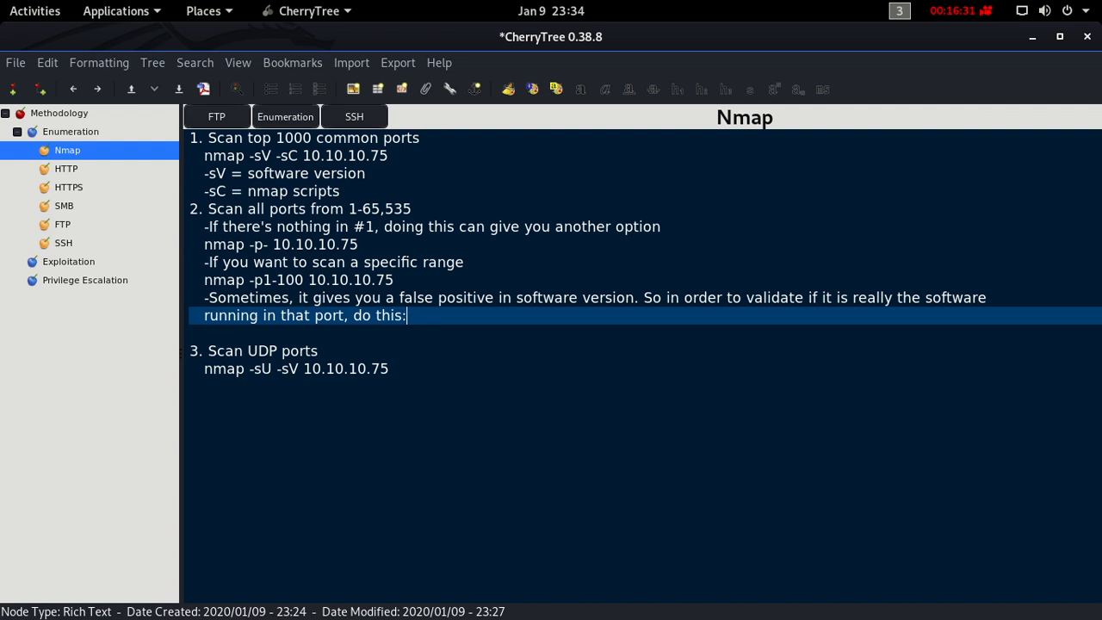
# - Begin the validation command with "nmap -p 9505" on a new line below the false-positive note
pyautogui.press('Return')
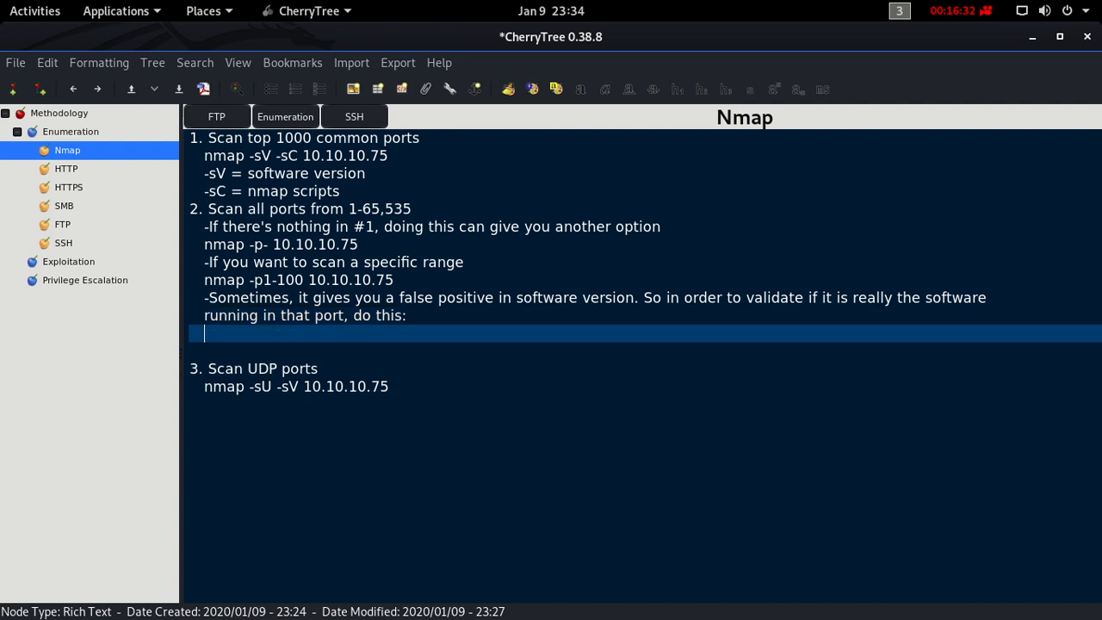
pyautogui.write('nmap -p')
pyautogui.press('Up')
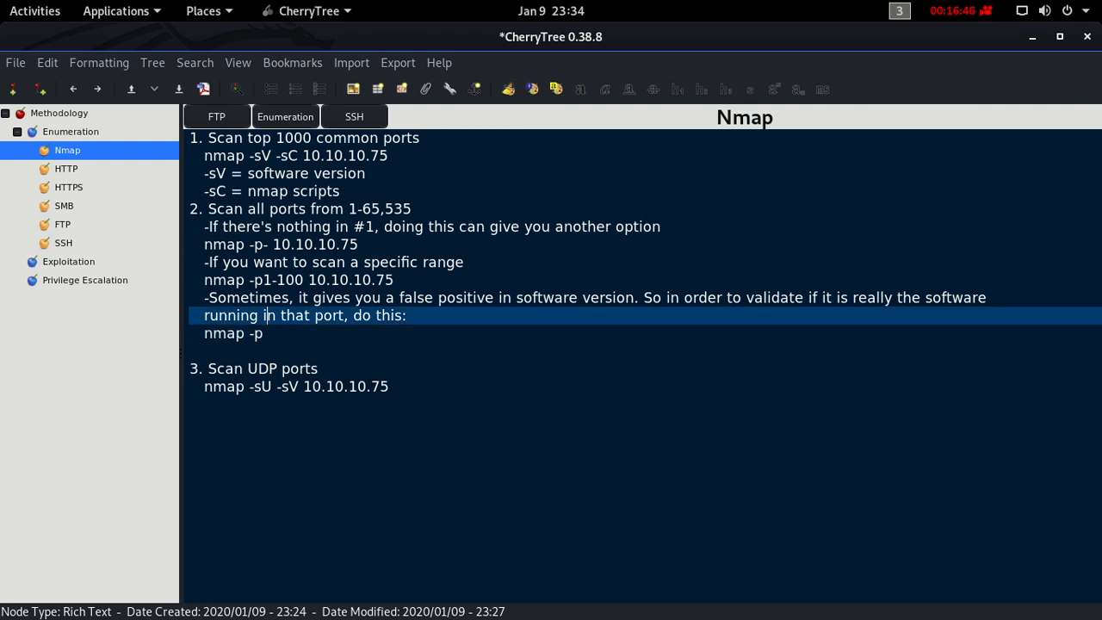
pyautogui.press('Down')
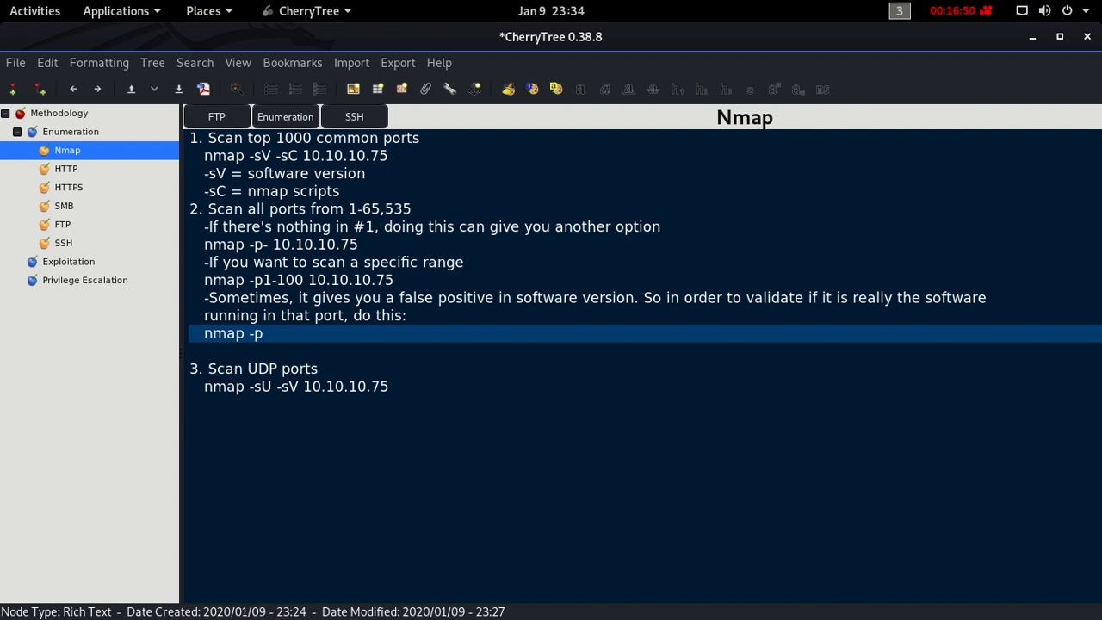
pyautogui.write('9505')
# - Insert the line "(Let's say, you found an open port in 9505)" between the false-positive note and the port 9505 command
pyautogui.press('Up')
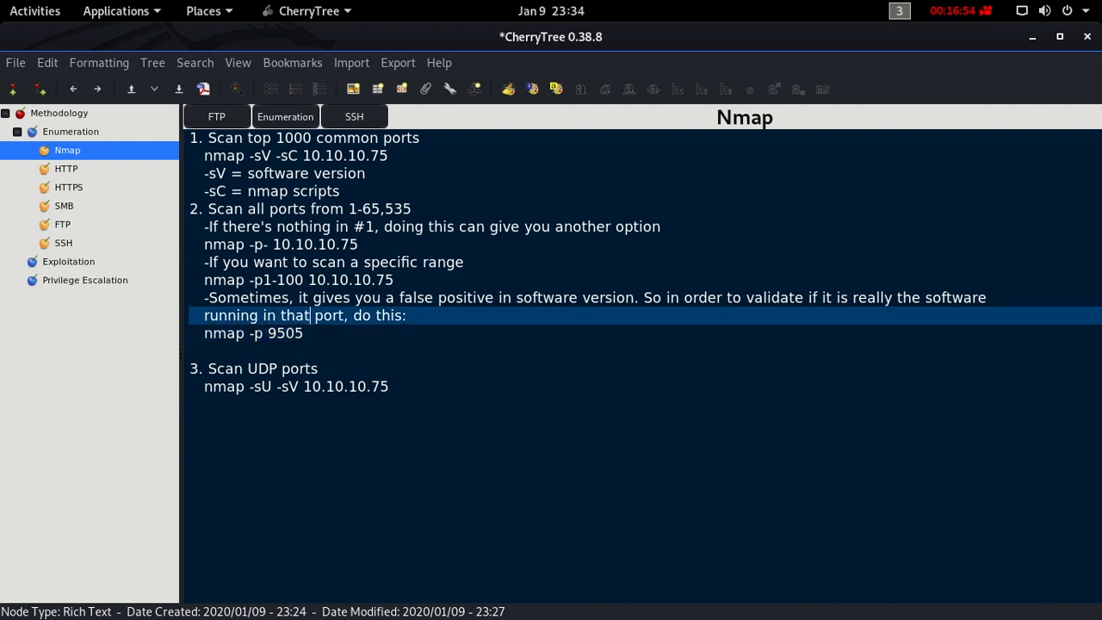
pyautogui.press('Right')
pyautogui.press('Right')
pyautogui.press('Right')
pyautogui.press('Right')
pyautogui.press('Right')
pyautogui.press('Right')
pyautogui.press('Right')
pyautogui.press('Right')
pyautogui.press('Right')
pyautogui.press('Right')
pyautogui.press('Right')
pyautogui.press('Right')
pyautogui.press('Right')
pyautogui.press('Right')
pyautogui.press('Return')
pyautogui.write('()')
pyautogui.press('Left')
pyautogui.write("Let's say")
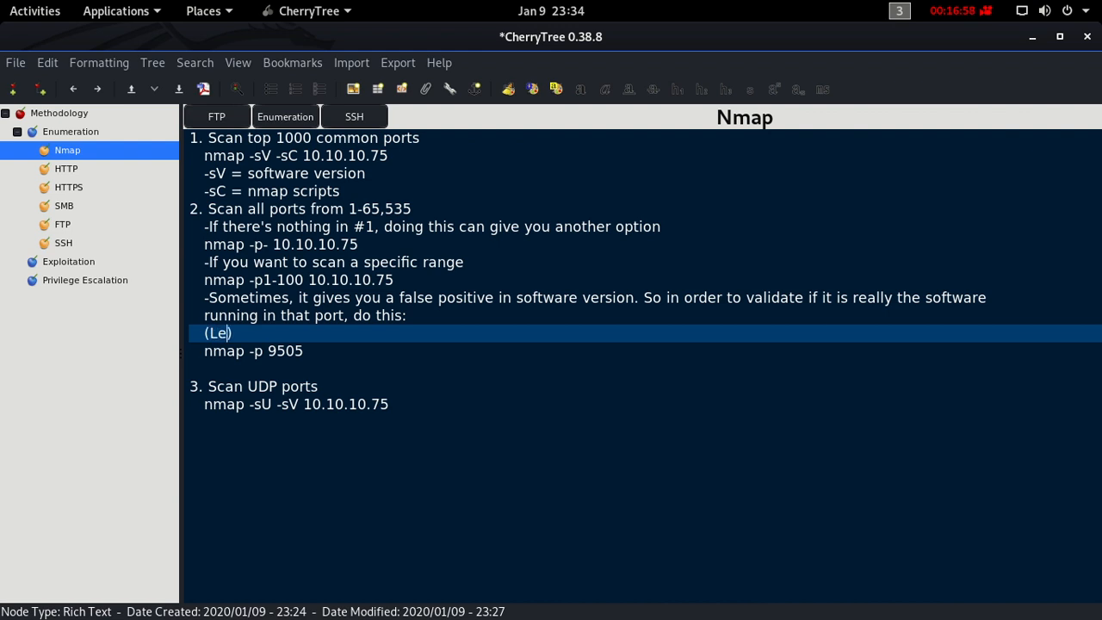
pyautogui.write(', you found an open port ')
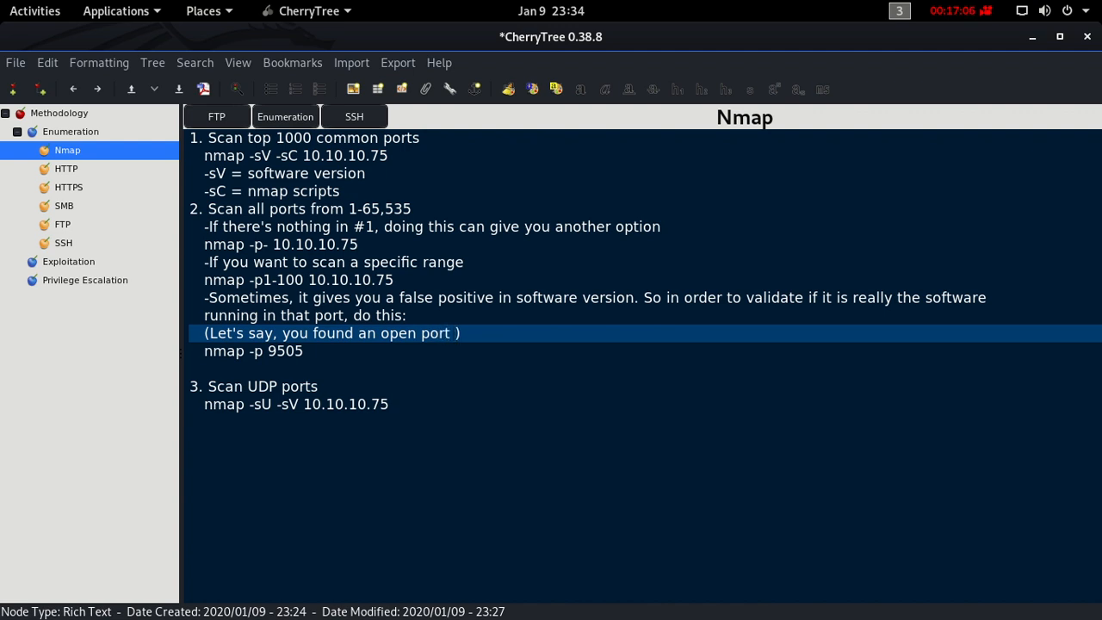
pyautogui.write('in 9505')
# - Complete the port 9505 command by appending "-sV 10.10.10.75"
pyautogui.press('Down')
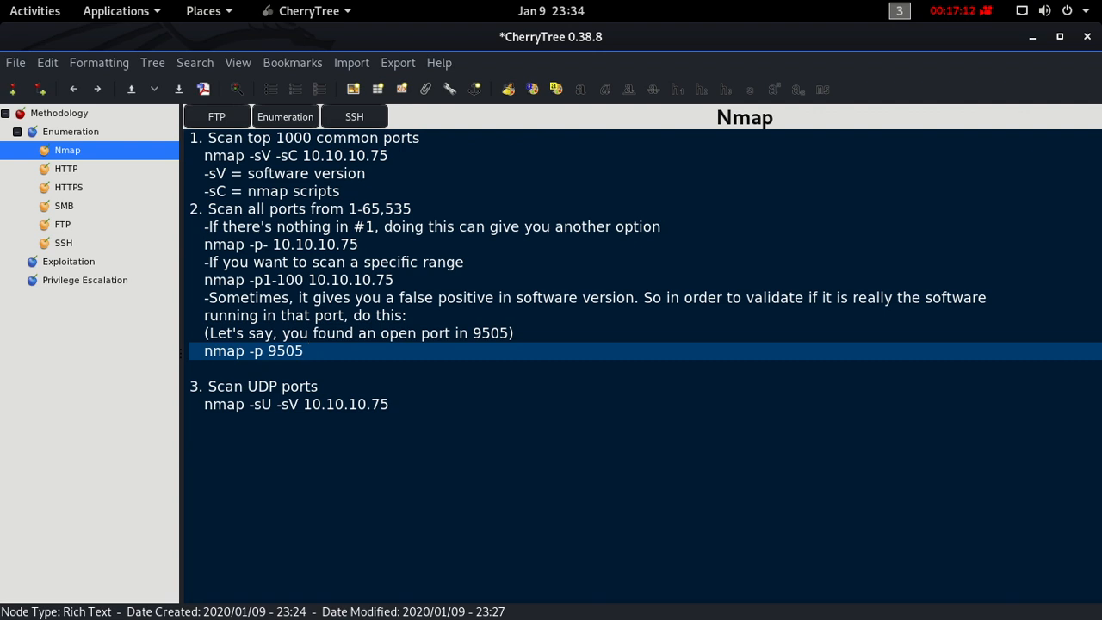
pyautogui.write('-sV 10.10.10.75')
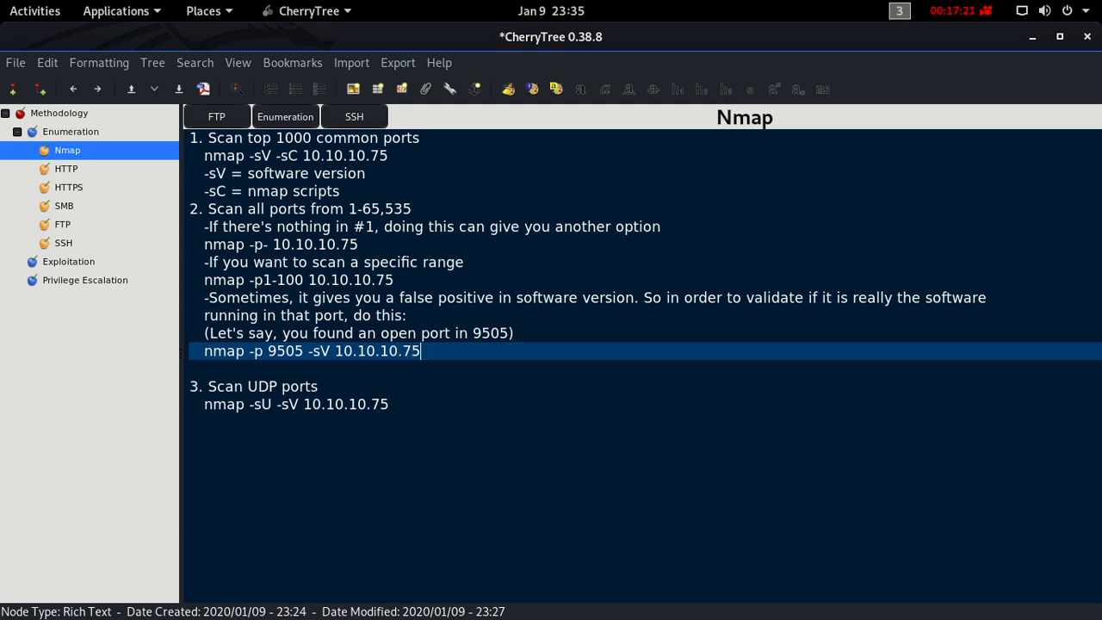
# - Save the document as Methodology in the root folder, using the unprotected SQLite (.ctb) storage type
pyautogui.hotkey('ctrl', 's')
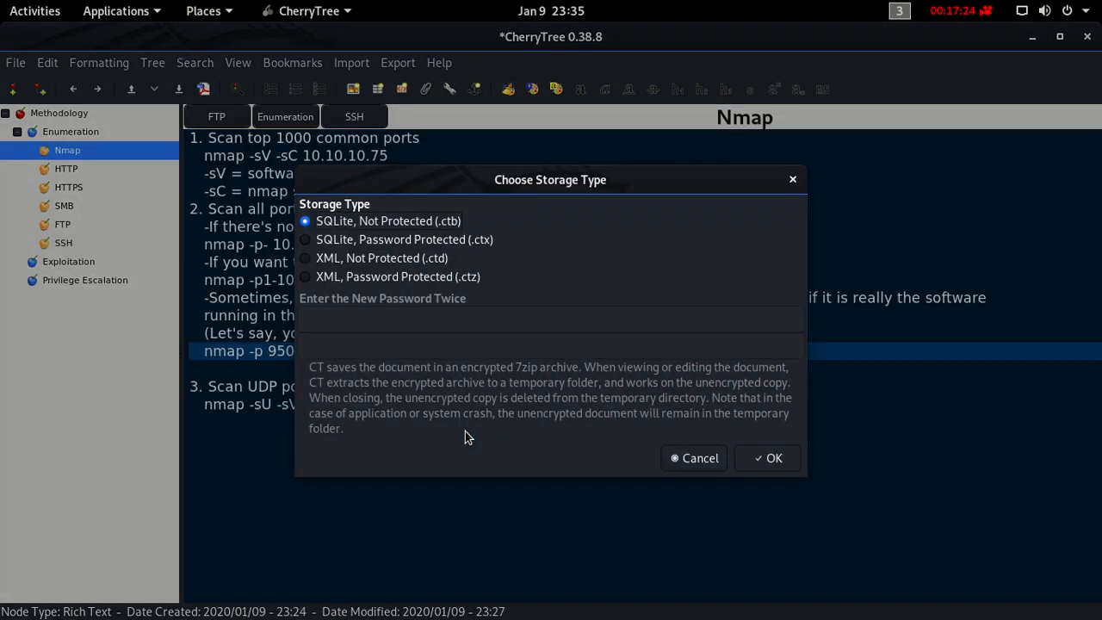
pyautogui.click(772, 462)
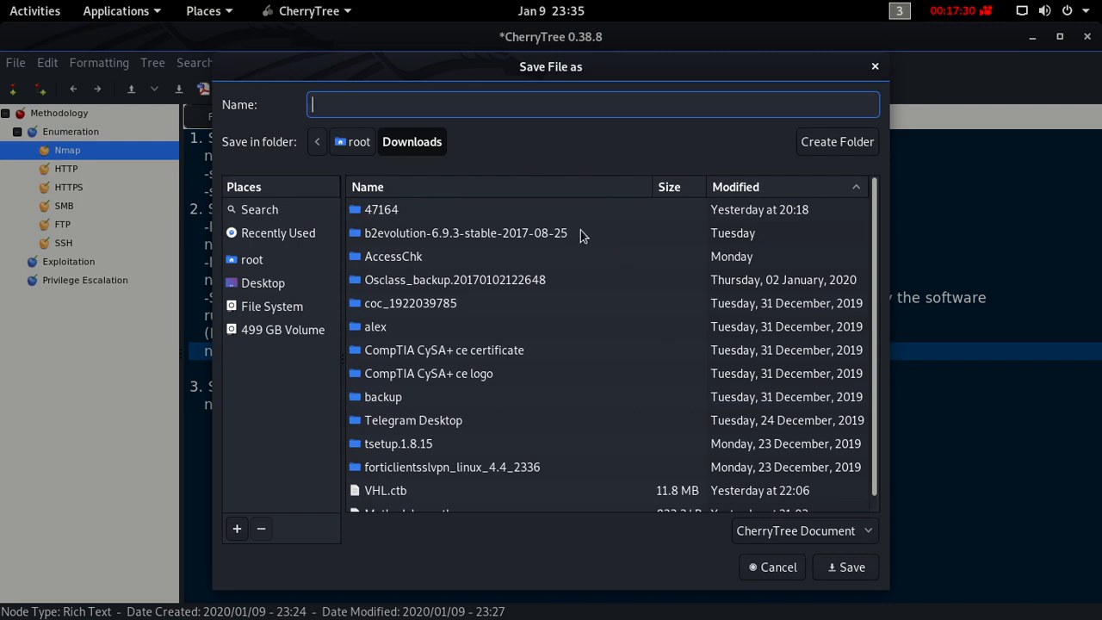
pyautogui.click(359, 140)
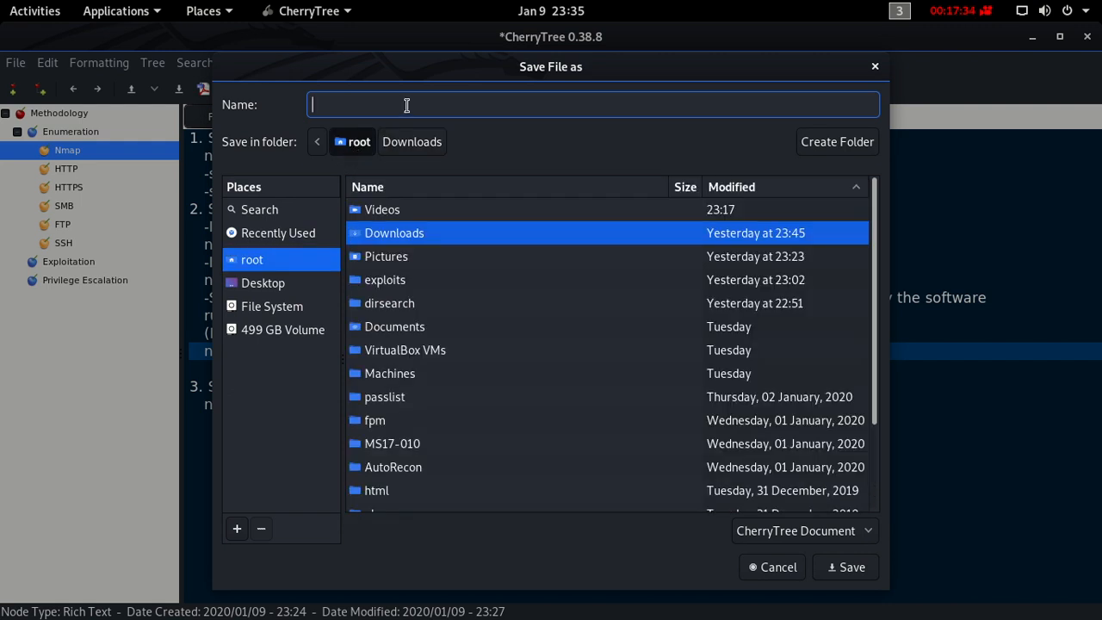
pyautogui.write('Method')
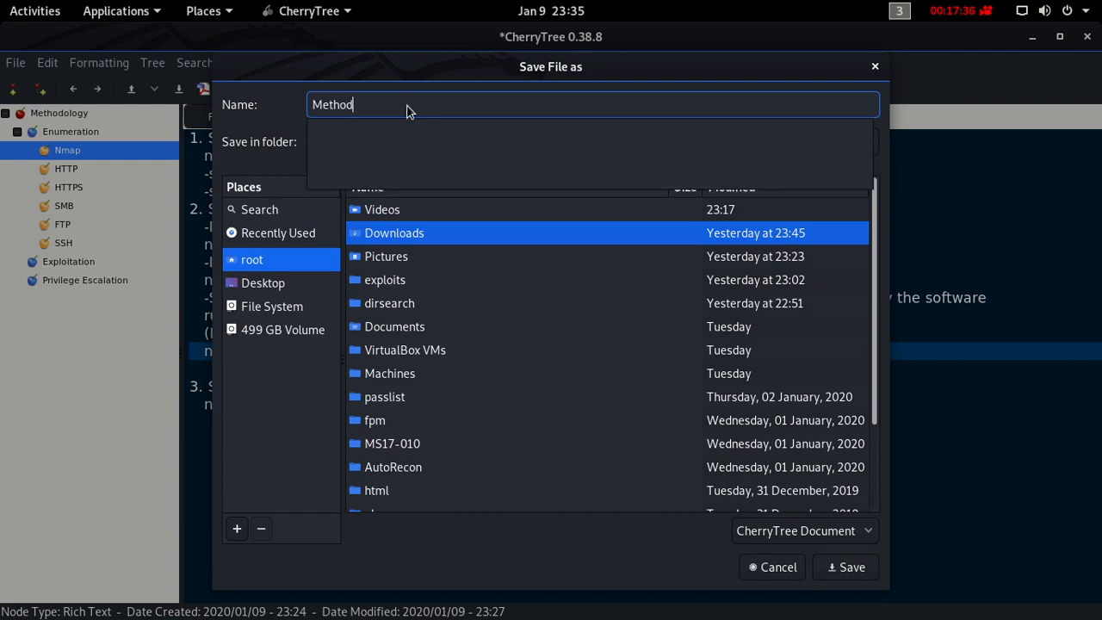
pyautogui.write('ology')
pyautogui.press('Return')
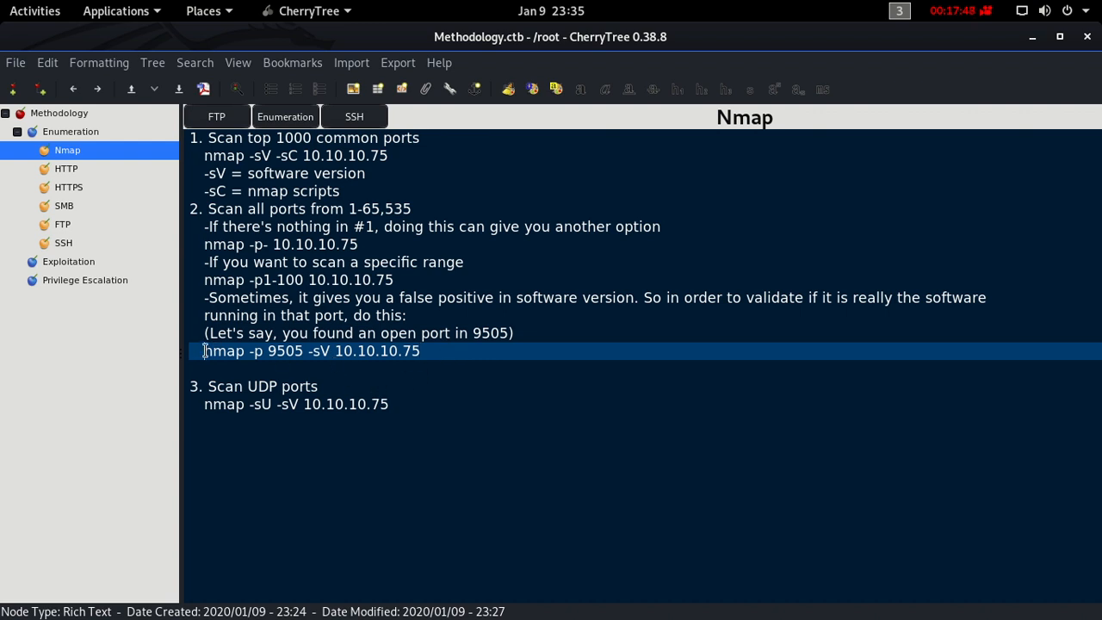
# - Add the -sV option to the all-ports command so it reads "nmap -p- -sV 10.10.10.75"
pyautogui.moveTo(204, 351); pyautogui.dragTo(422, 349)
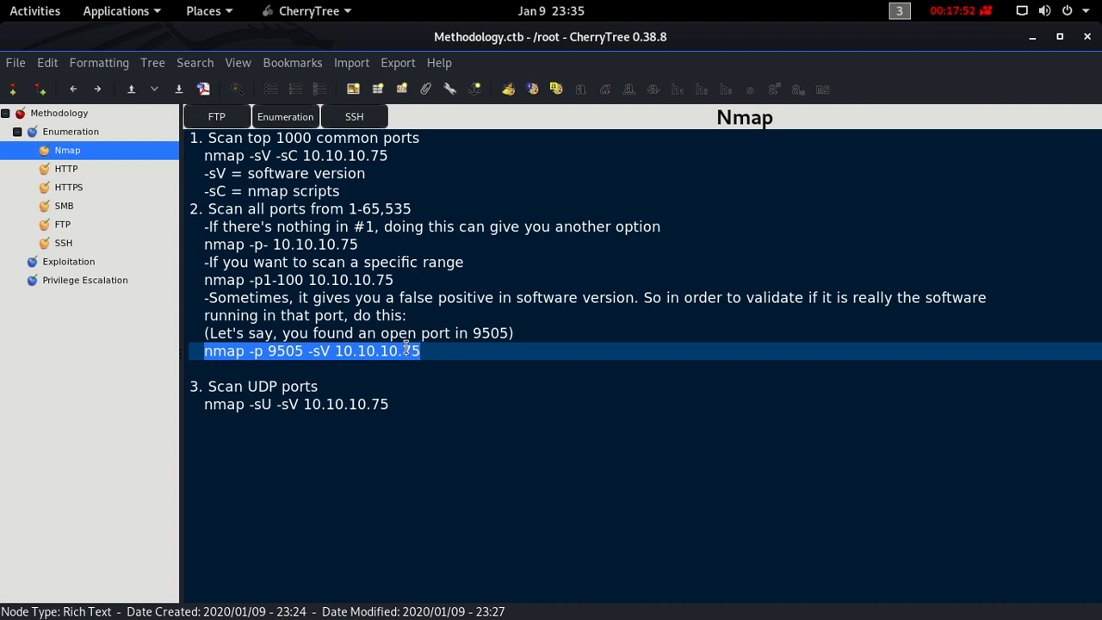
pyautogui.click(274, 244)
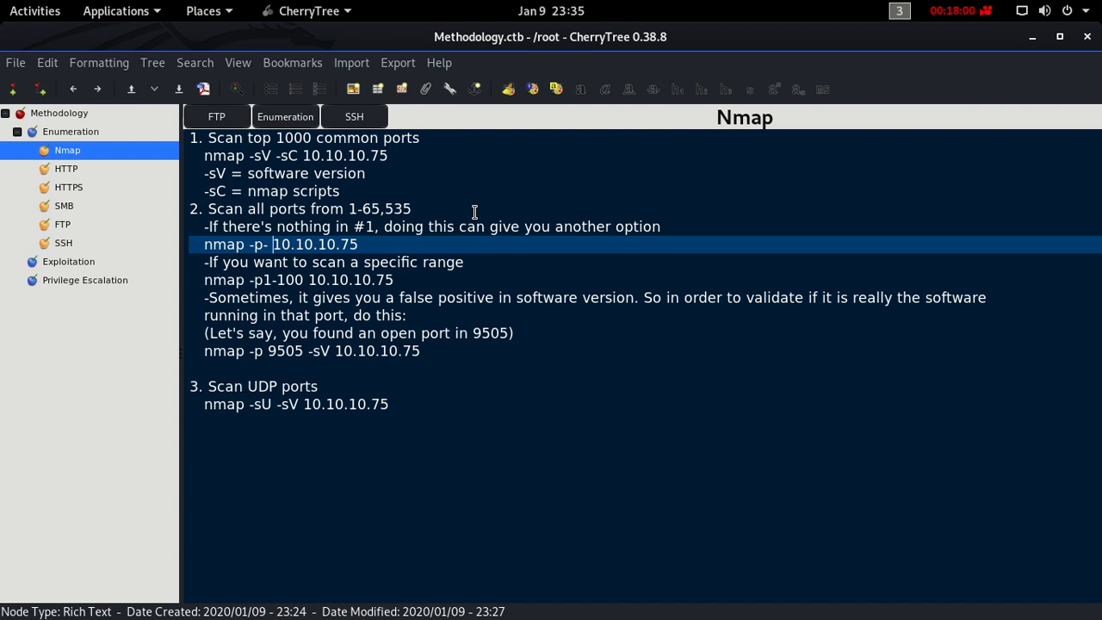
pyautogui.write('-sV')
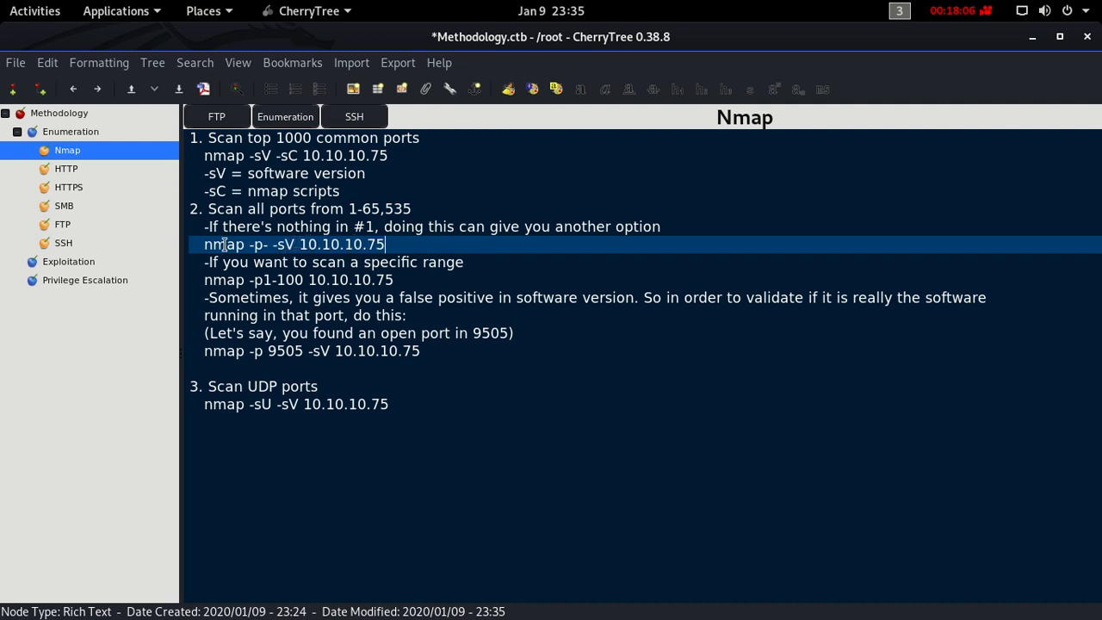
pyautogui.moveTo(204, 245); pyautogui.dragTo(383, 244)
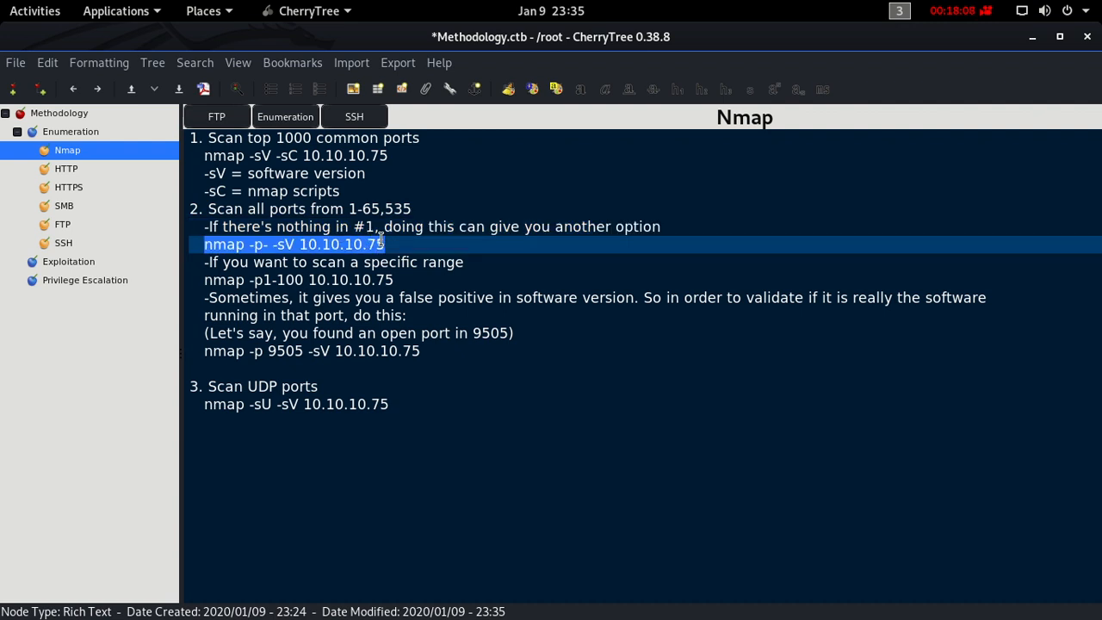
pyautogui.click(285, 244)
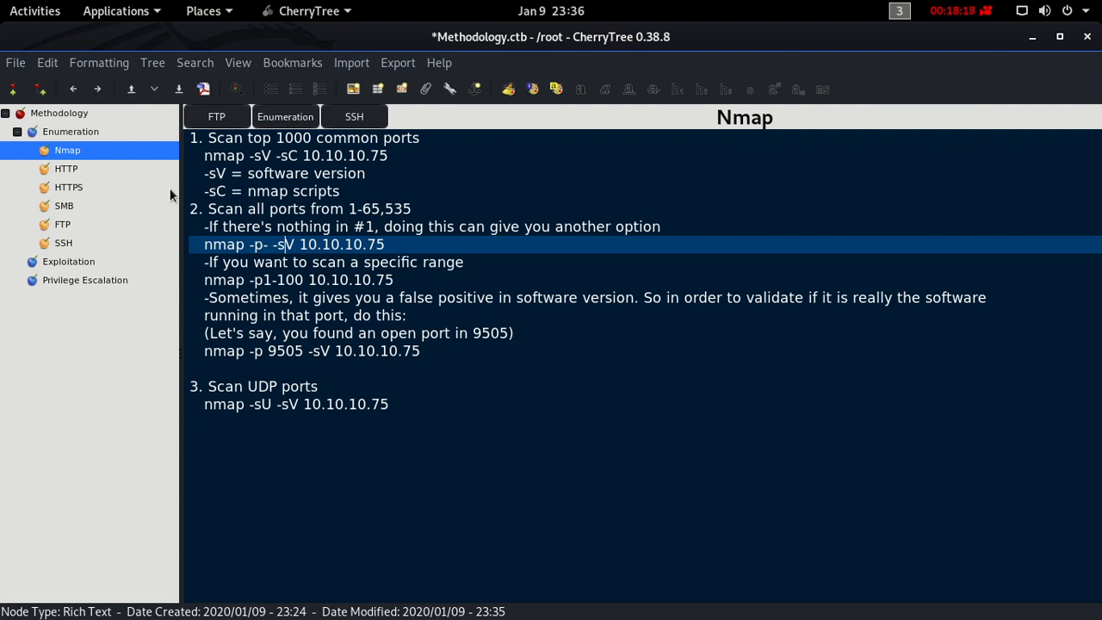
# - Open the HTTP subnode and enter the heading "If HTTP is open:" followed by a new line
pyautogui.click(96, 170)
pyautogui.write('If ')
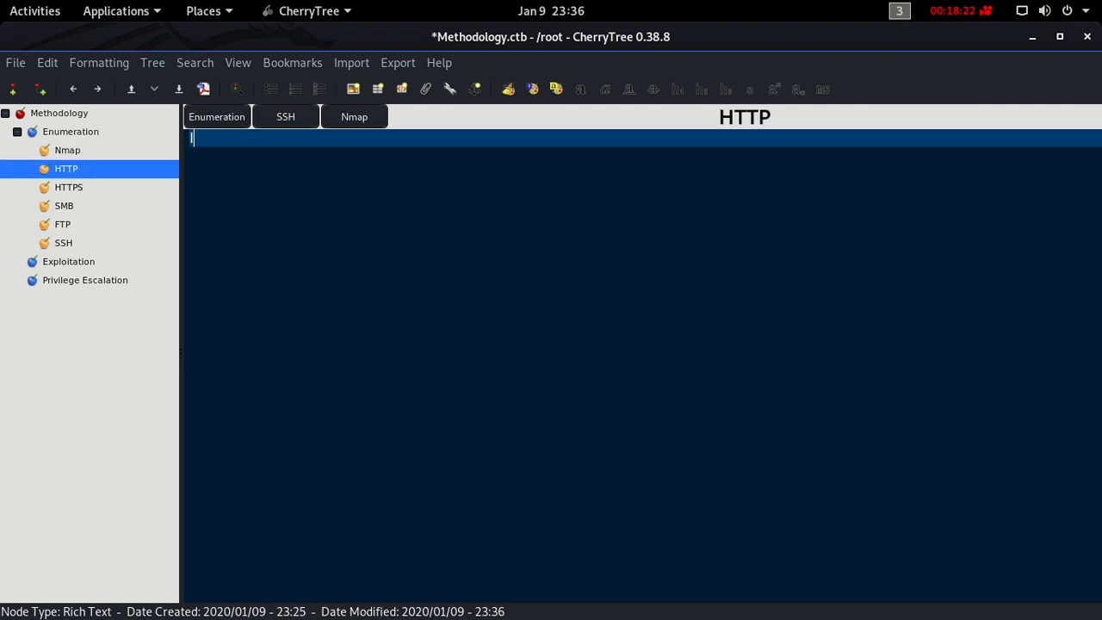
pyautogui.write('HTTP is open')
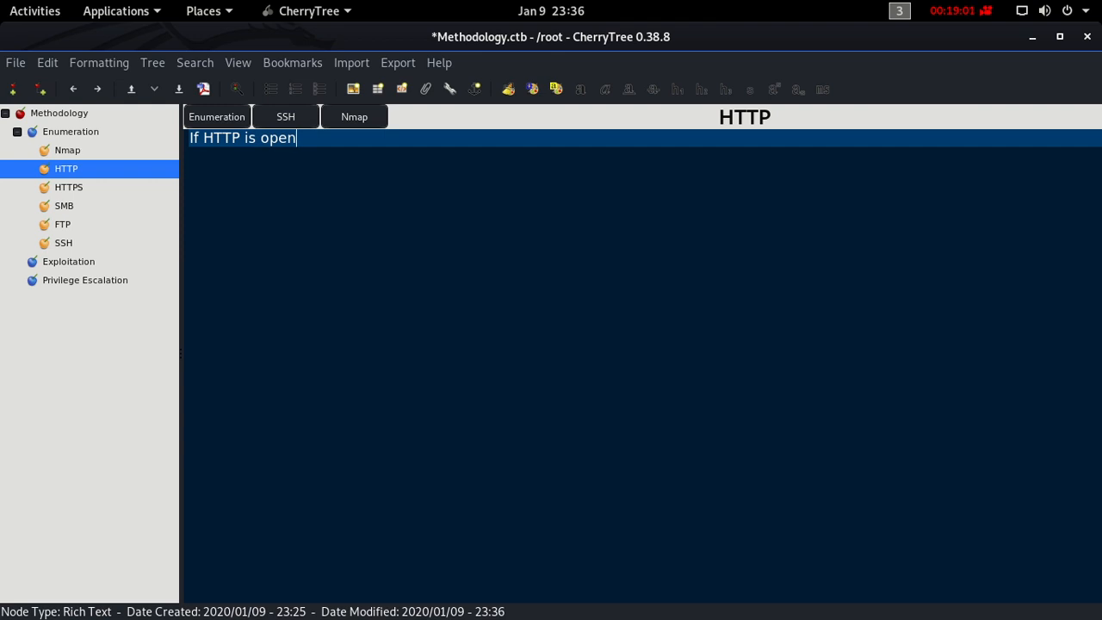
pyautogui.write(':')
pyautogui.press('Return')
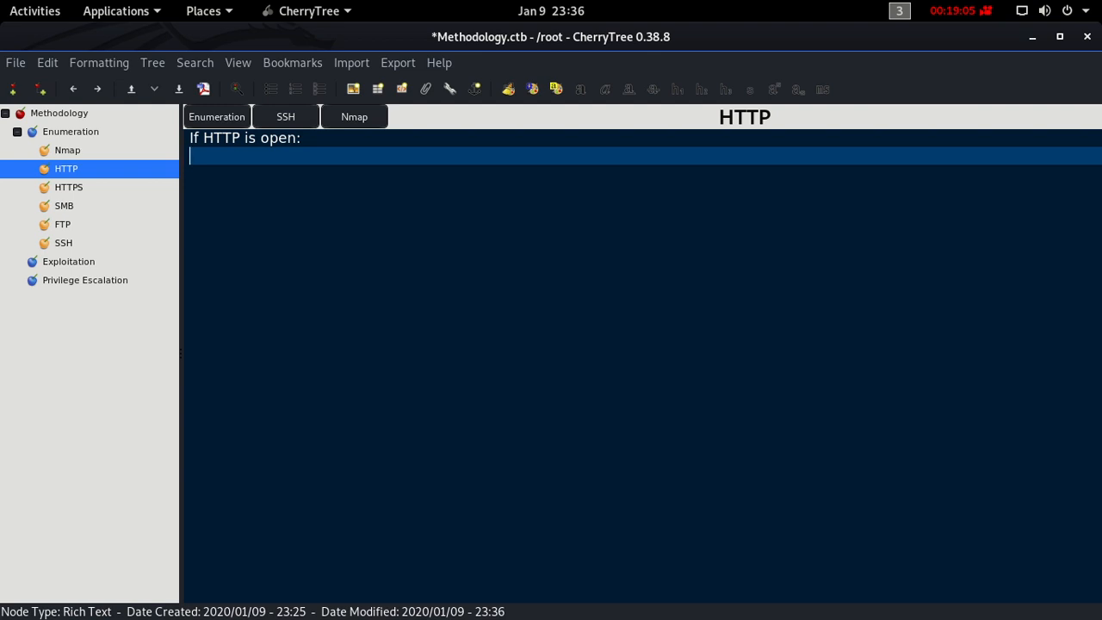
# - Add the numbered step "1. Browse the website" one blank line below the HTTP heading
pyautogui.press('Return')
pyautogui.write('1.')
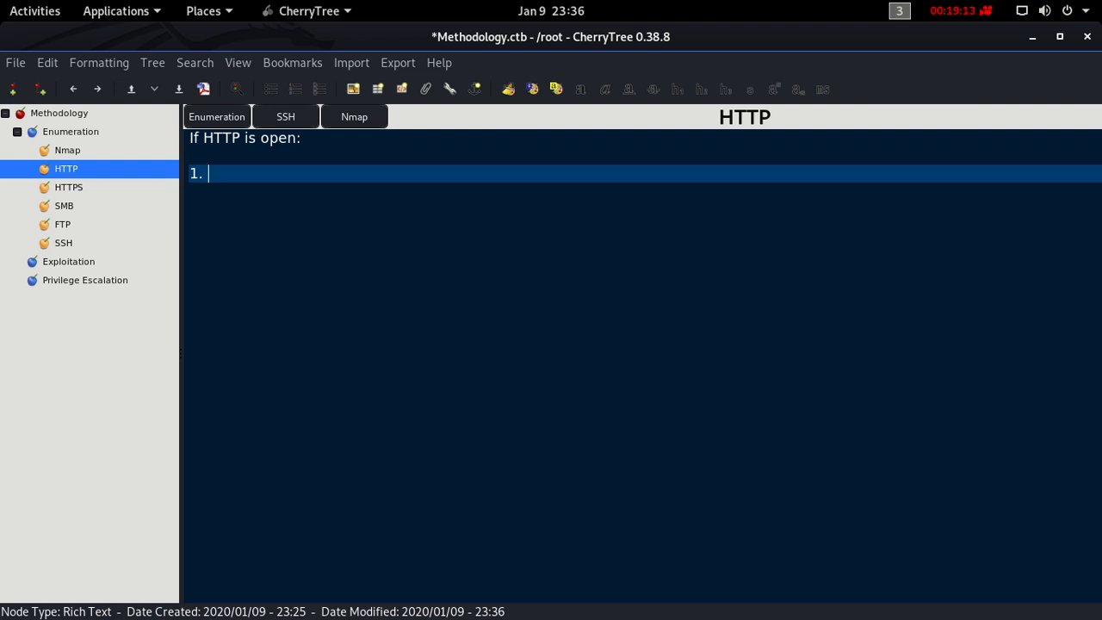
pyautogui.write('Browse the website')
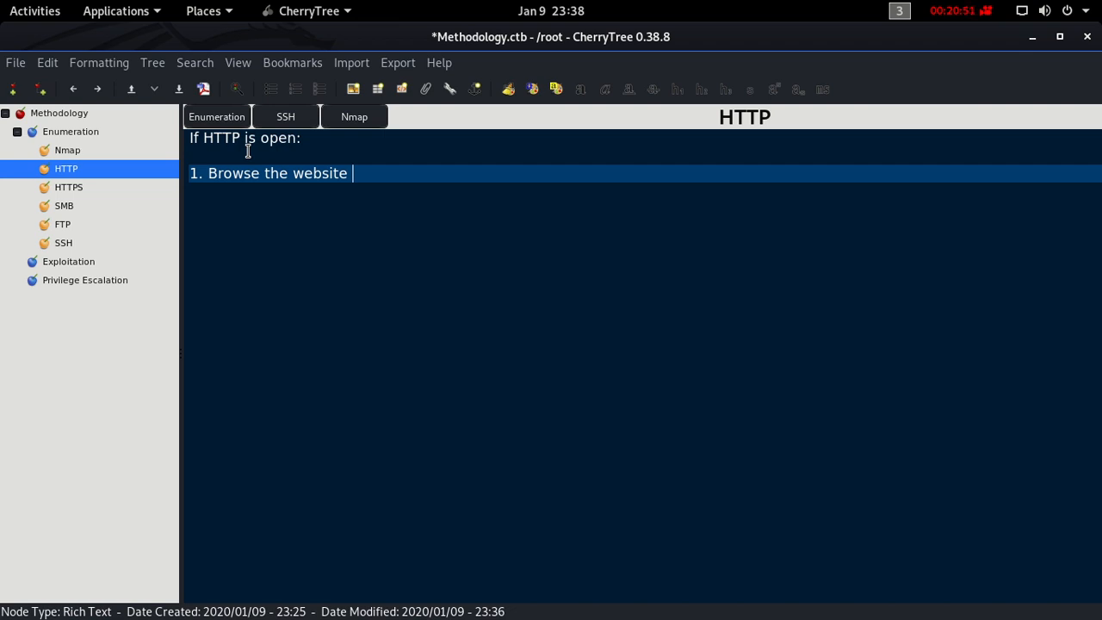
pyautogui.press('Return')
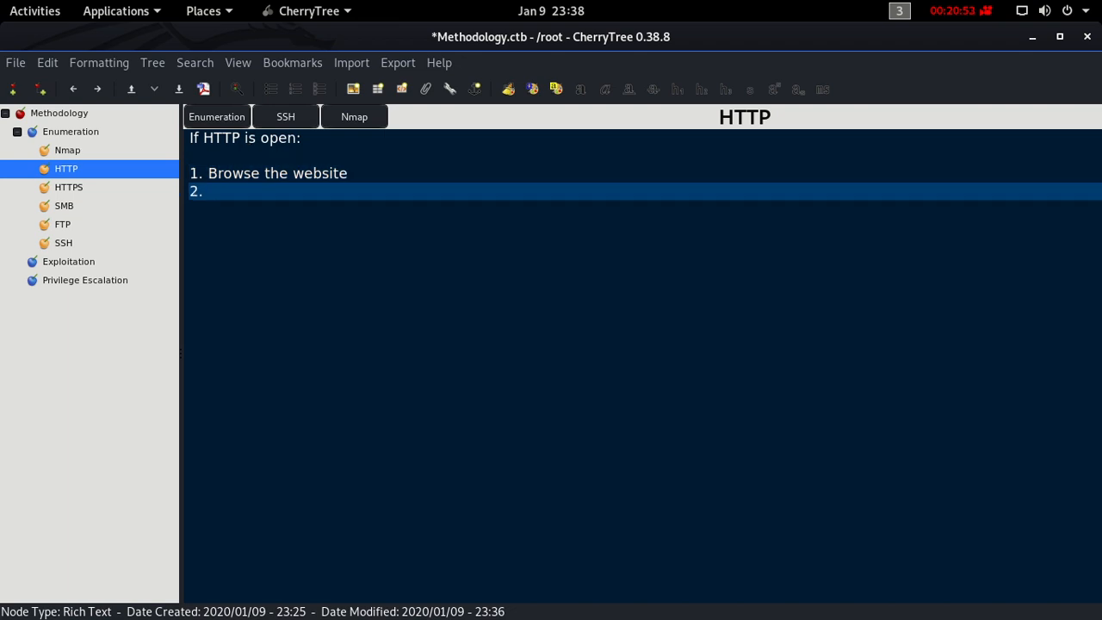
# - Enter "Check for robots.txt" as numbered step 2 of the HTTP list
pyautogui.write('robots')
pyautogui.press('BackSpace')
pyautogui.press('BackSpace')
pyautogui.press('BackSpace')
pyautogui.press('BackSpace')
pyautogui.press('BackSpace')
pyautogui.press('BackSpace')
pyautogui.write('Check for robots.txt')
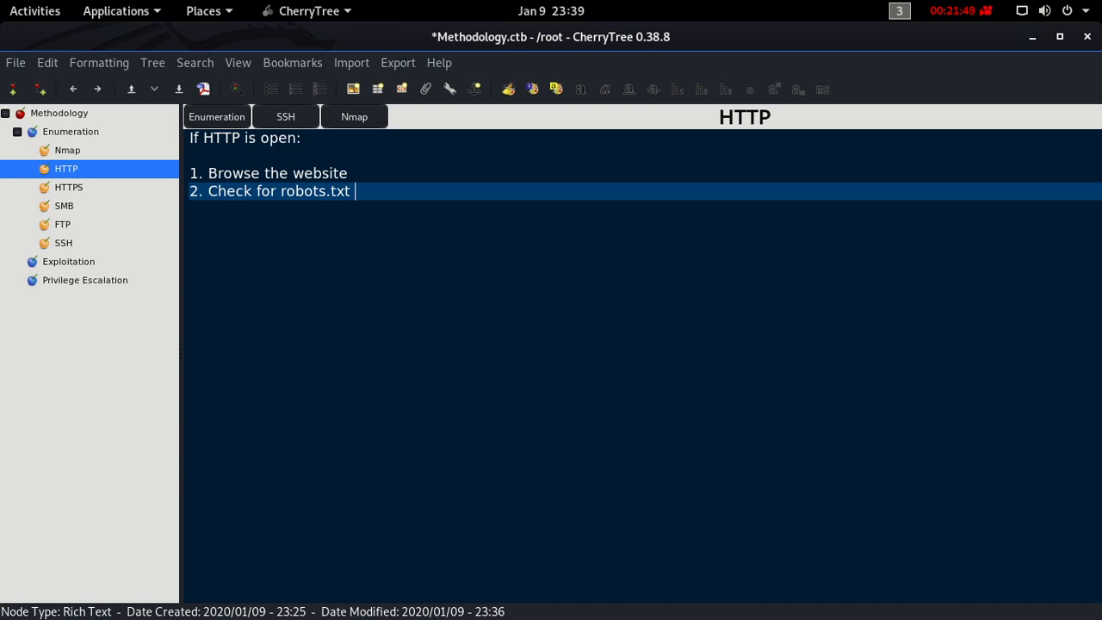
pyautogui.press('Return')
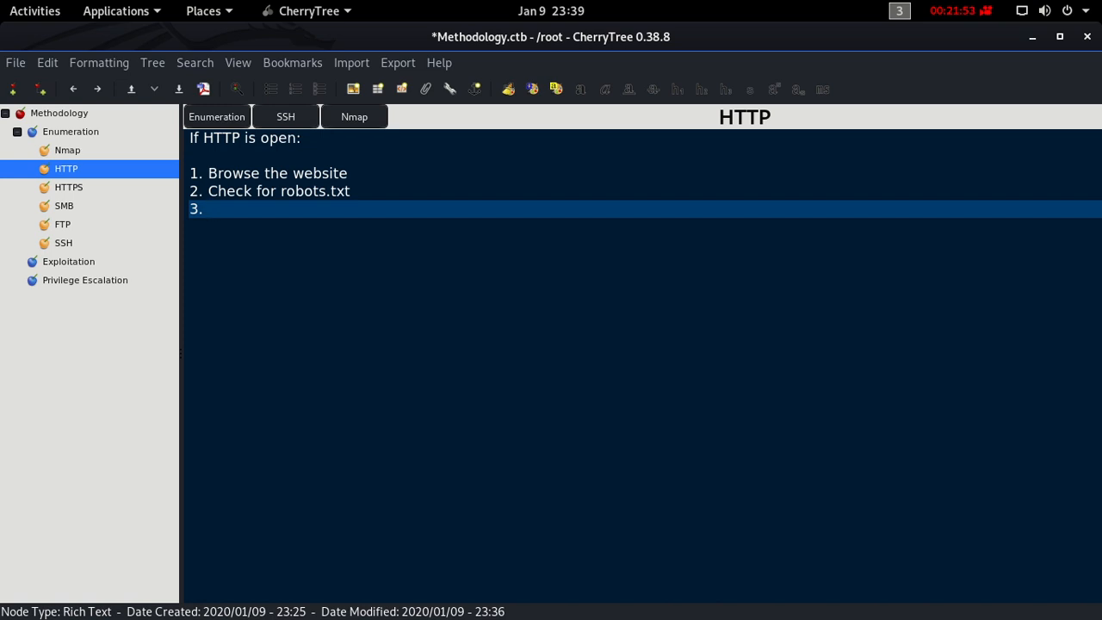
# - Enter "Check for directories:" as numbered step 3 and start an indented line below it
pyautogui.write('Directori')
pyautogui.write('es')
pyautogui.press('Left')
pyautogui.press('Left')
pyautogui.press('Left')
pyautogui.press('Left')
pyautogui.press('Left')
pyautogui.press('Left')
pyautogui.press('Left')
pyautogui.press('Left')
pyautogui.press('Left')
pyautogui.press('BackSpace')
pyautogui.press('BackSpace')
pyautogui.write('Check for')
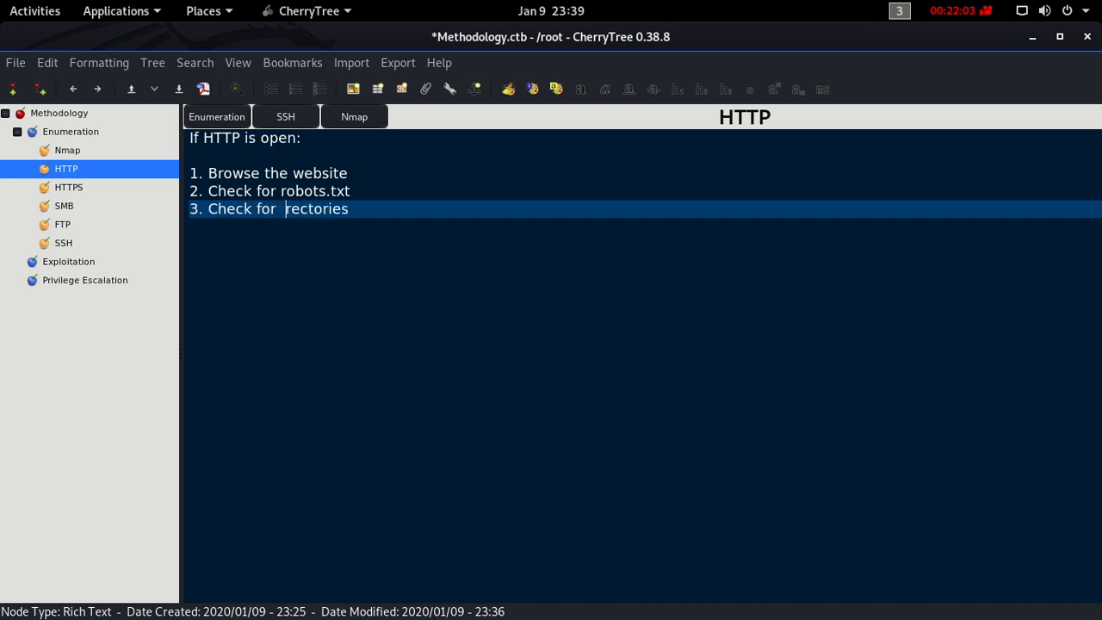
pyautogui.write('  di')
pyautogui.press('Right')
pyautogui.press('Right')
pyautogui.press('Right')
pyautogui.press('Right')
pyautogui.press('Right')
pyautogui.press('Right')
pyautogui.press('Right')
pyautogui.press('Right')
pyautogui.press('Right')
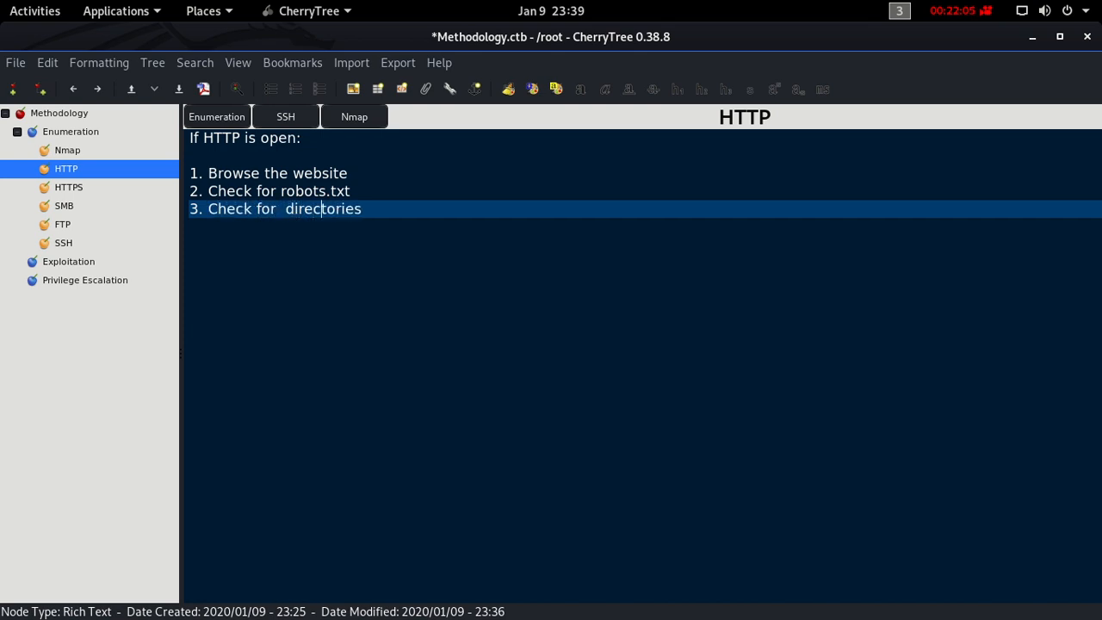
pyautogui.write(':')
pyautogui.press('Return')
pyautogui.press('Tab')
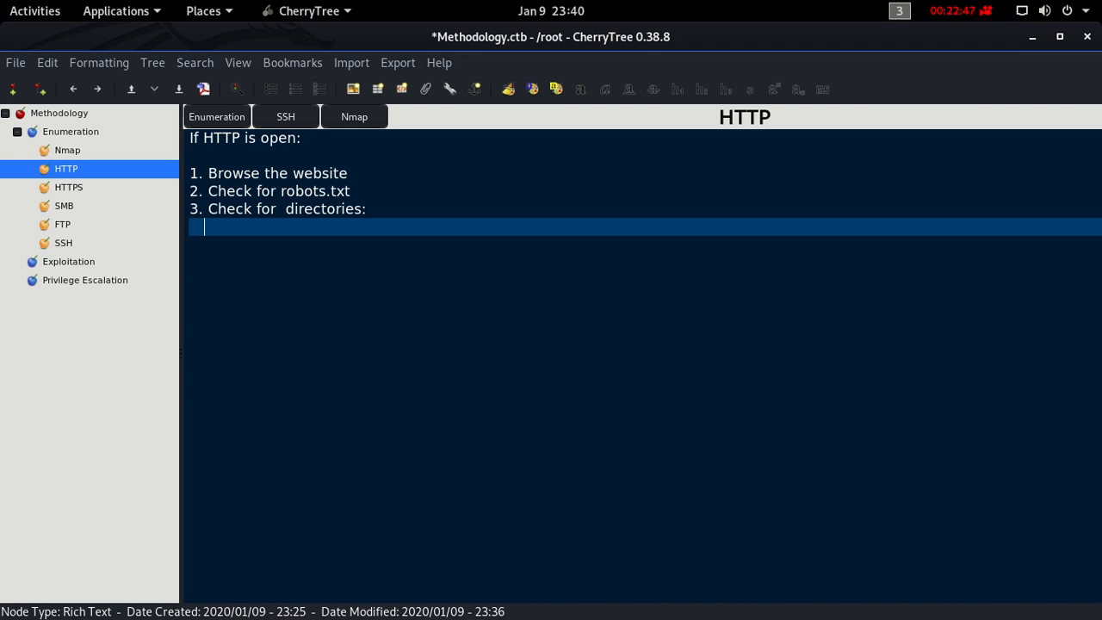
# - List "-dirsearch" and "-gobuster" on separate indented lines under the directories step
pyautogui.write('-dirsearch')
pyautogui.press('Return')
pyautogui.write('-')
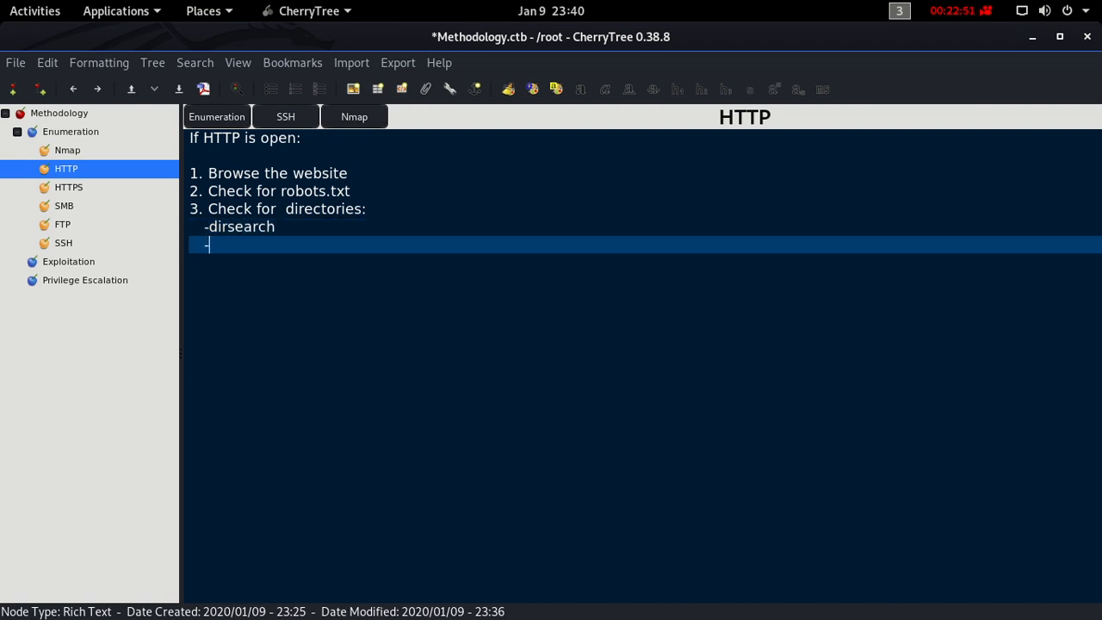
pyautogui.write('gobuster')
pyautogui.press('Up')
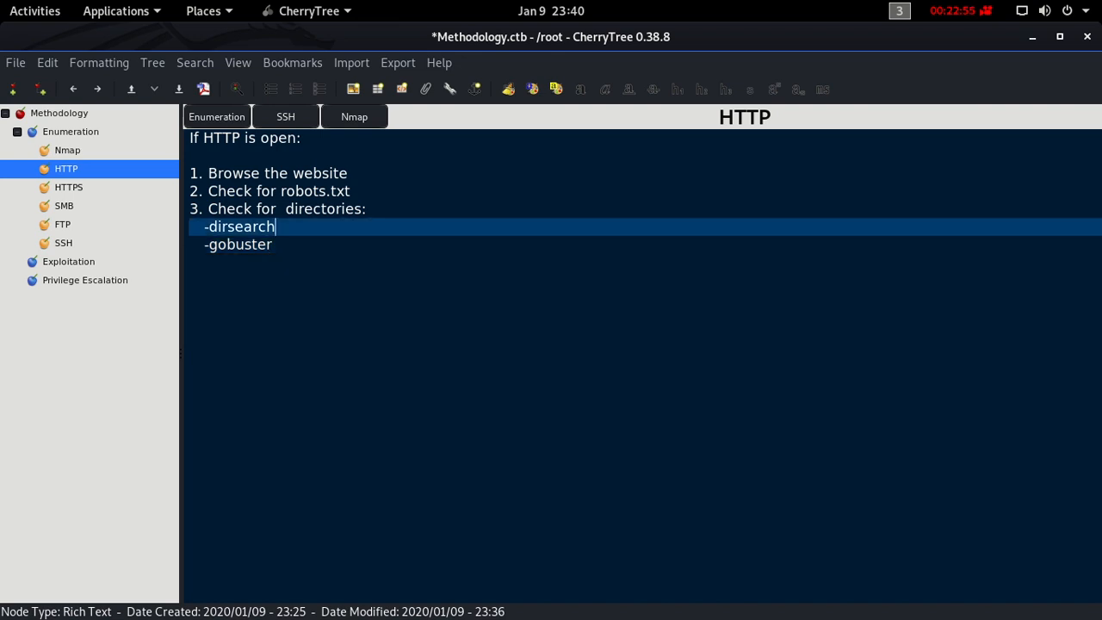
pyautogui.press('Return')
pyautogui.press('BackSpace')
pyautogui.press('BackSpace')
pyautogui.press('BackSpace')
pyautogui.press('BackSpace')
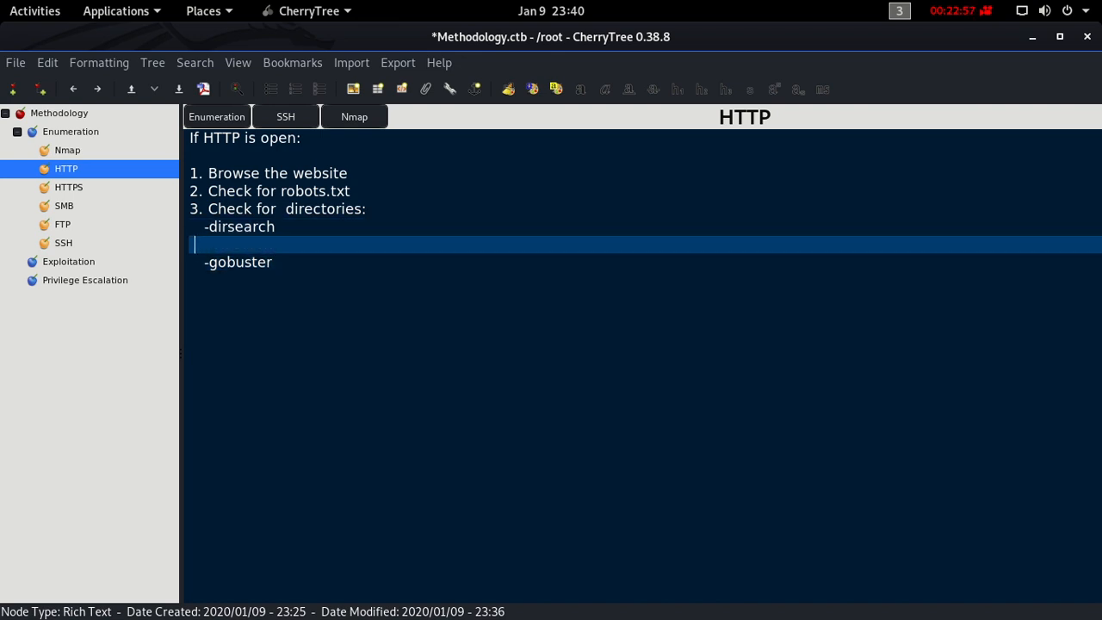
pyautogui.press('Down')
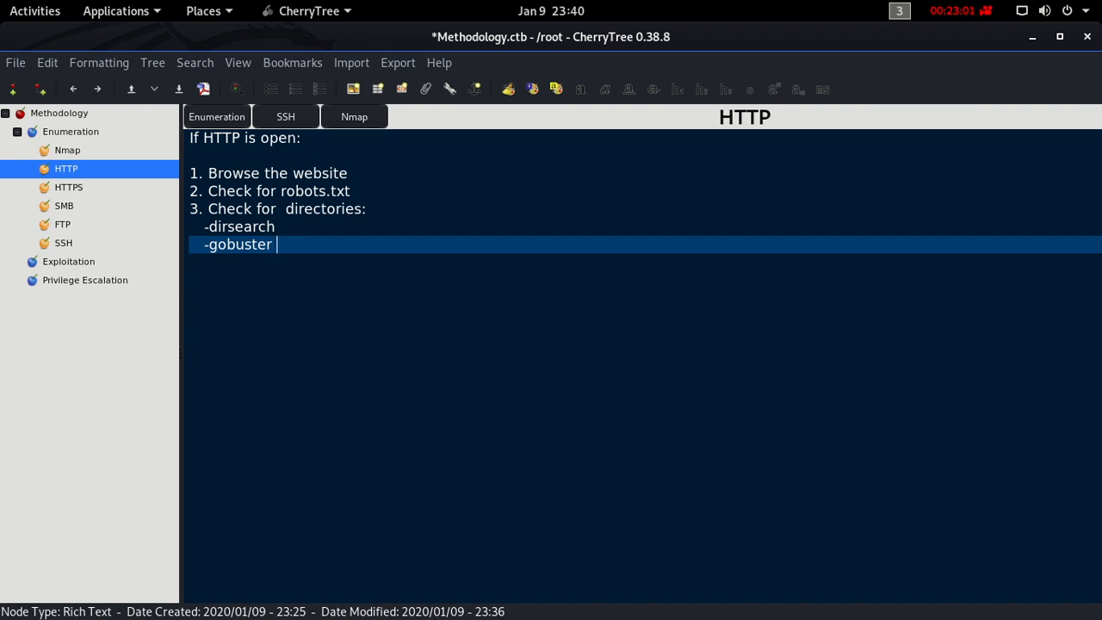
# - Insert the command "python3 dirsearch.py" on a new indented line between -dirsearch and -gobuster
pyautogui.press('Up')
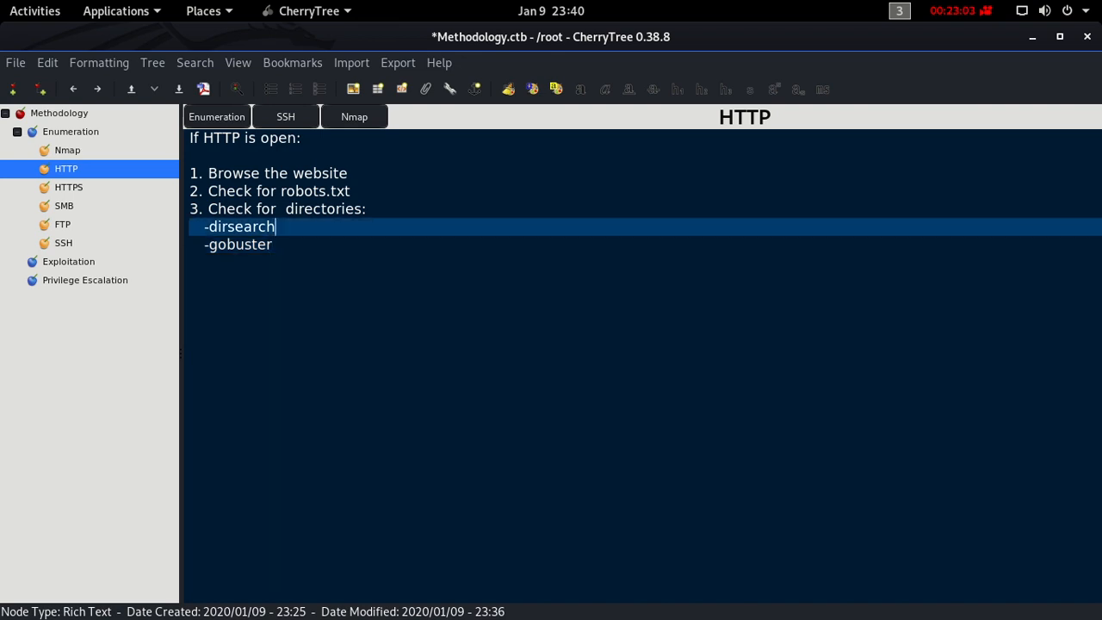
pyautogui.press('Return')
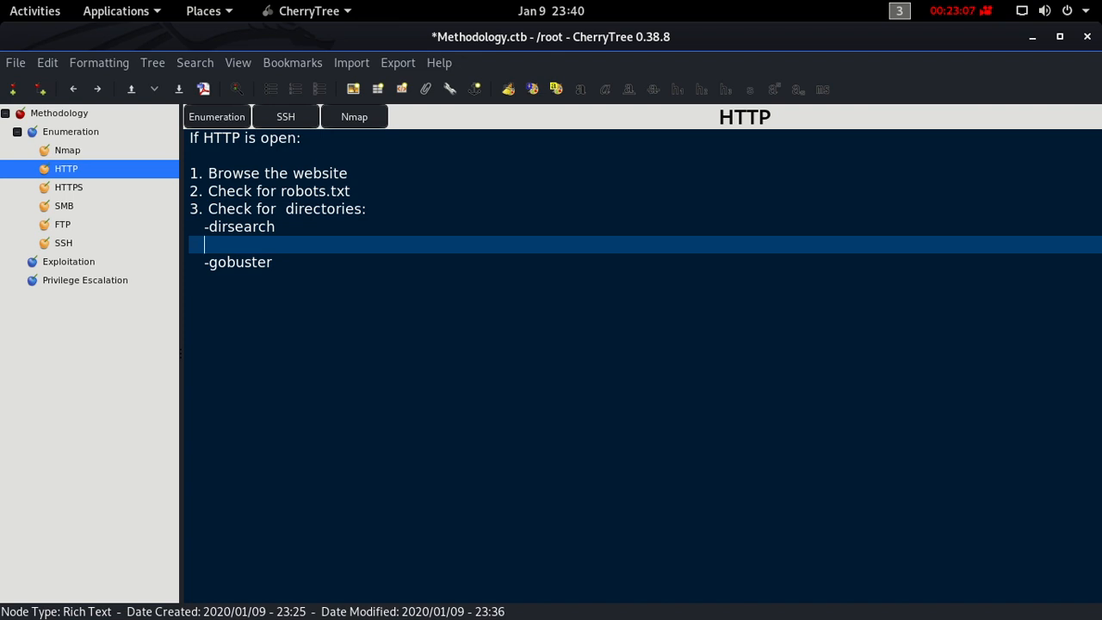
pyautogui.write('python3 dirsearch.py')
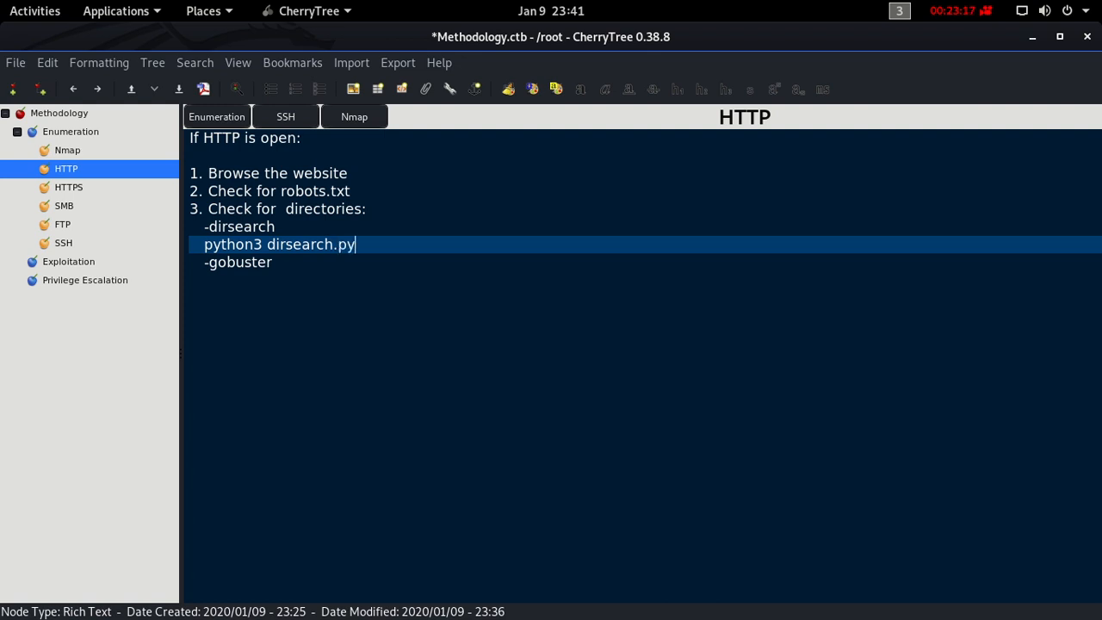
# - Insert the note "git clone the dirsearch in its git repo" above the python3 dirsearch.py command
pyautogui.press('Up')
pyautogui.press('Return')
pyautogui.write('git ')
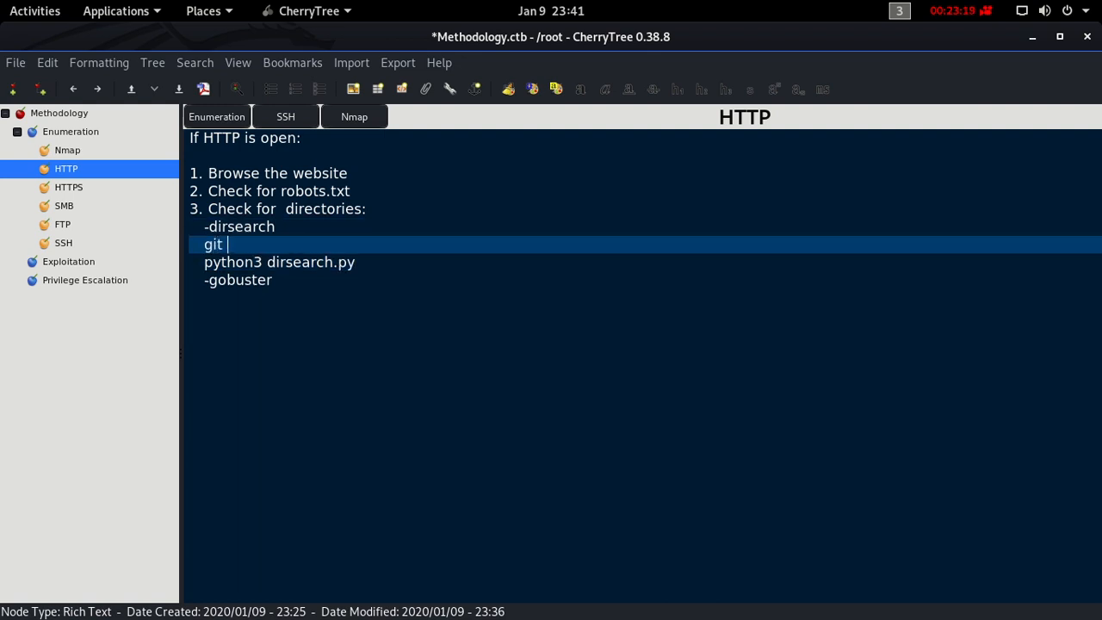
pyautogui.write('clone the dirs')
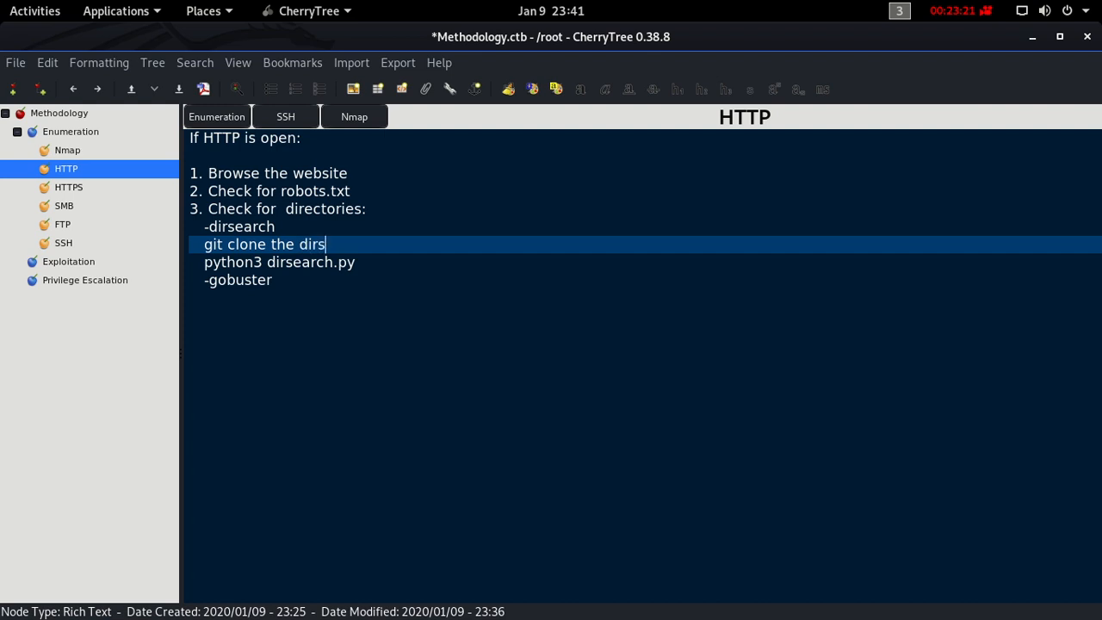
pyautogui.write('earch in its git ')
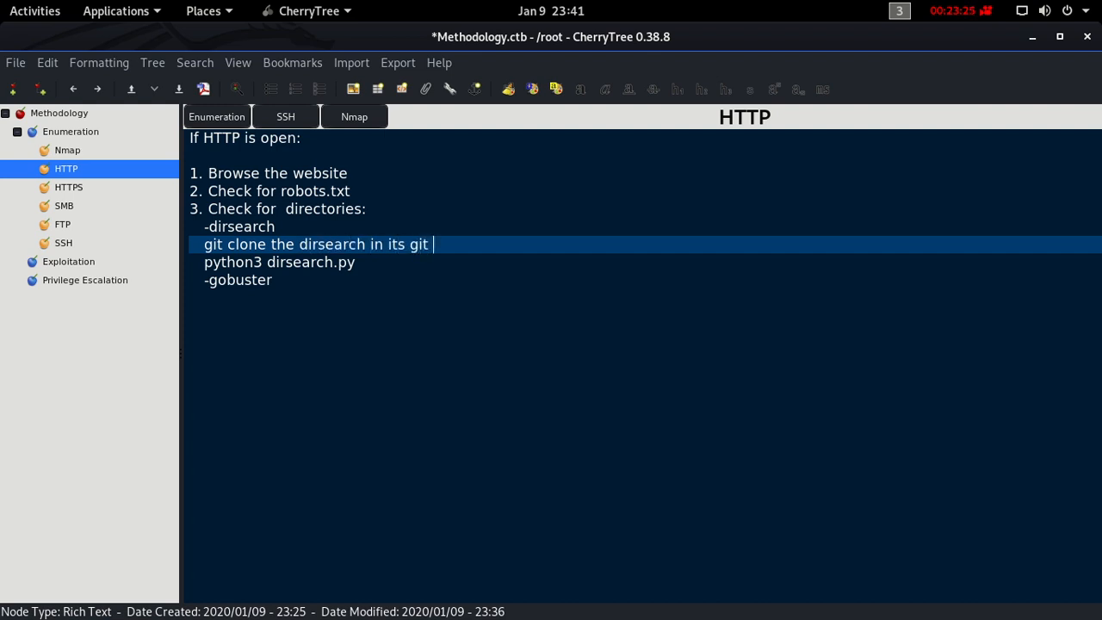
pyautogui.write('repo')
pyautogui.press('Down')
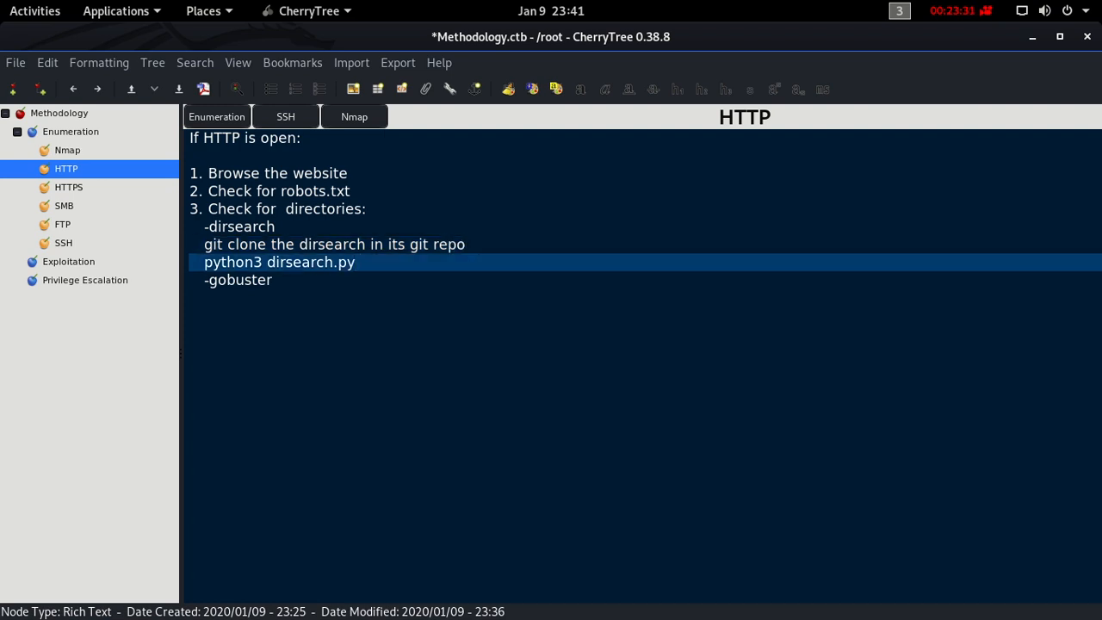
pyautogui.write('-u ')
pyautogui.write('http')
pyautogui.write('://10.10.1')
pyautogui.write('0.10.75')
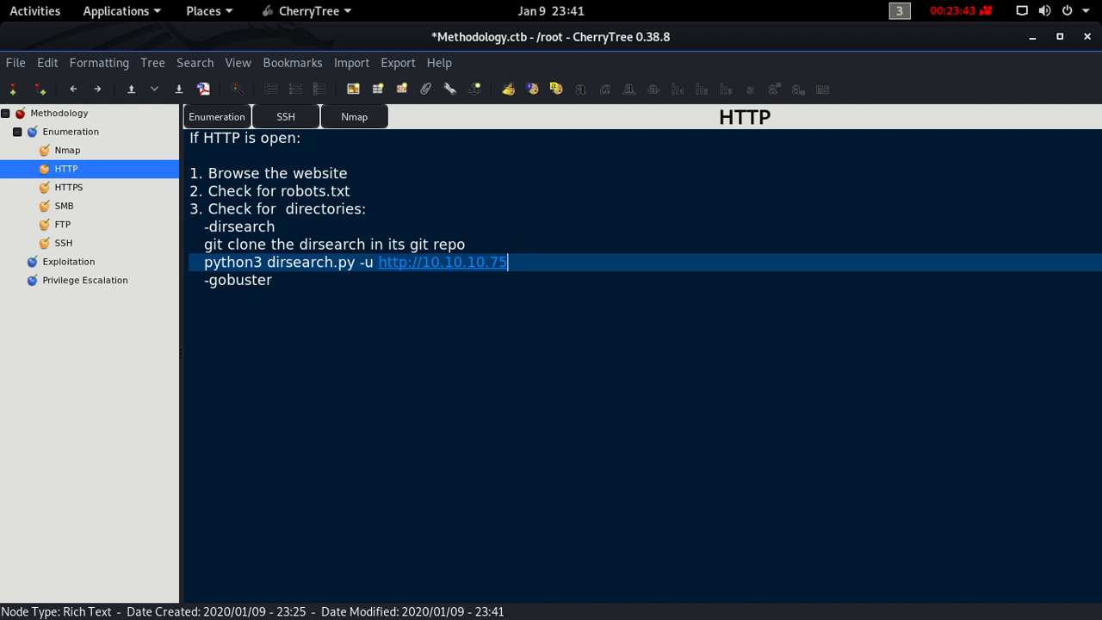
pyautogui.press('Left')
pyautogui.press('Left')
pyautogui.press('Left')
pyautogui.press('Left')
pyautogui.press('Left')
pyautogui.press('Left')
pyautogui.press('Left')
pyautogui.press('Left')
pyautogui.press('Left')
pyautogui.press('Left')
pyautogui.press('Left')
pyautogui.press('Left')
pyautogui.press('BackSpace')
pyautogui.press('BackSpace')
pyautogui.press('BackSpace')
pyautogui.press('BackSpace')
pyautogui.press('BackSpace')
pyautogui.press('BackSpace')
pyautogui.press('BackSpace')
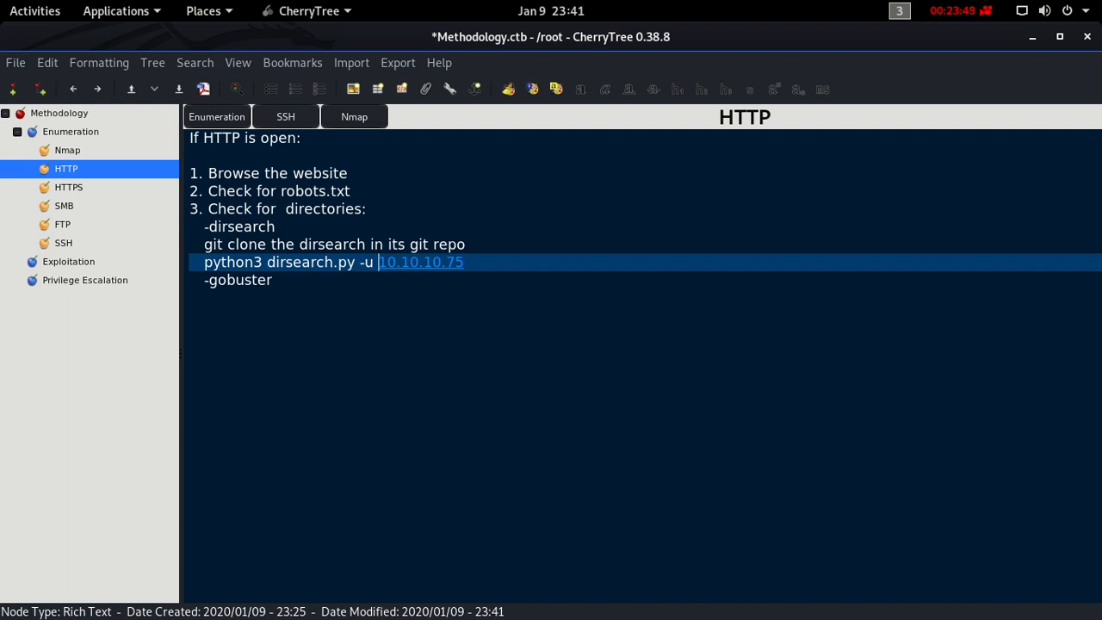
# - Append the extensions option "-e html,php,asp,aspx,txt,sh" to the end of the dirsearch.py command
pyautogui.press('Right')
pyautogui.press('Right')
pyautogui.press('Right')
pyautogui.press('Right')
pyautogui.press('Right')
pyautogui.press('Right')
pyautogui.press('Right')
pyautogui.press('Right')
pyautogui.press('Right')
pyautogui.press('Right')
pyautogui.press('Right')
pyautogui.write('-e html,php,')
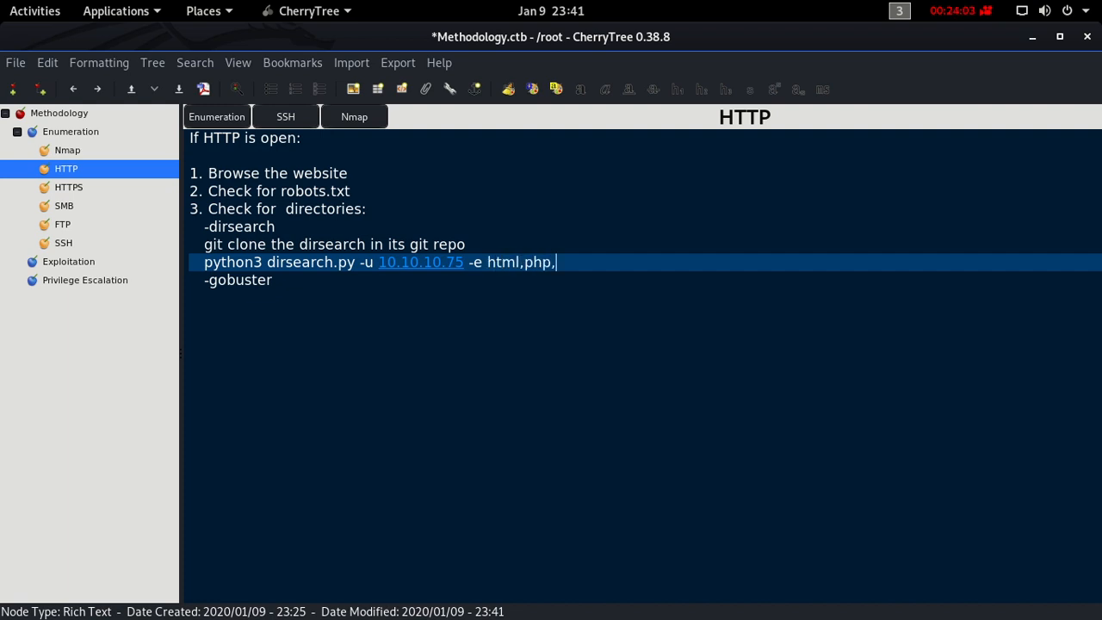
pyautogui.write('asp,aspx,txt')
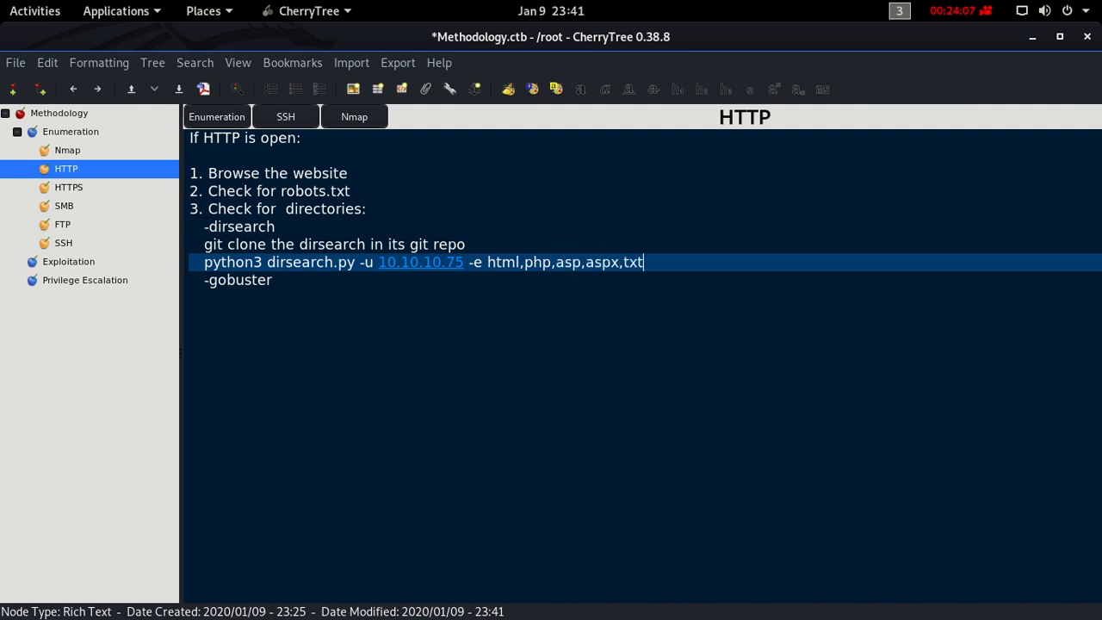
pyautogui.write(',sh')
pyautogui.press('Down')
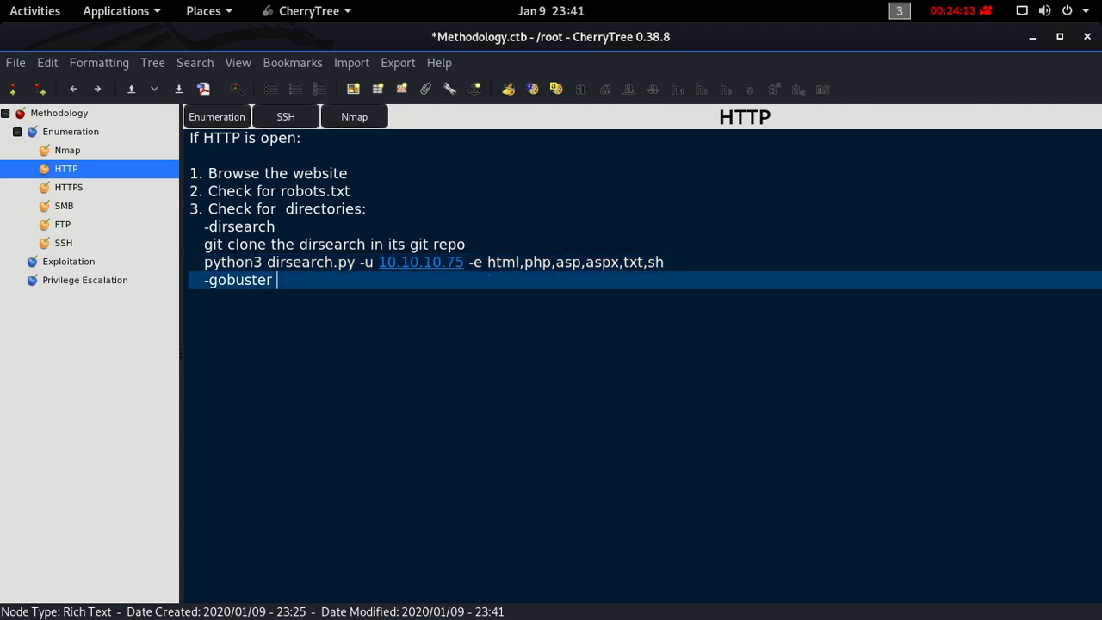
pyautogui.press('Return')
pyautogui.write('4.')
pyautogui.press('BackSpace')
pyautogui.press('BackSpace')
pyautogui.press('BackSpace')
pyautogui.press('BackSpace')
# - Add the command "apt install gobuster" on an indented line under -gobuster and start another line
pyautogui.press('Return')
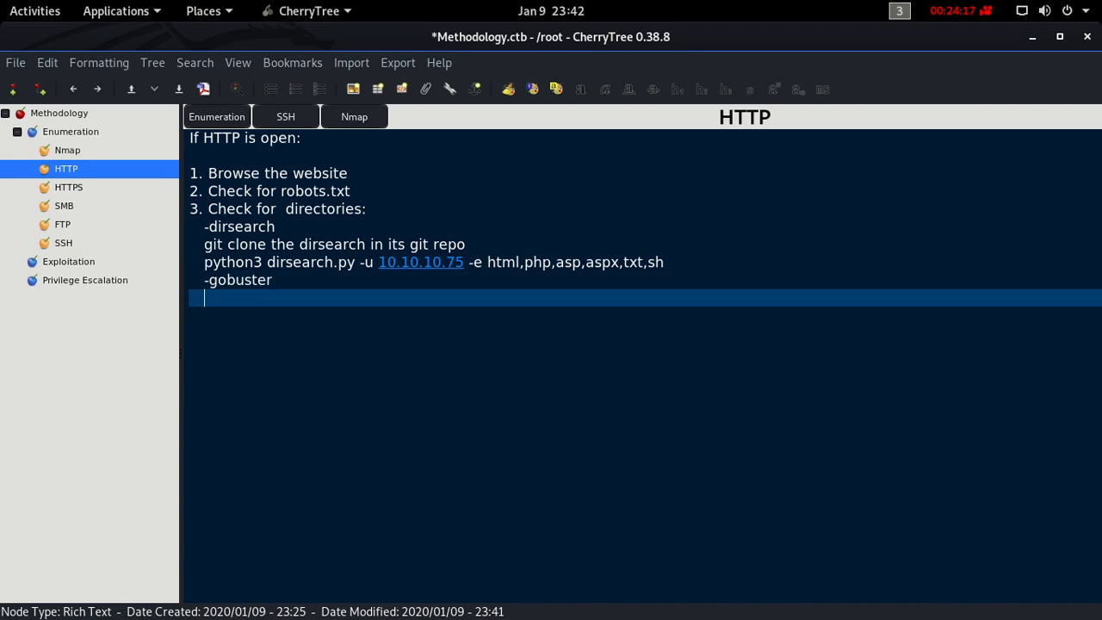
pyautogui.write('apt install g')
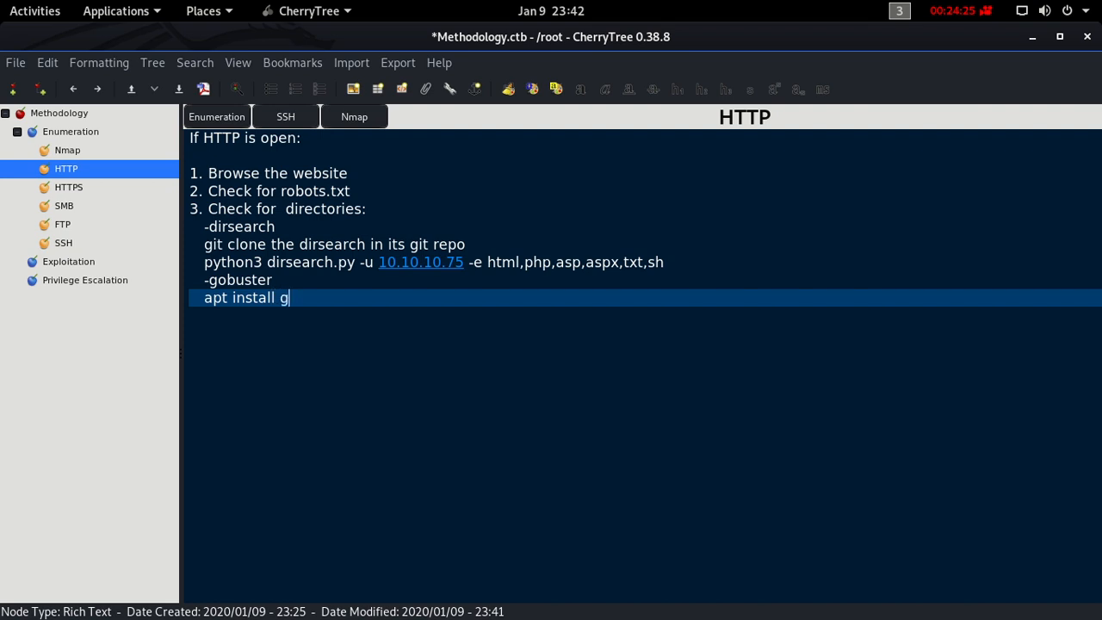
pyautogui.write('obuster')
pyautogui.press('Return')
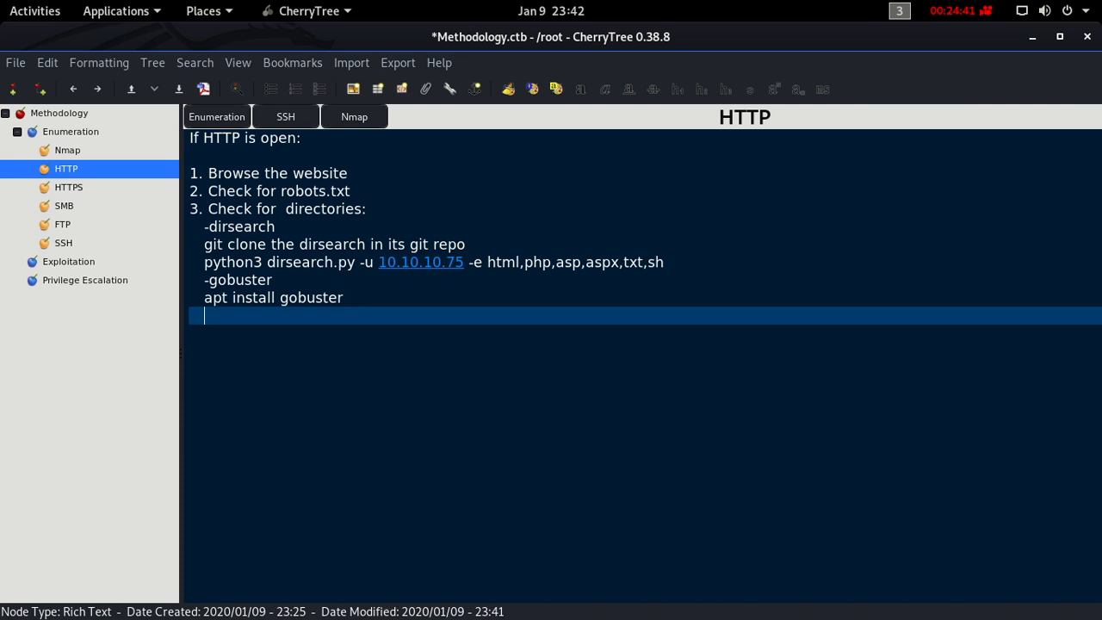
# - Insert the command "apt update" on its own indented line above "apt install gobuster"
pyautogui.press('Up')
pyautogui.press('Home')
pyautogui.press('Right')
pyautogui.press('Right')
pyautogui.press('Right')
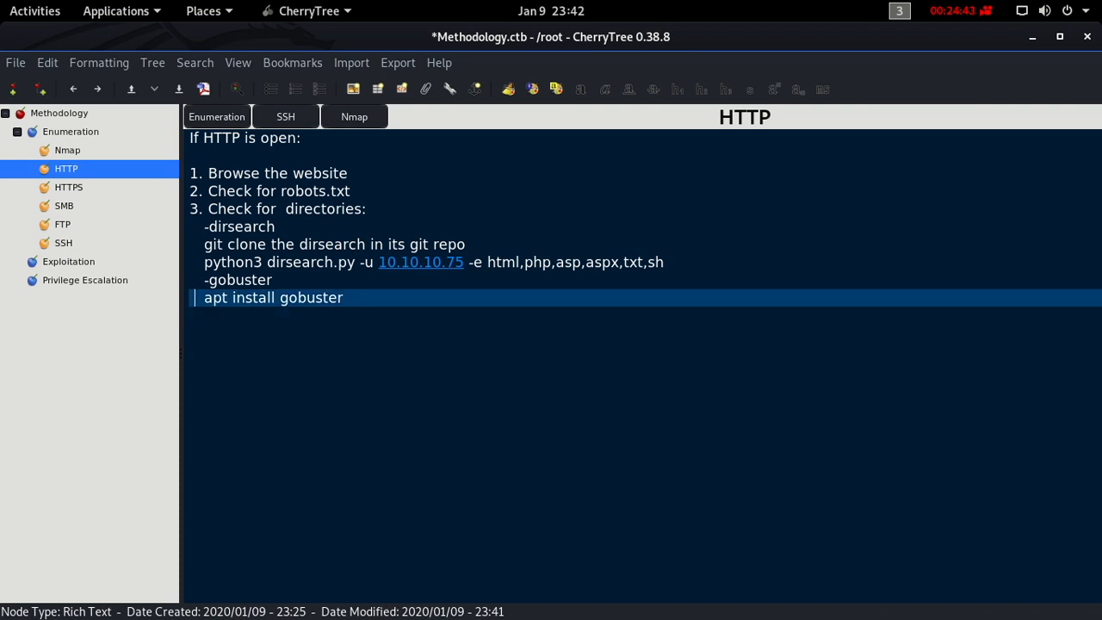
pyautogui.press('Return')
pyautogui.press('Up')
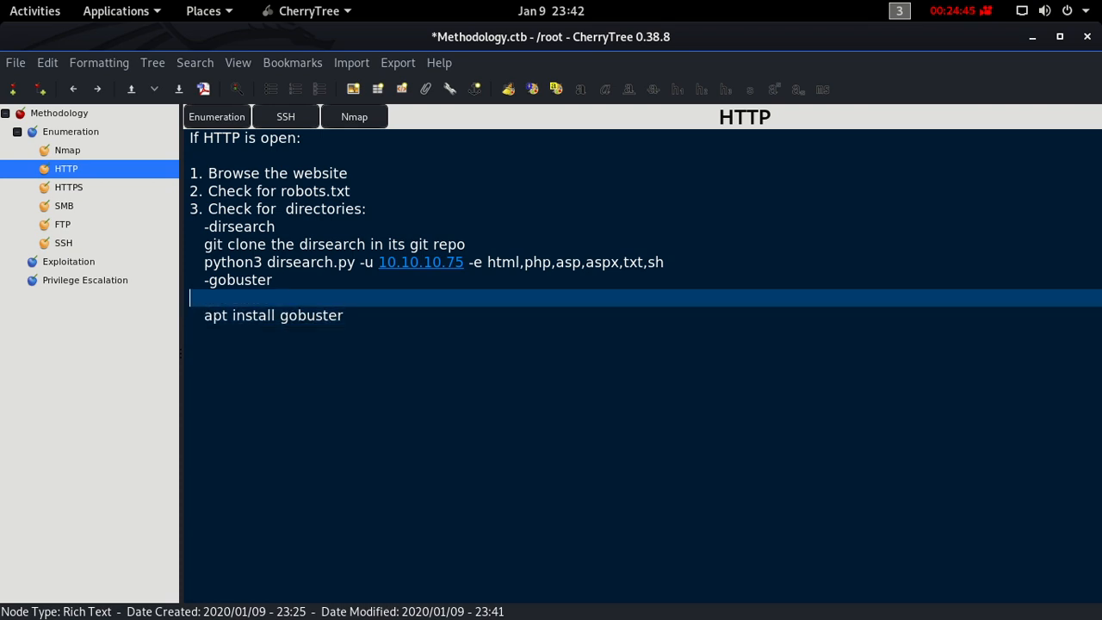
pyautogui.write('apt update')
pyautogui.press('Down')
pyautogui.press('Down')
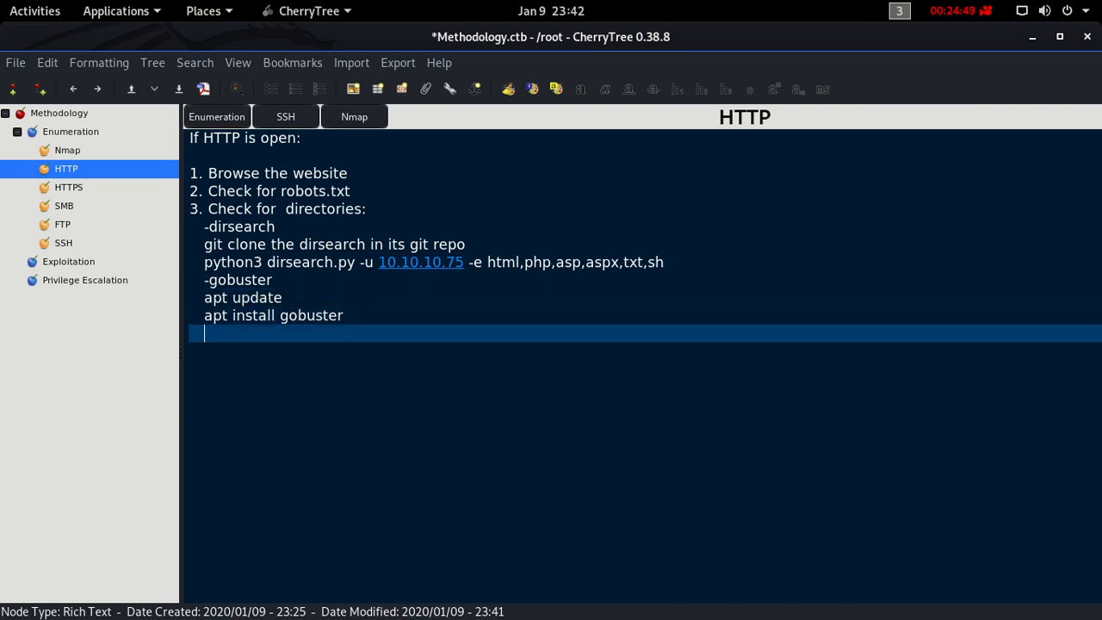
pyautogui.write('gobuster ')
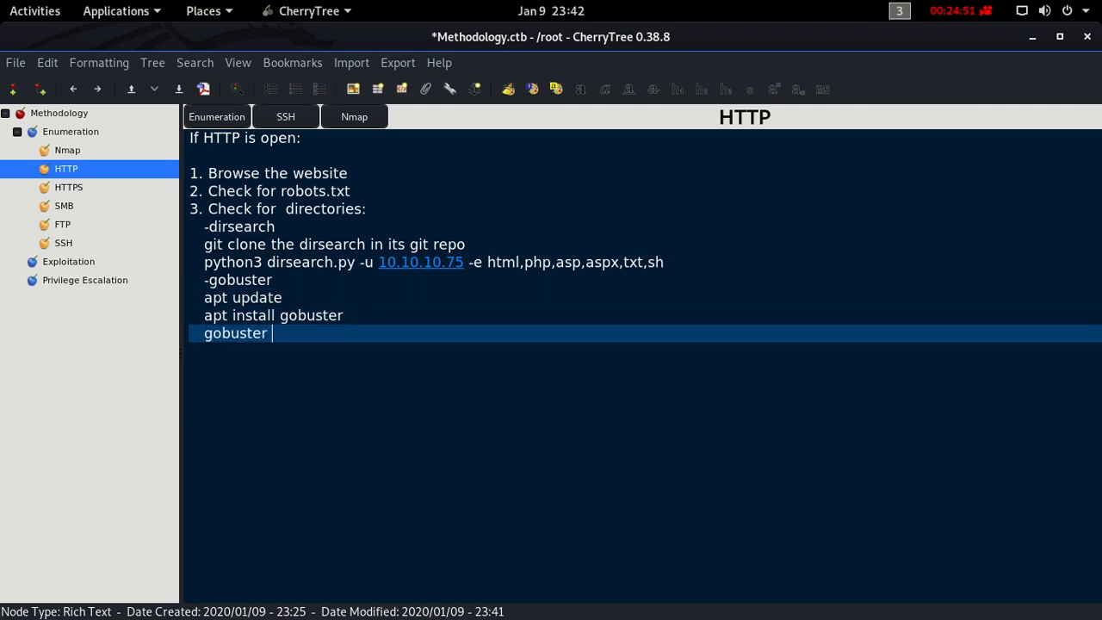
pyautogui.write('dir -u http://')
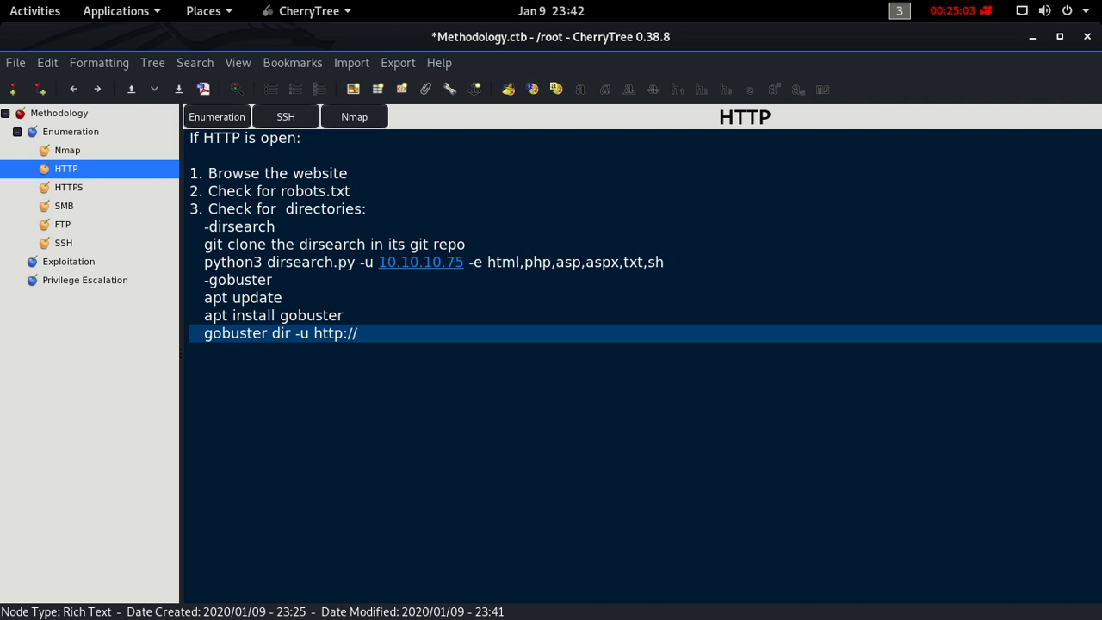
pyautogui.write('10.10.10.')
pyautogui.write('75 ')
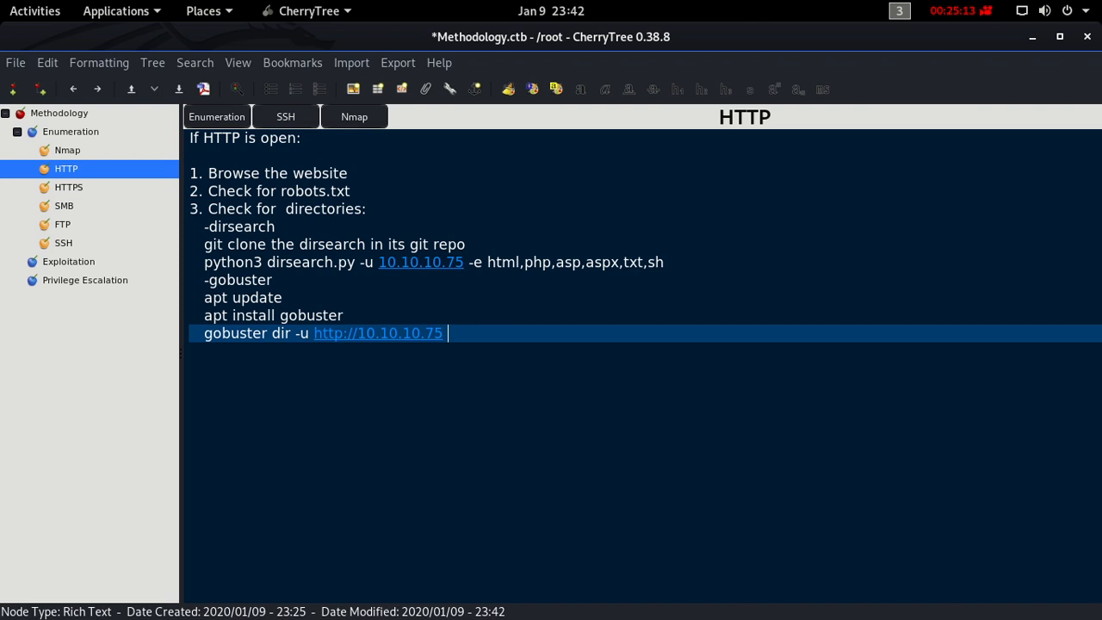
pyautogui.write('-w /root/passlist/word')
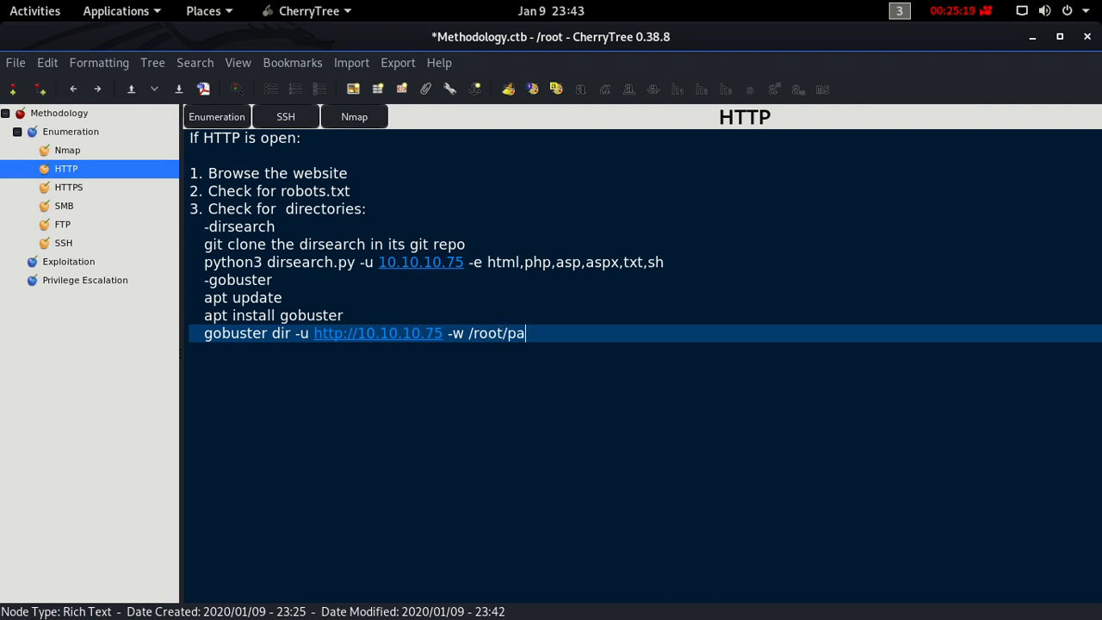
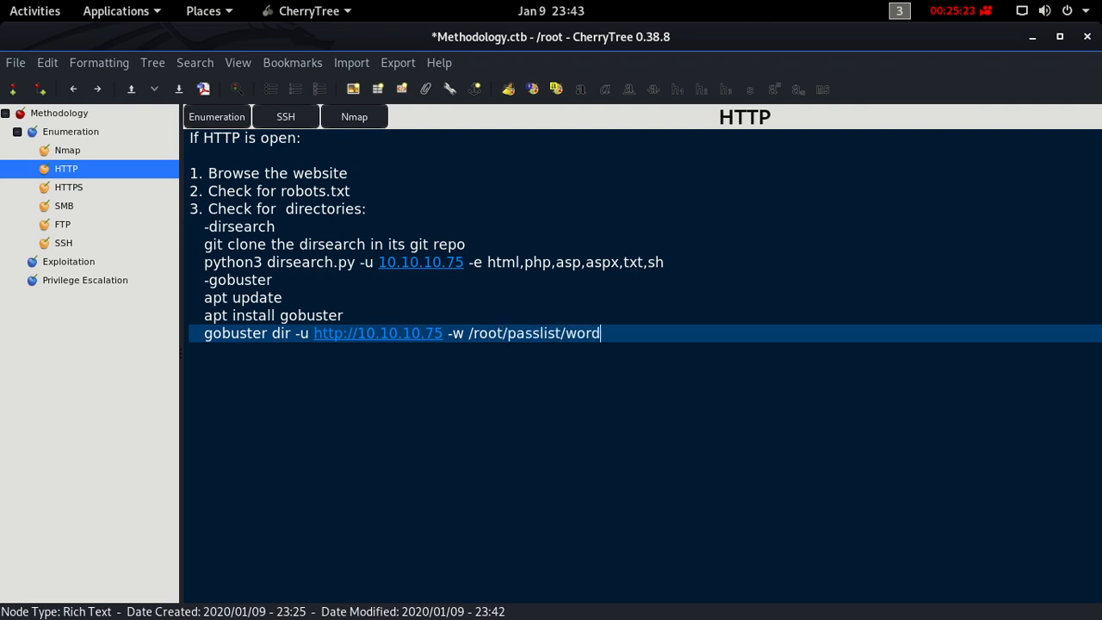
pyautogui.press('BackSpace')
pyautogui.press('BackSpace')
pyautogui.press('BackSpace')
pyautogui.press('BackSpace')
pyautogui.write('rockyou.txt')
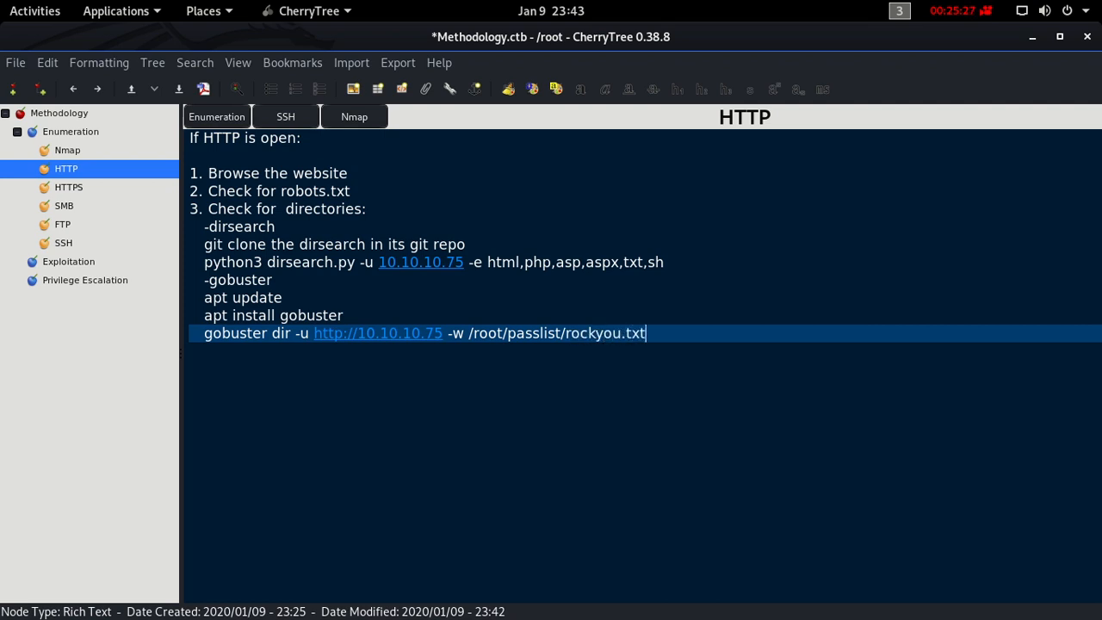
# - Complete the gobuster command's wordlist option so it reads "-w /root/passlist/dirb.txt"
pyautogui.press('BackSpace')
pyautogui.press('BackSpace')
pyautogui.press('BackSpace')
pyautogui.press('BackSpace')
pyautogui.press('BackSpace')
pyautogui.press('BackSpace')
pyautogui.press('BackSpace')
pyautogui.press('BackSpace')
pyautogui.press('BackSpace')
pyautogui.press('BackSpace')
pyautogui.press('BackSpace')
pyautogui.write('d')
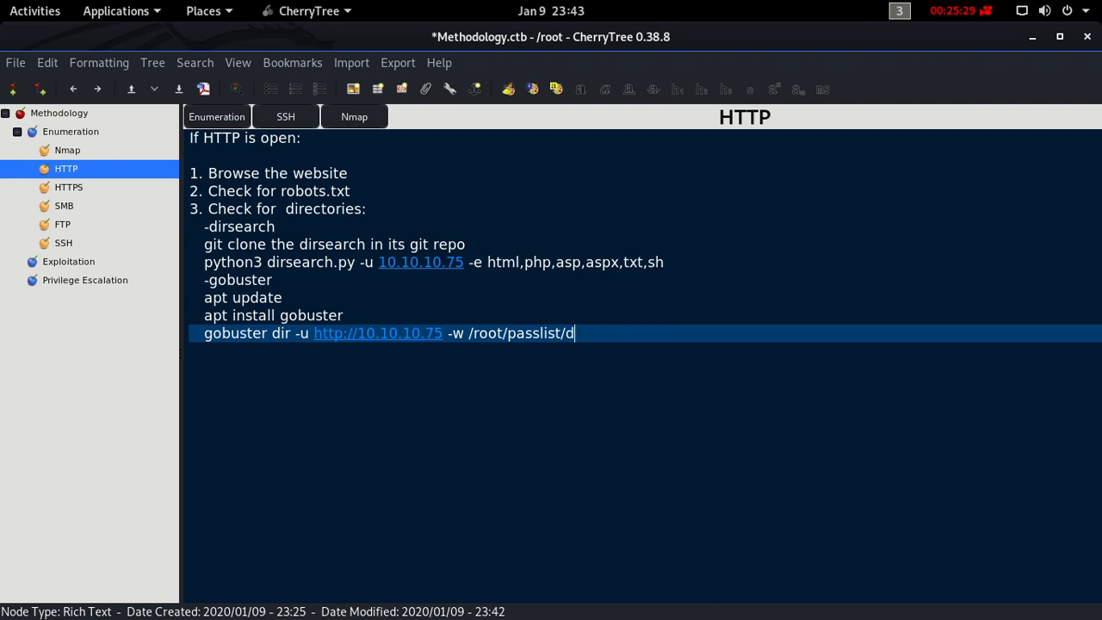
pyautogui.write('irb.txt')
pyautogui.moveTo(469, 335); pyautogui.dragTo(628, 336)
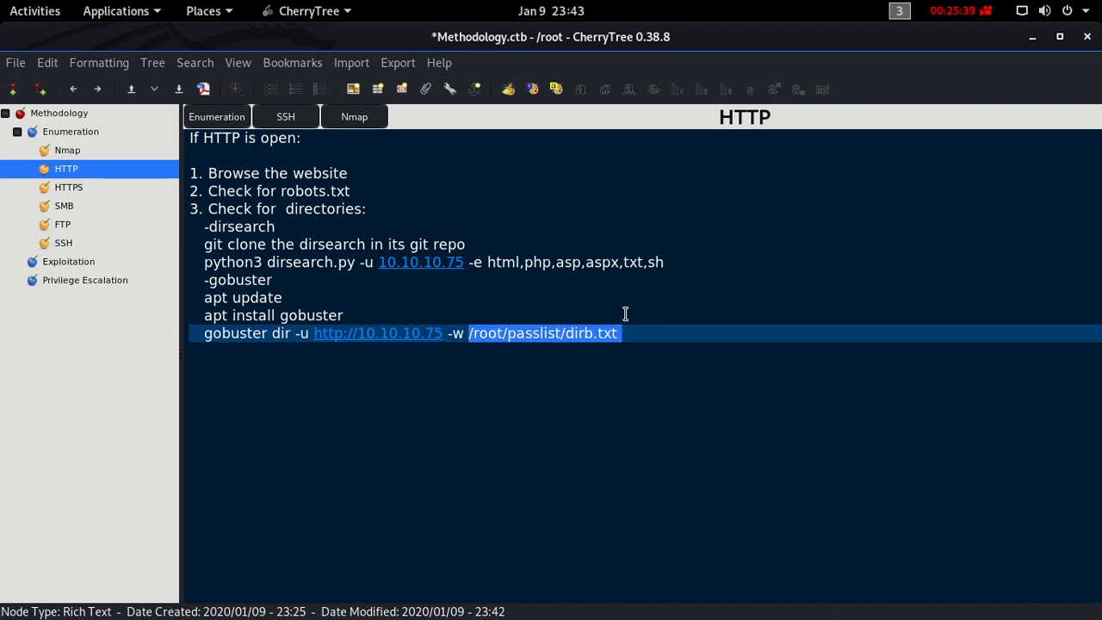
pyautogui.click(625, 314)
pyautogui.click(632, 333)
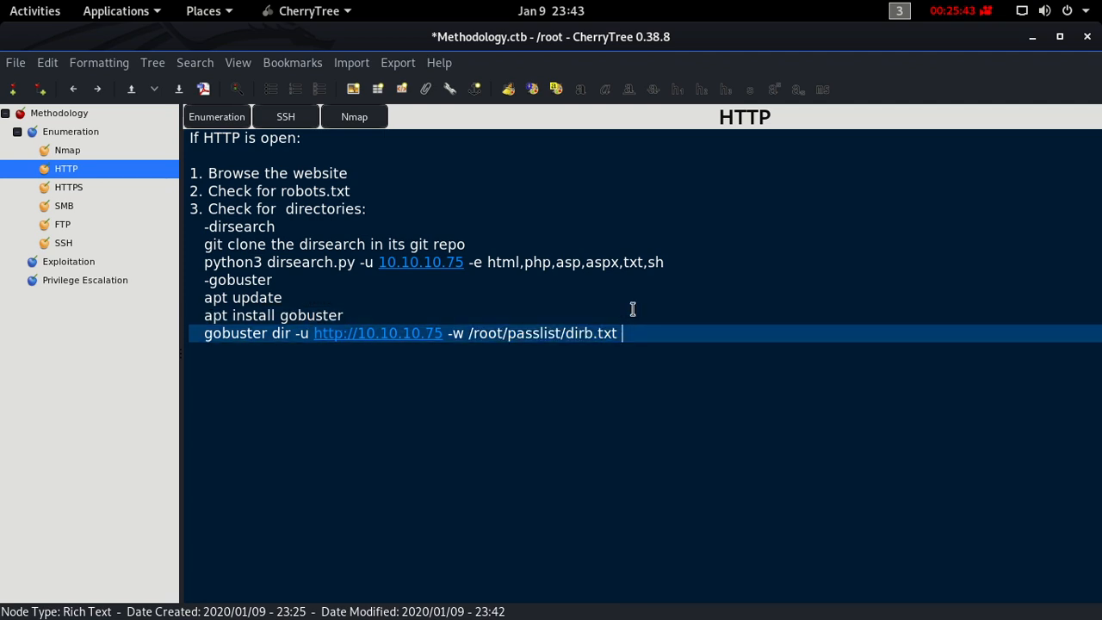
# - Switch to the Terminator terminal, quit the file open in vim and clear the screen
pyautogui.hotkey('ctrl', 'alt', 'Up')
pyautogui.hotkey('ctrl', 'alt', 'Up')
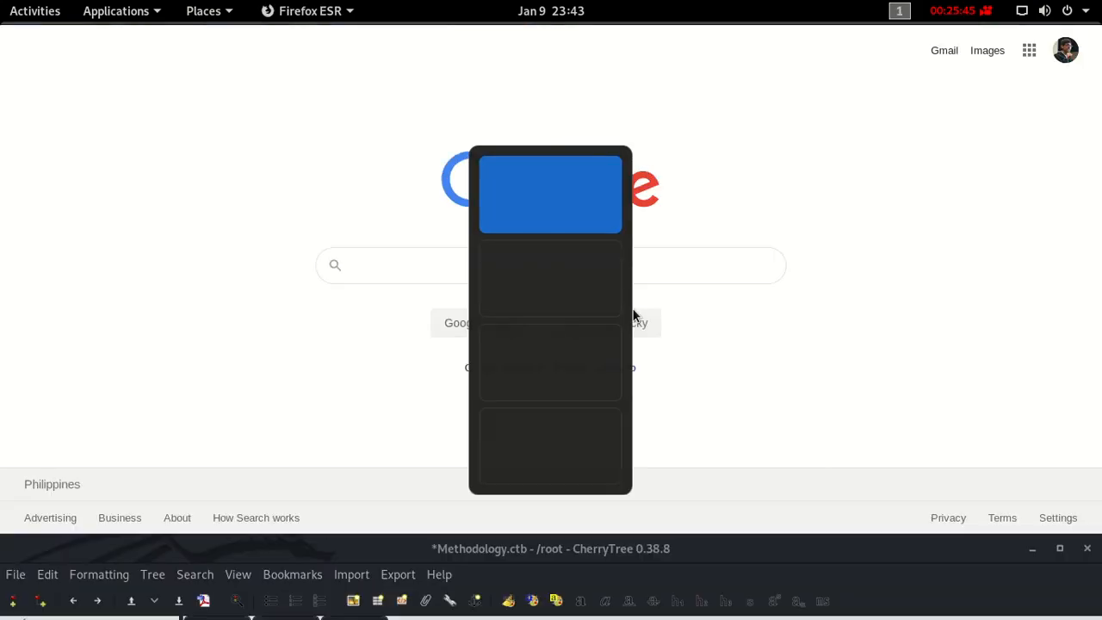
pyautogui.hotkey('ctrl', 'alt', 'Down')
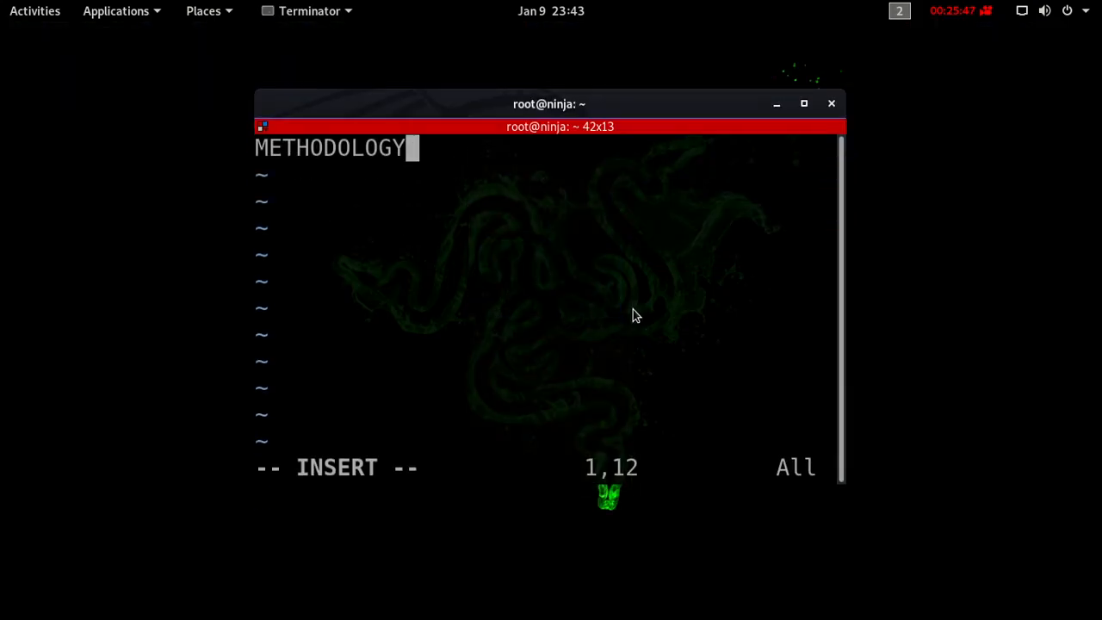
pyautogui.press('Escape')
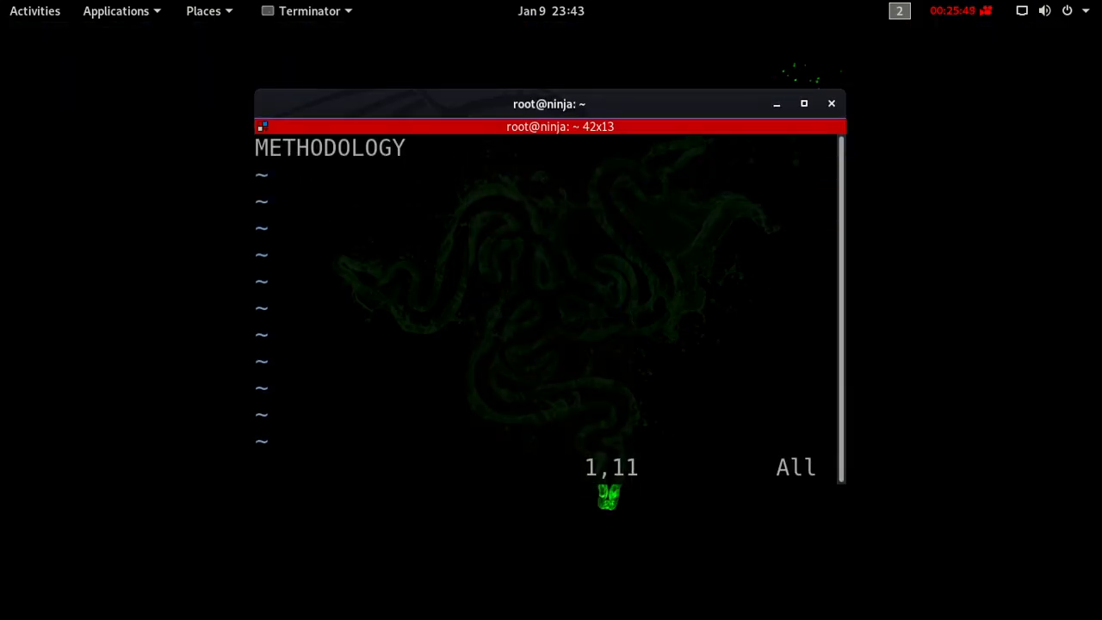
pyautogui.press('q')
pyautogui.press('Escape')
pyautogui.write(':q')
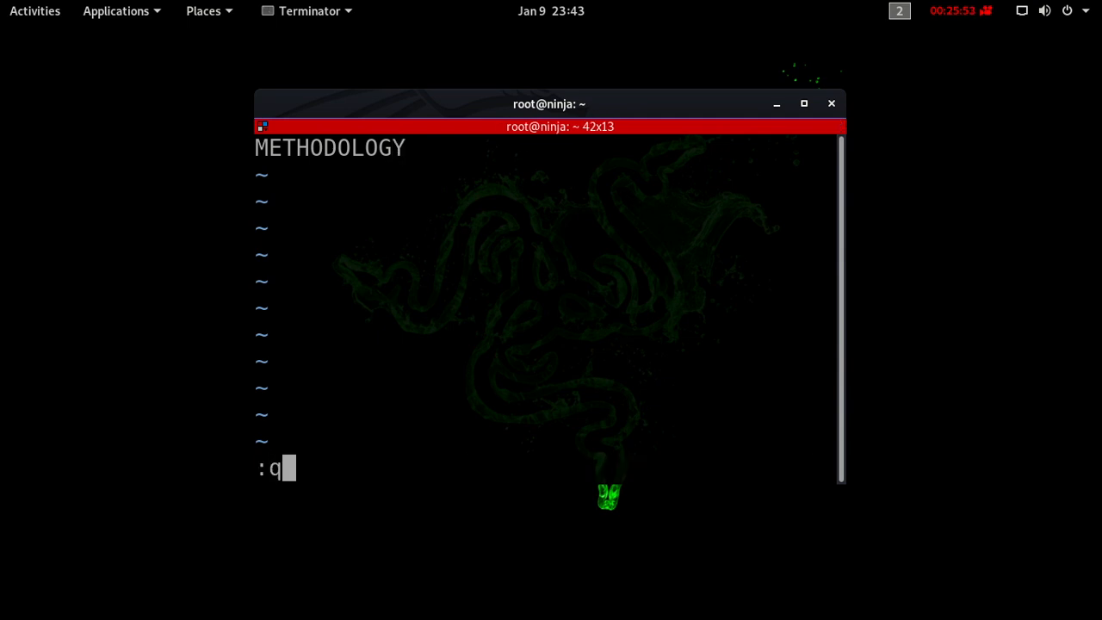
pyautogui.press('Return')
pyautogui.write('clear')
pyautogui.press('Return')
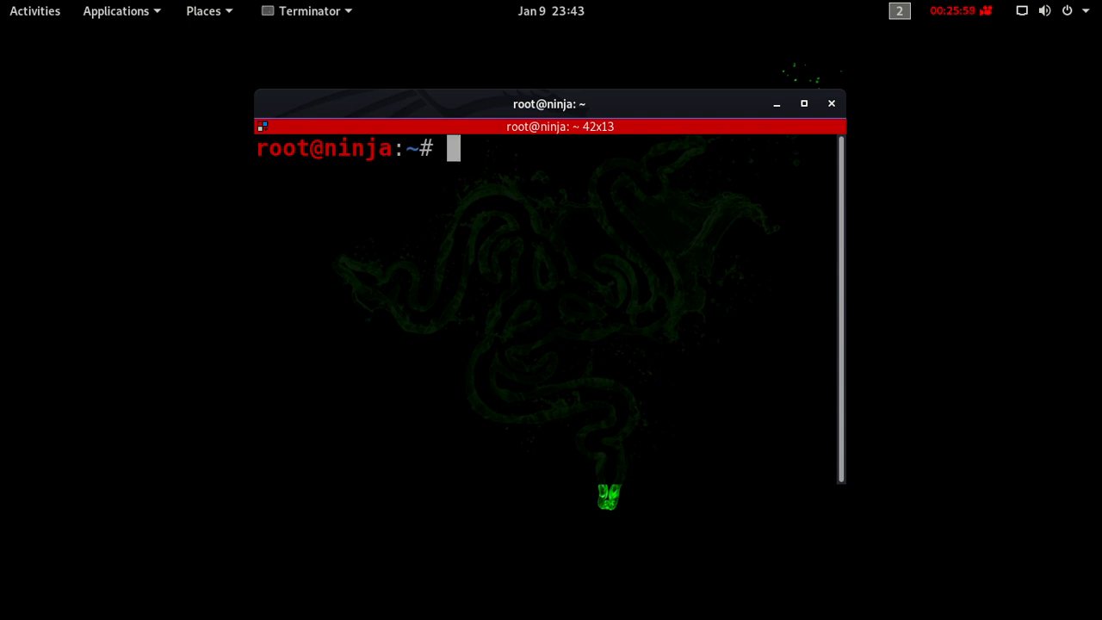
# - Search the file system for dirb files with "locate dirb"
pyautogui.write('locate ')
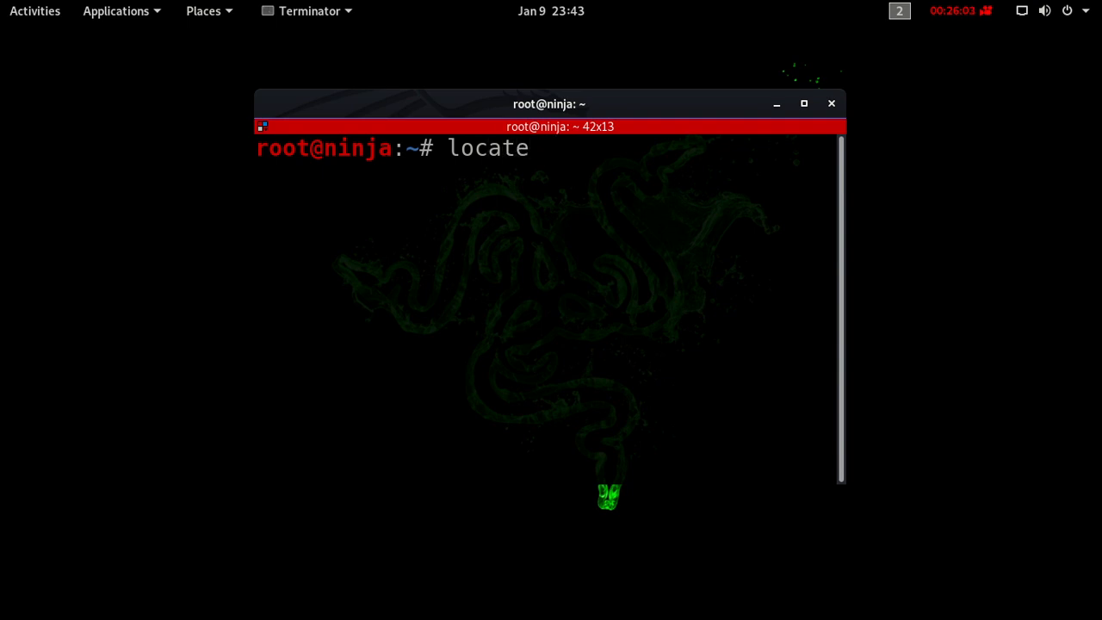
pyautogui.write('dirb')
pyautogui.press('Return')
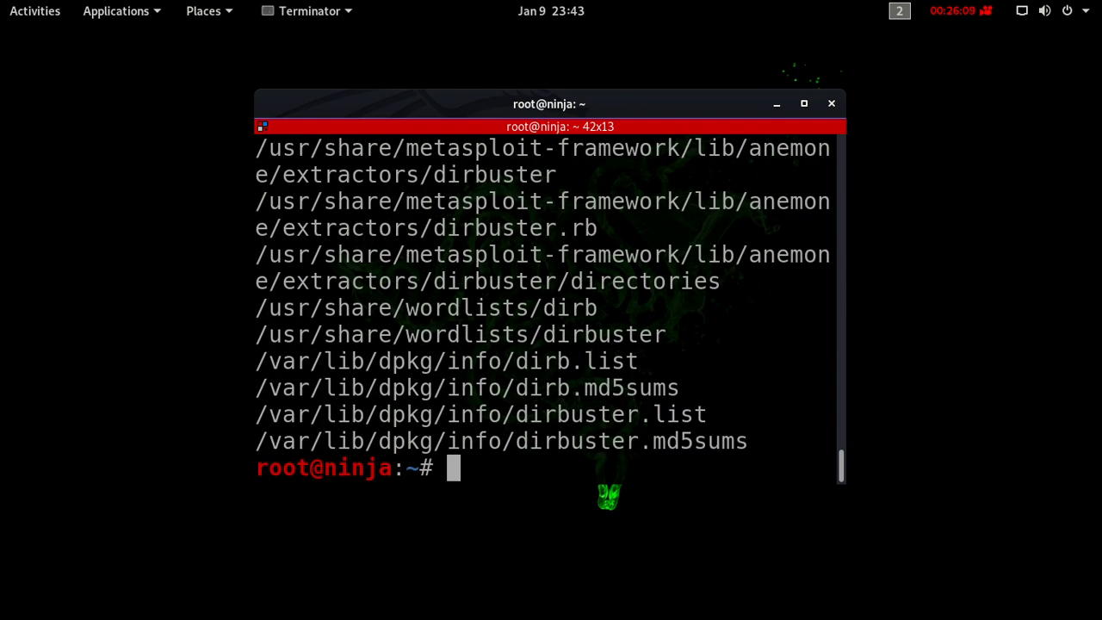
# - Search the file system for wordlists with "locate wordlist"
pyautogui.press('Up')
pyautogui.press('BackSpace')
pyautogui.press('BackSpace')
pyautogui.press('BackSpace')
pyautogui.press('BackSpace')
pyautogui.write('w')
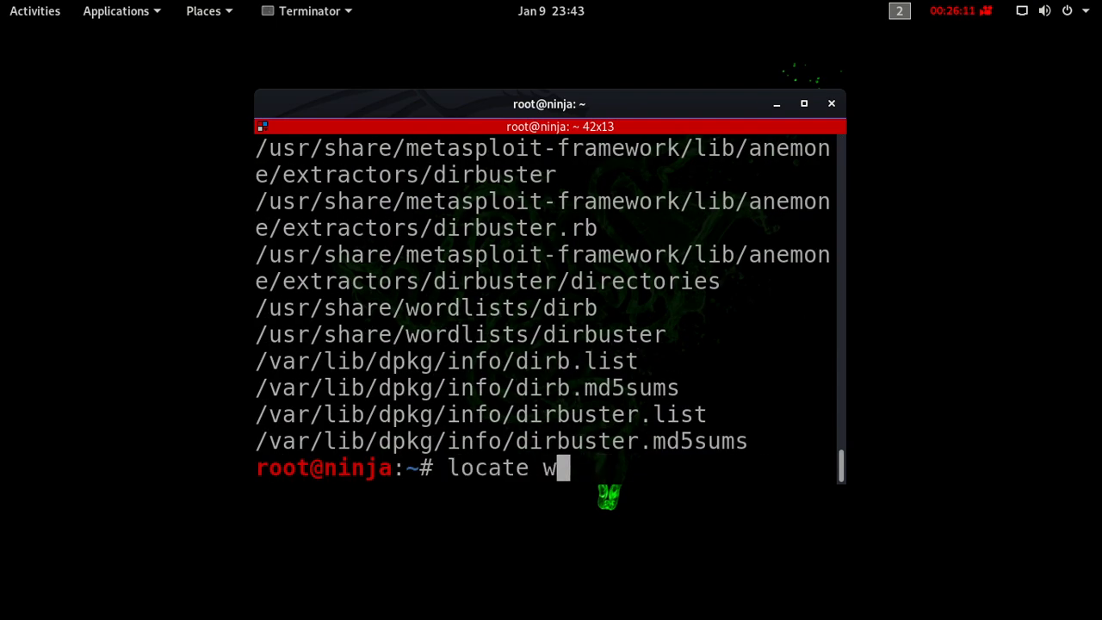
pyautogui.write('ordlist')
pyautogui.press('Return')
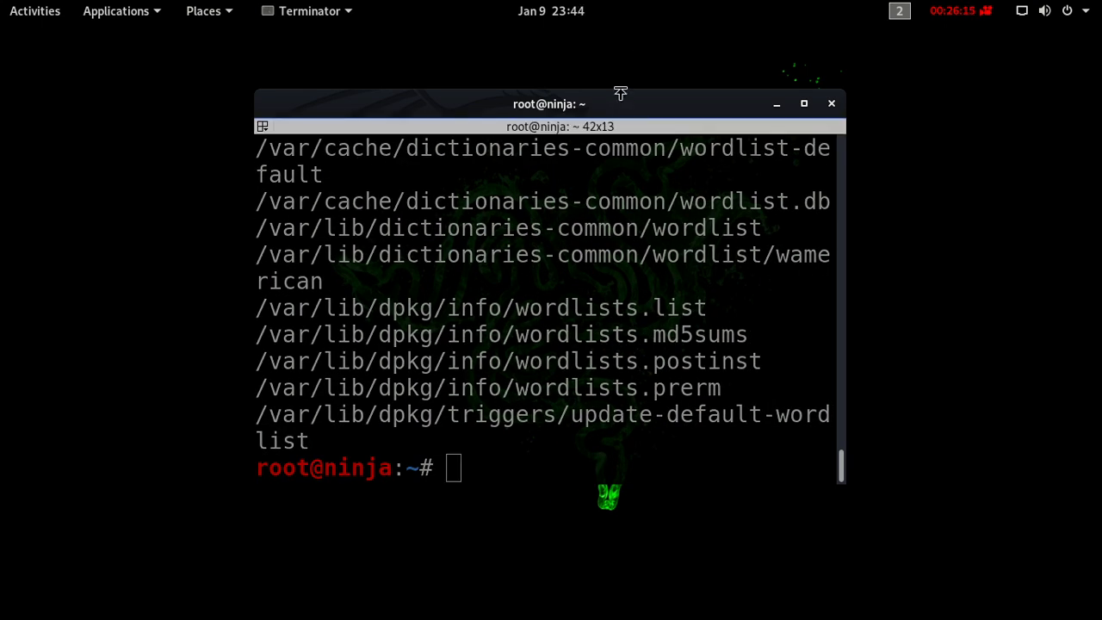
# - Widen the terminal window and examine the dirb, dirbuster and rockyou.txt paths under /usr/share/wordlists
pyautogui.moveTo(620, 90); pyautogui.dragTo(470, 70)
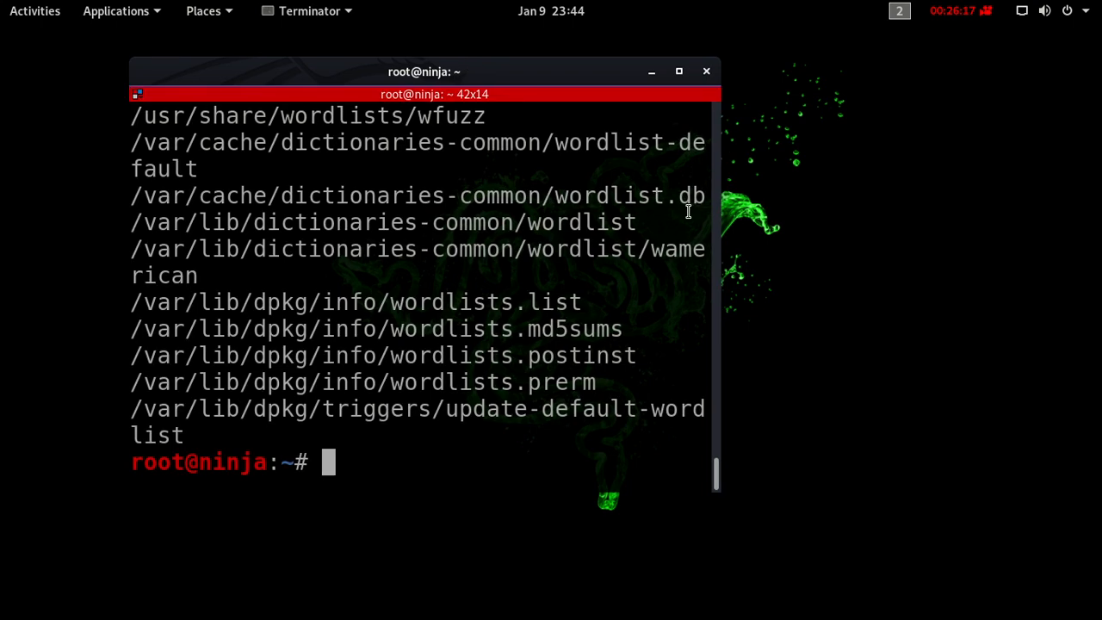
pyautogui.moveTo(714, 232); pyautogui.dragTo(971, 260)
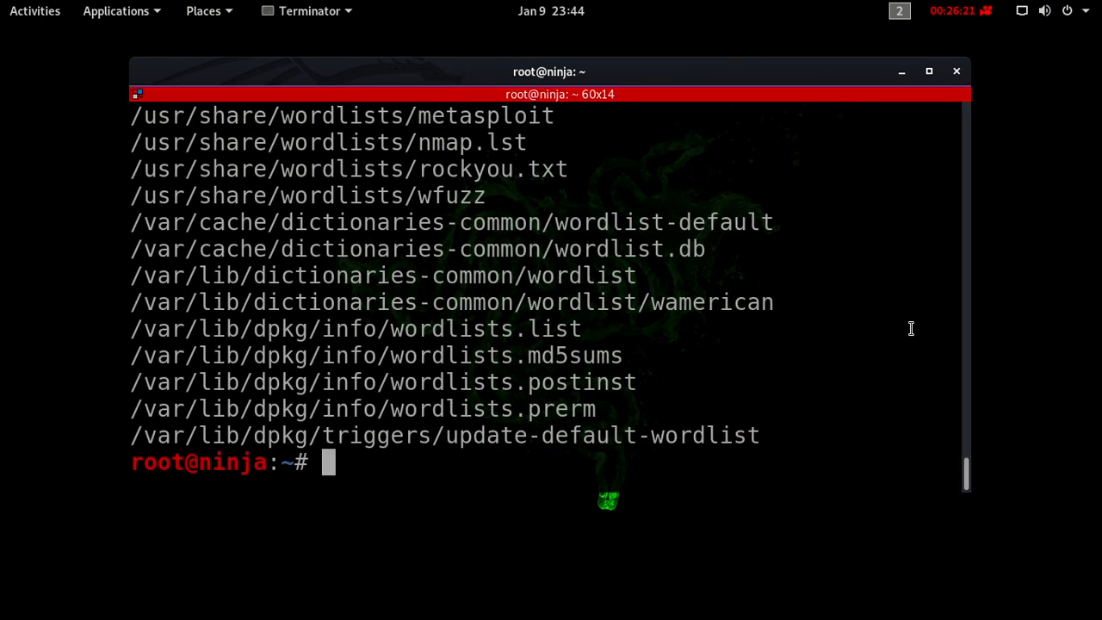
pyautogui.scroll(2, 910, 328)
pyautogui.scroll(1, 911, 328)
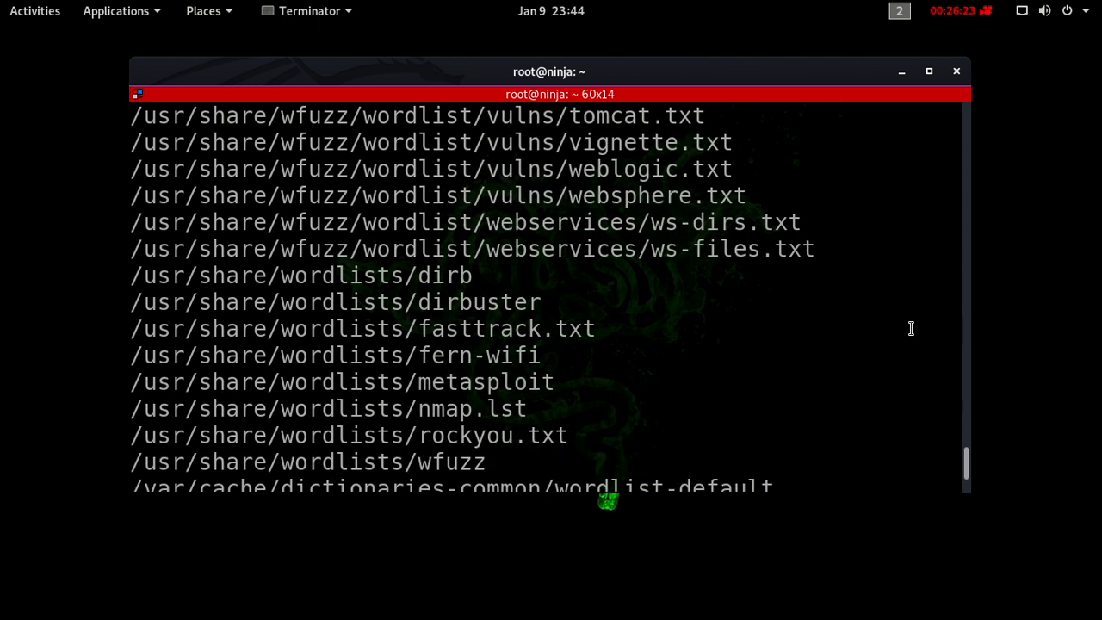
pyautogui.moveTo(471, 277); pyautogui.dragTo(129, 277)
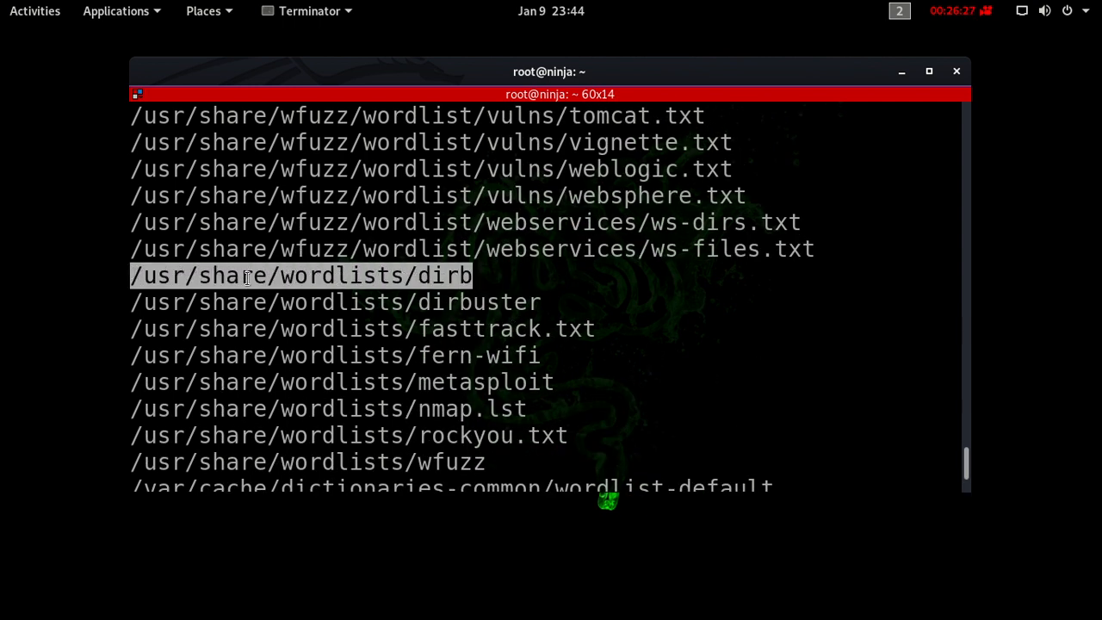
pyautogui.scroll(3, 590, 284)
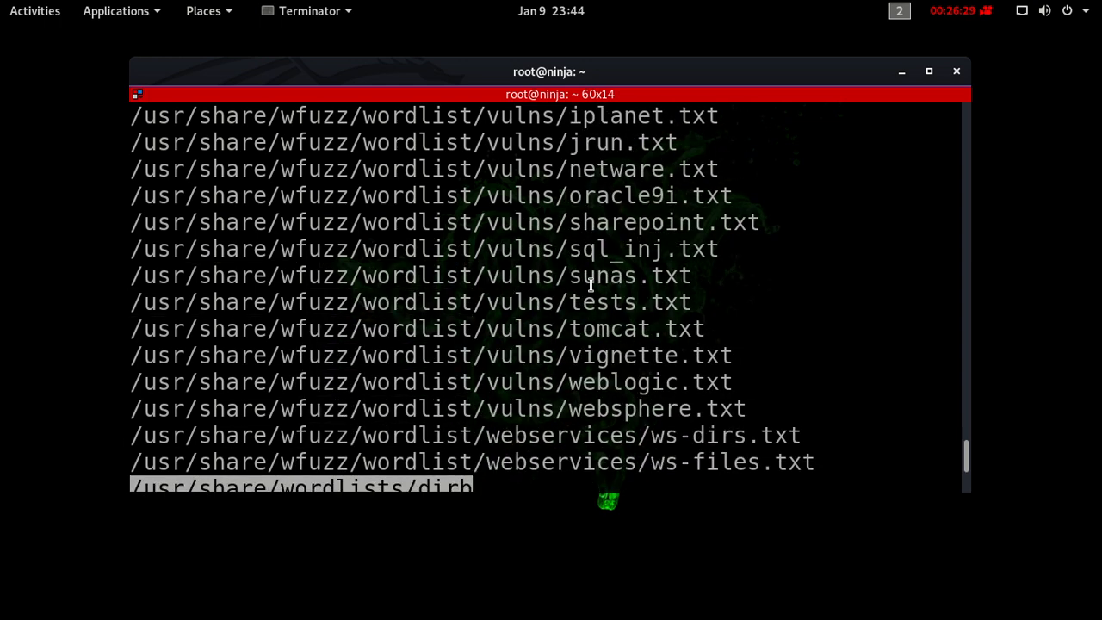
pyautogui.scroll(-3, 590, 282)
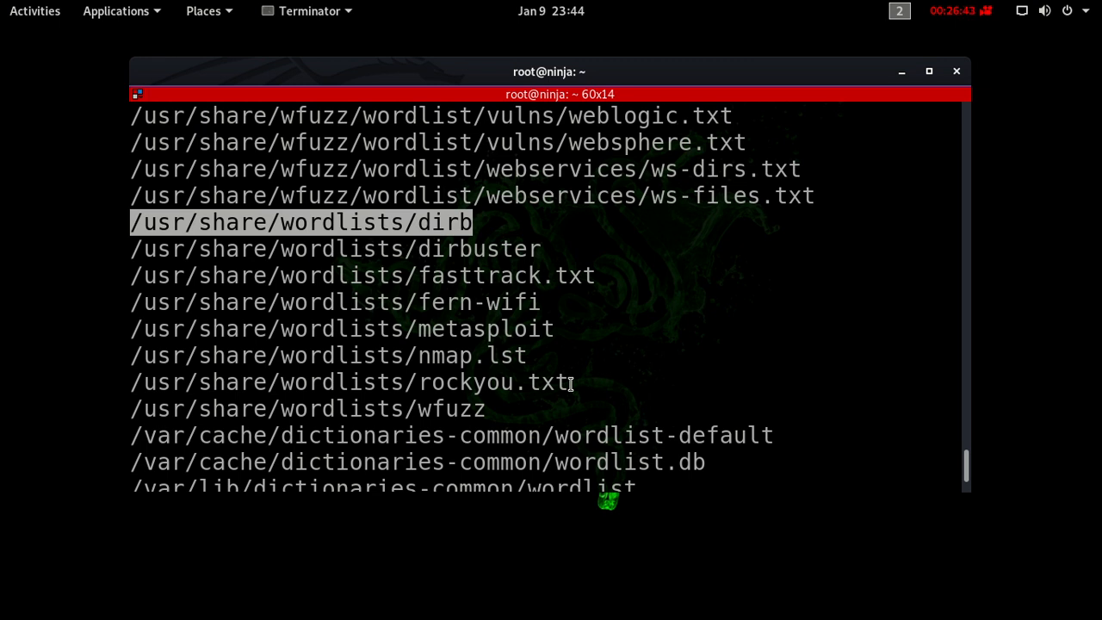
pyautogui.moveTo(571, 382); pyautogui.dragTo(127, 387)
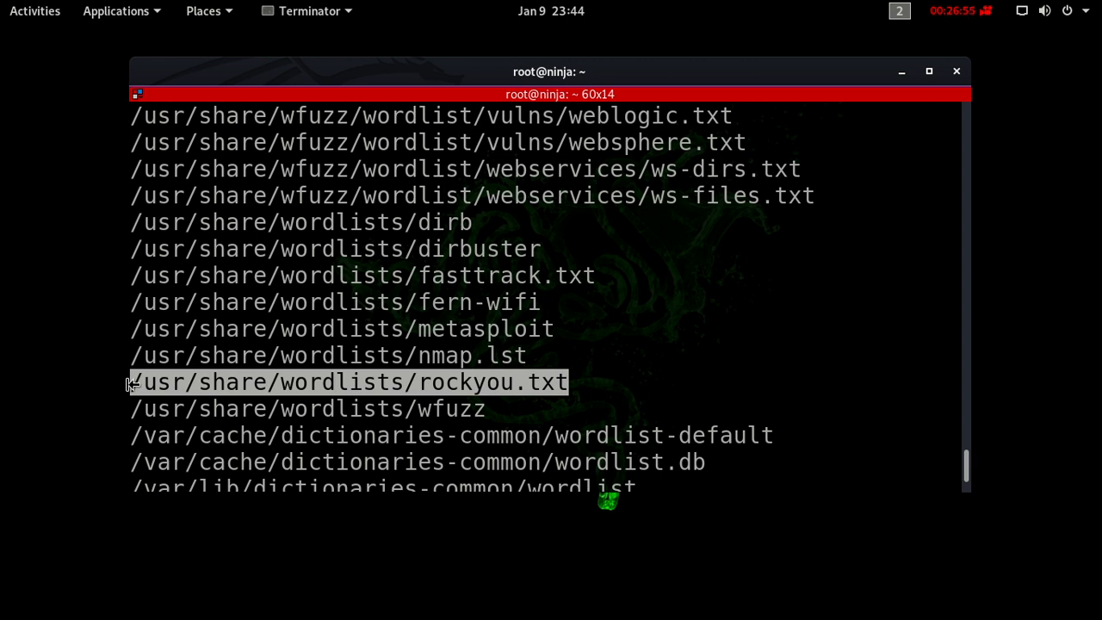
pyautogui.doubleClick(476, 247)
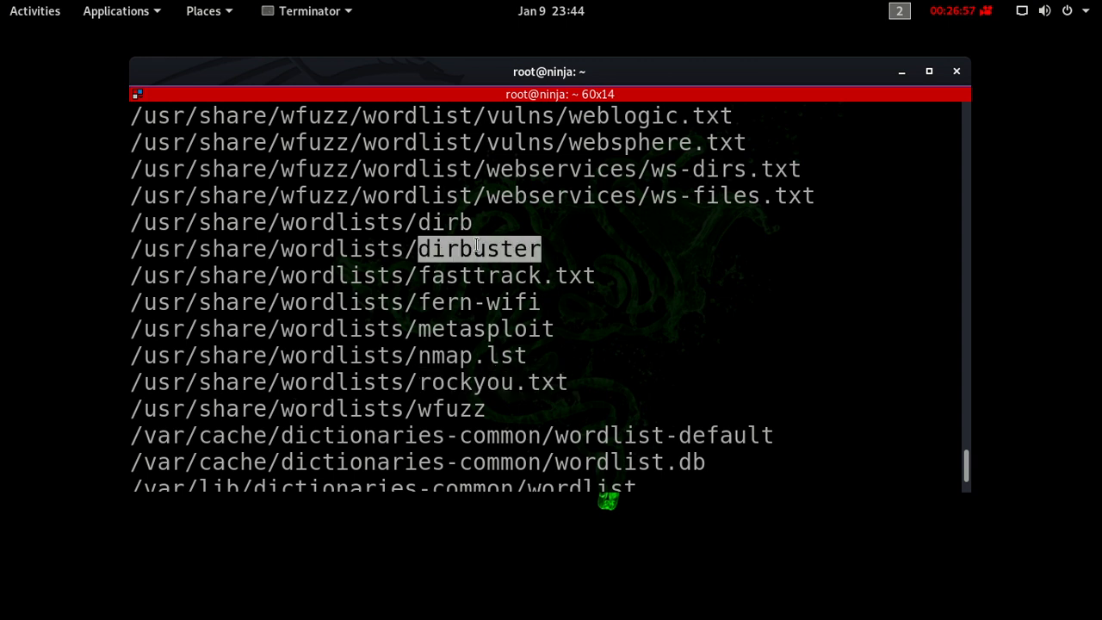
pyautogui.moveTo(477, 246); pyautogui.dragTo(143, 246)
pyautogui.moveTo(476, 228); pyautogui.dragTo(89, 239)
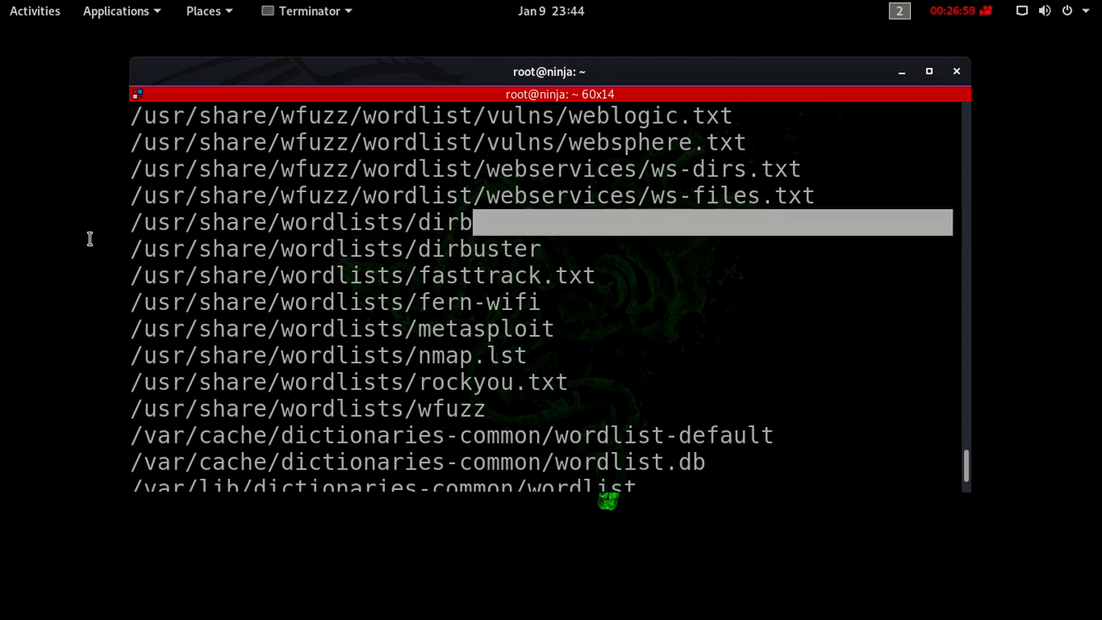
# - Return to the HTTP node in CherryTree and add item 4, "Check for software and version", below the gobuster command
pyautogui.hotkey('ctrl', 'alt', 'Down')
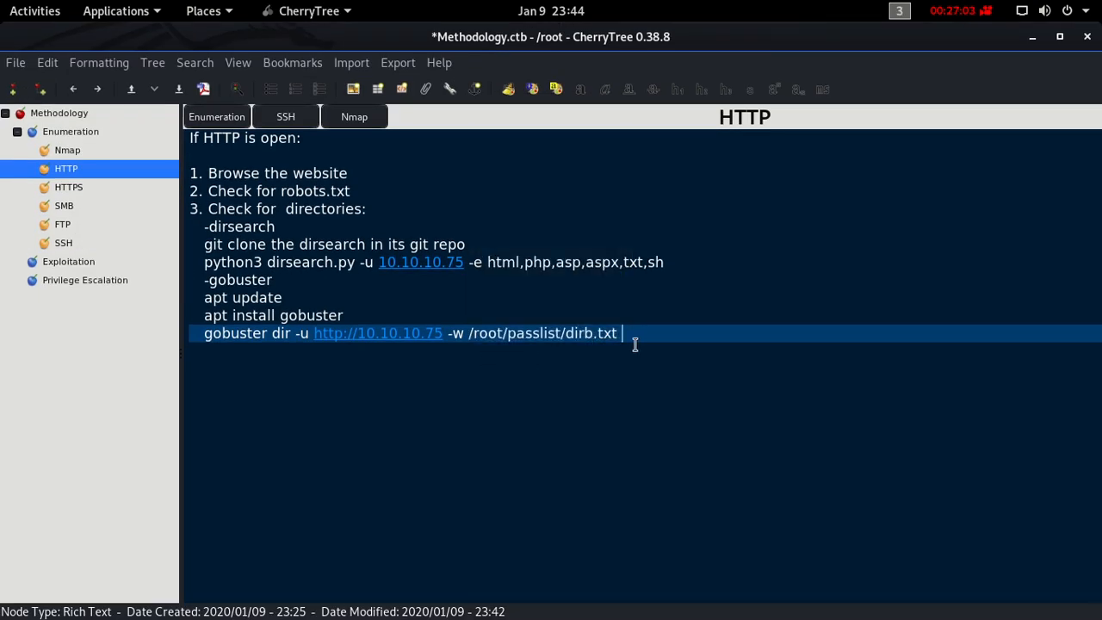
pyautogui.press('Return')
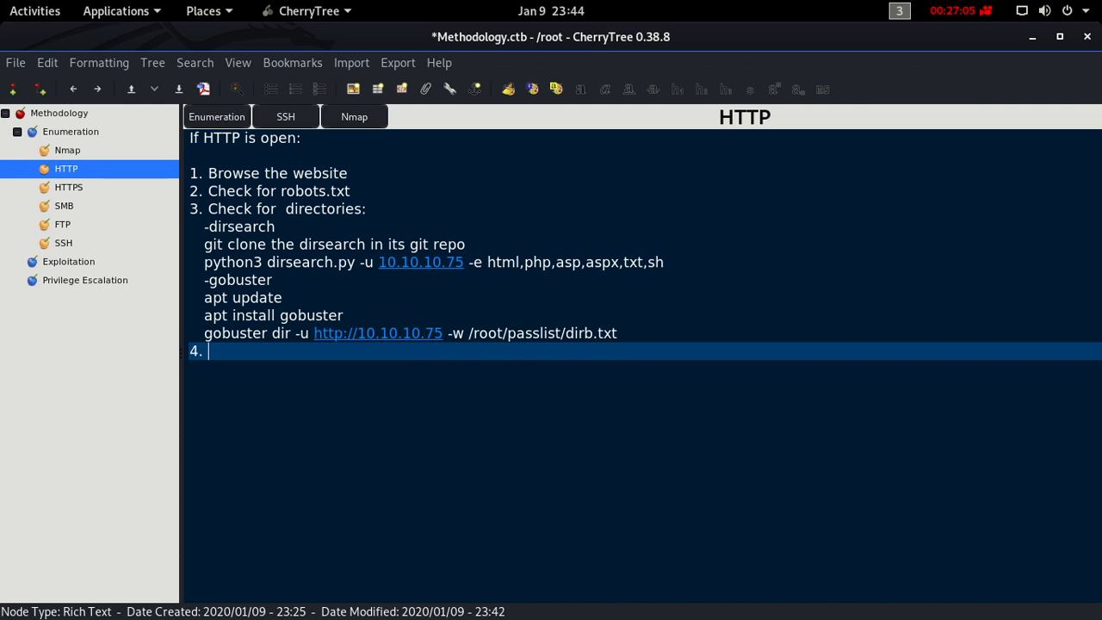
pyautogui.write('Check for software and')
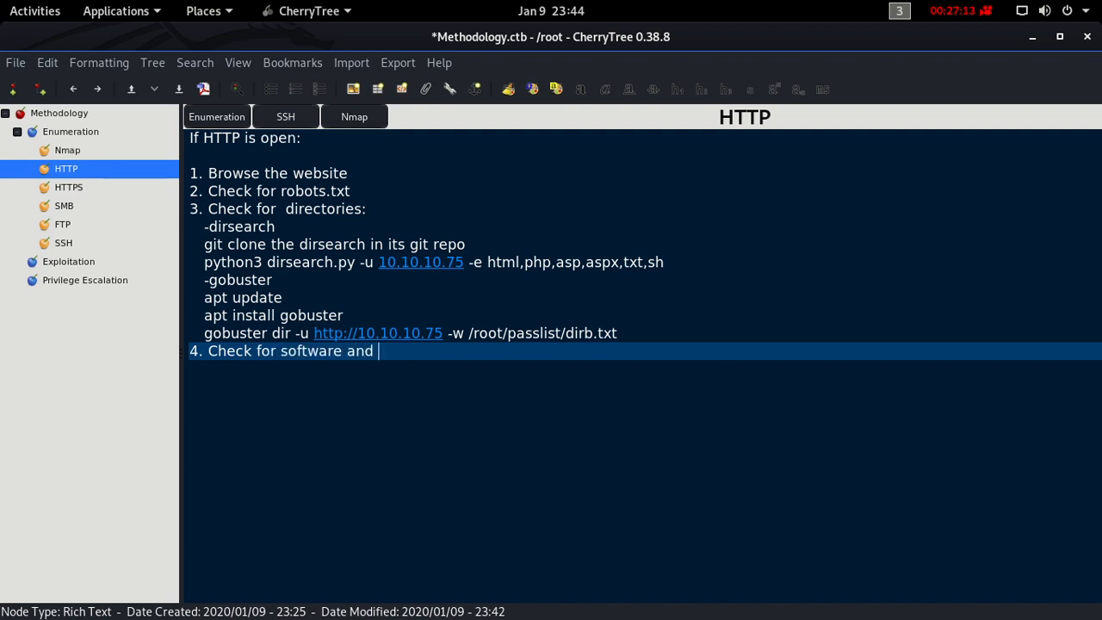
pyautogui.press('BackSpace')
pyautogui.press('BackSpace')
pyautogui.press('BackSpace')
pyautogui.write('and version')
# - Append "(GOLD)" to the end of item 4 about software and version
pyautogui.write('()')
pyautogui.press('Left')
pyautogui.write('GOLD')
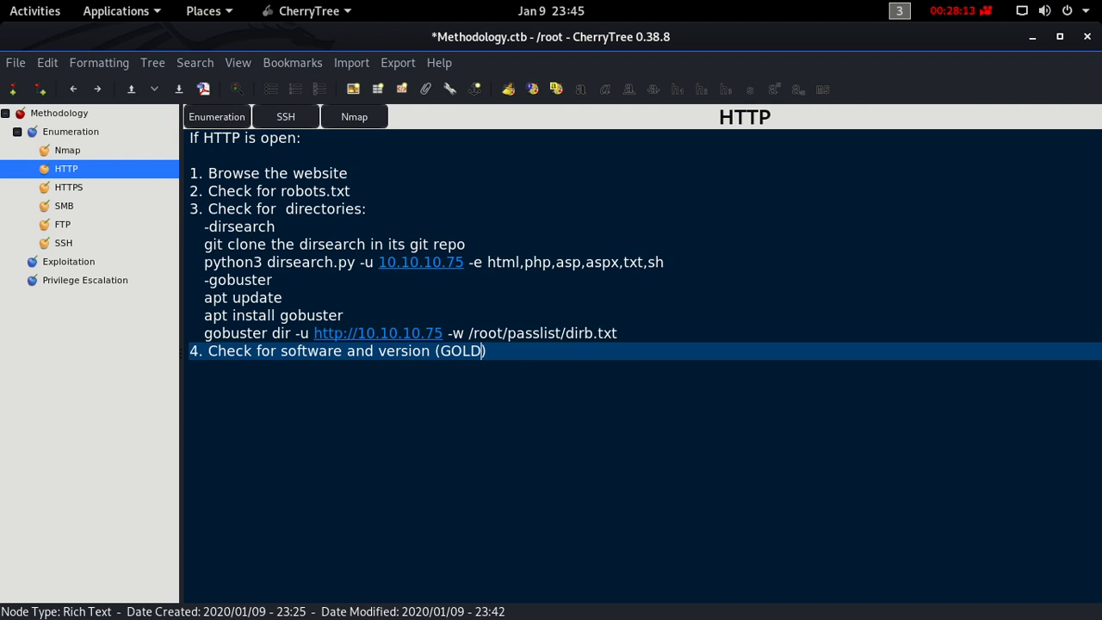
pyautogui.press('Right')
# - Add the indented line "-search for possible exploit for this software" under item 4
pyautogui.press('Return')
pyautogui.write('-')
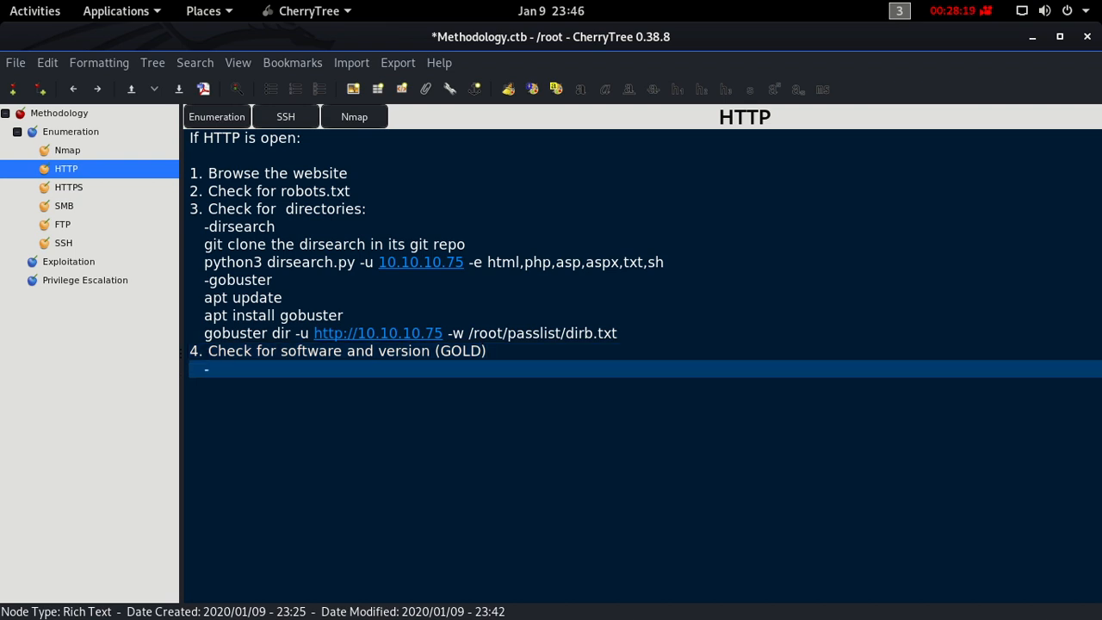
pyautogui.write('search for possibl')
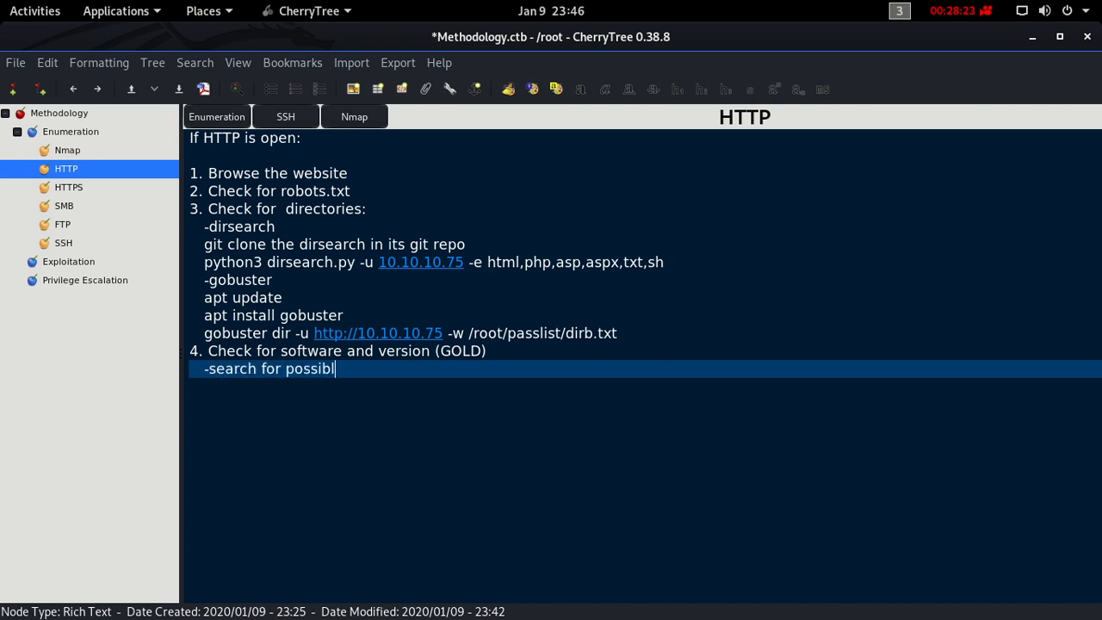
pyautogui.write('e exploit for this softw')
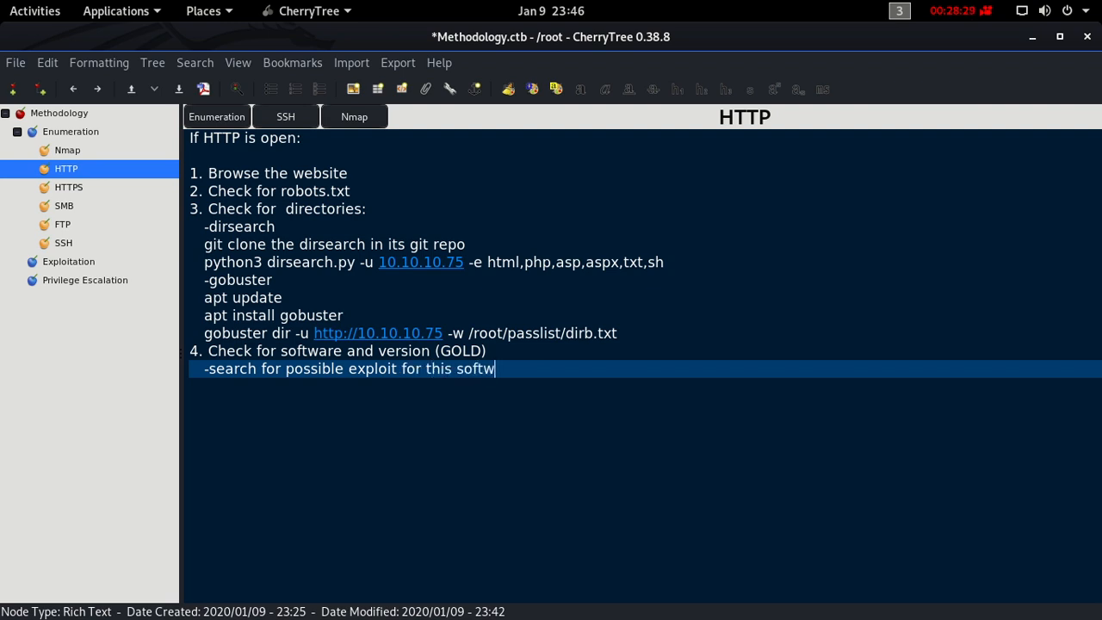
pyautogui.write('are')
# - Add the indented line "-searchsploit or Google" below the exploit search note and start another line
pyautogui.press('Return')
pyautogui.write('-sea')
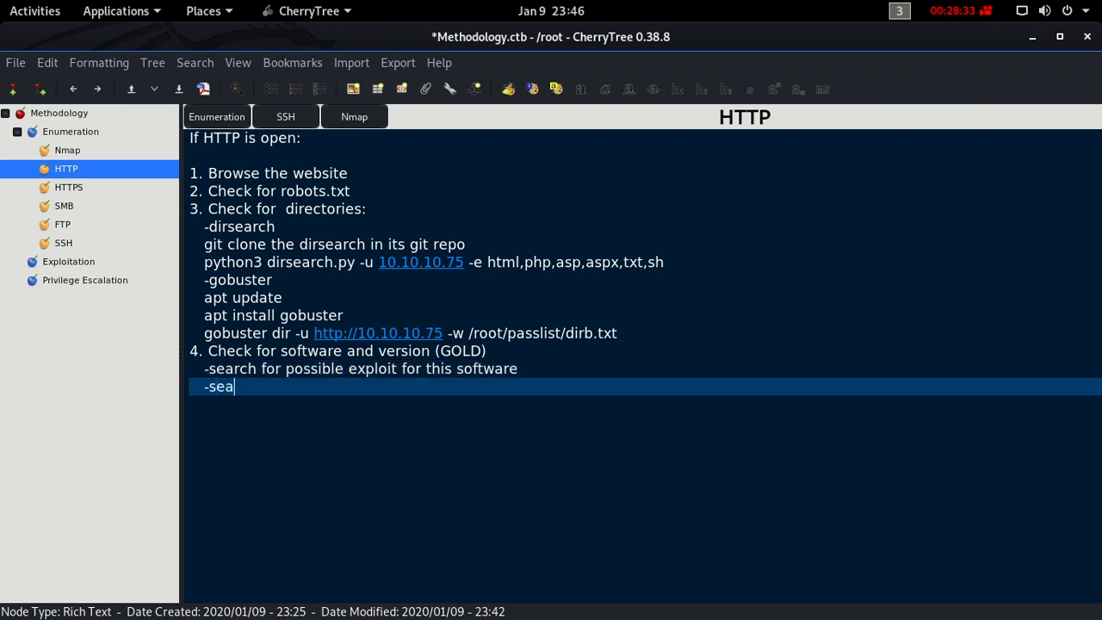
pyautogui.write('rchsploit or G')
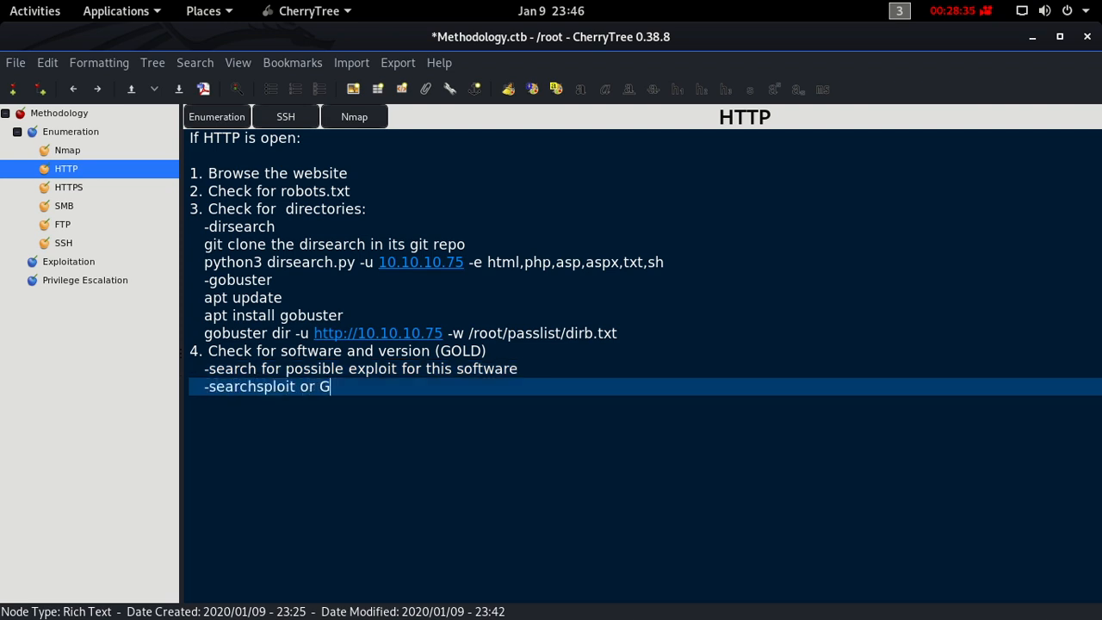
pyautogui.write('oogle')
pyautogui.press('Return')
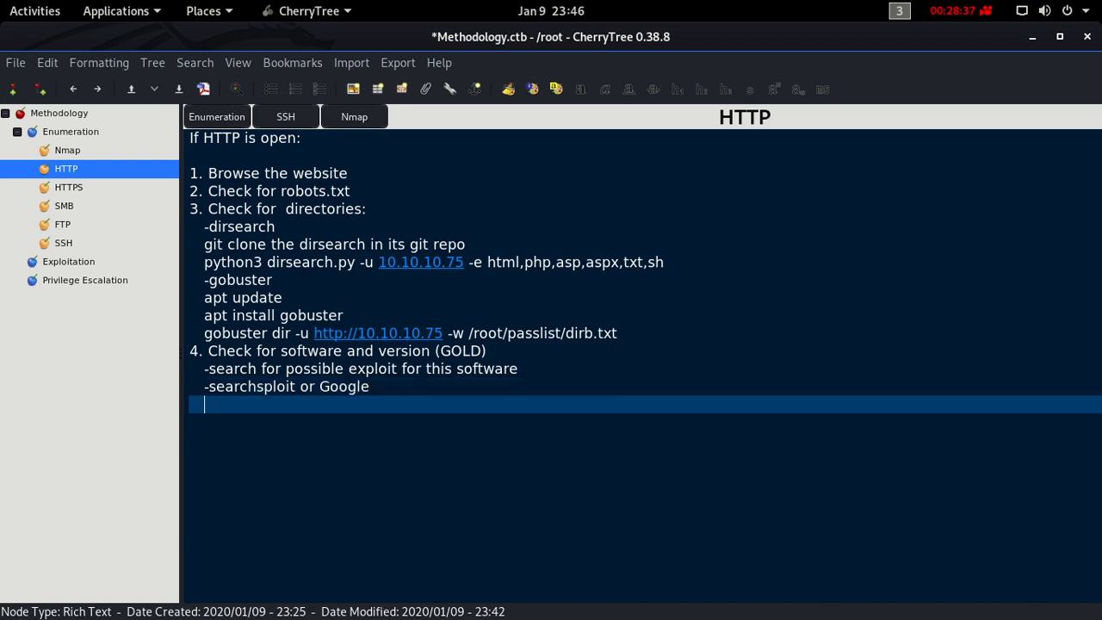
# - Switch to the Terminator terminal and clear the wordlist output
pyautogui.hotkey('ctrl', 'alt', 'Up')
pyautogui.hotkey('ctrl', 'alt', 'Up')
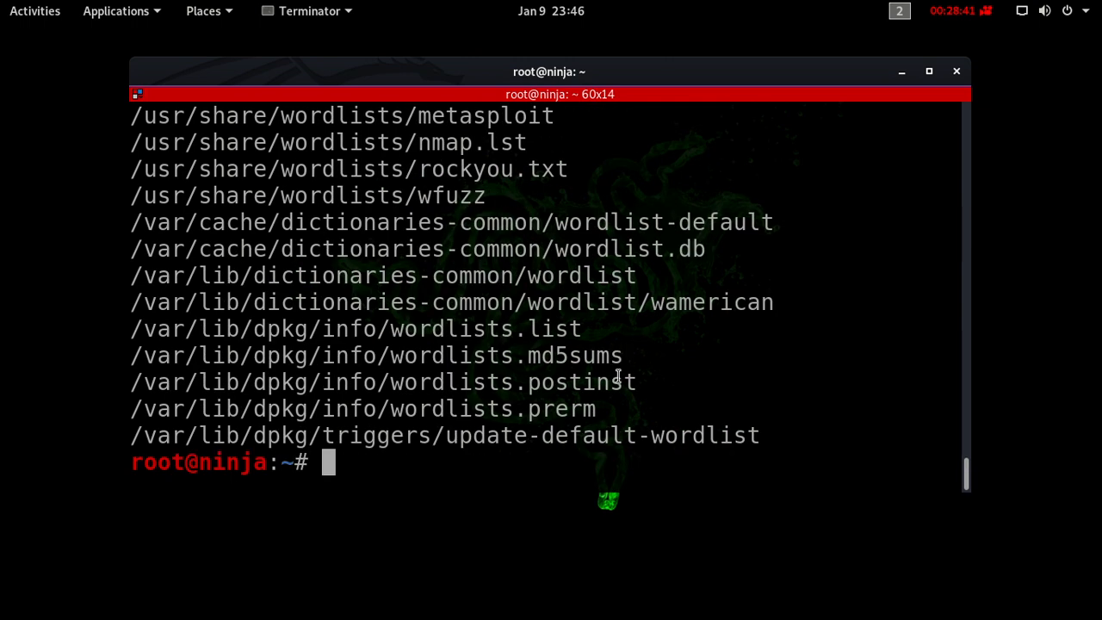
pyautogui.write('clear')
pyautogui.press('Return')
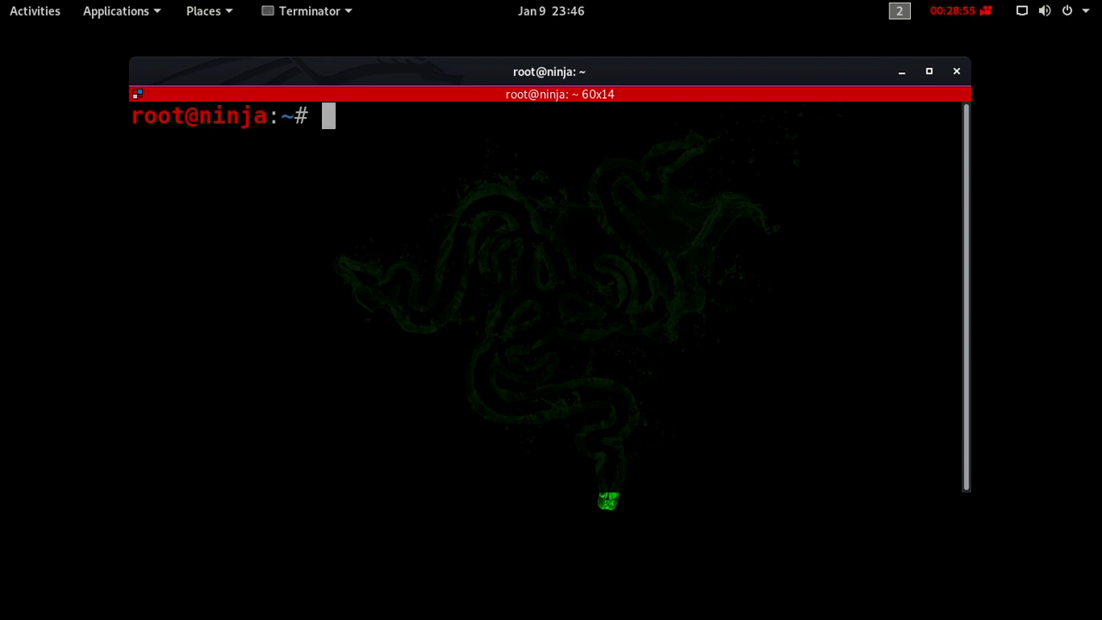
pyautogui.hotkey('ctrl', 'alt', 'Down')
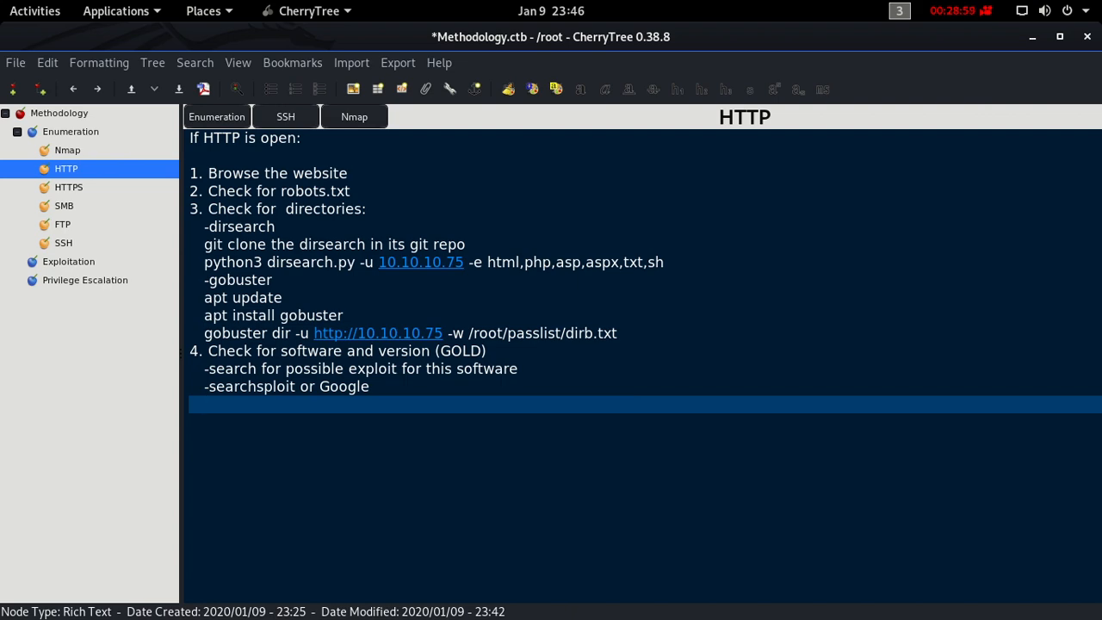
pyautogui.hotkey('ctrl', 'alt', 'Up')
pyautogui.hotkey('ctrl', 'alt', 'Down')
pyautogui.hotkey('ctrl', 'alt', 'Up')
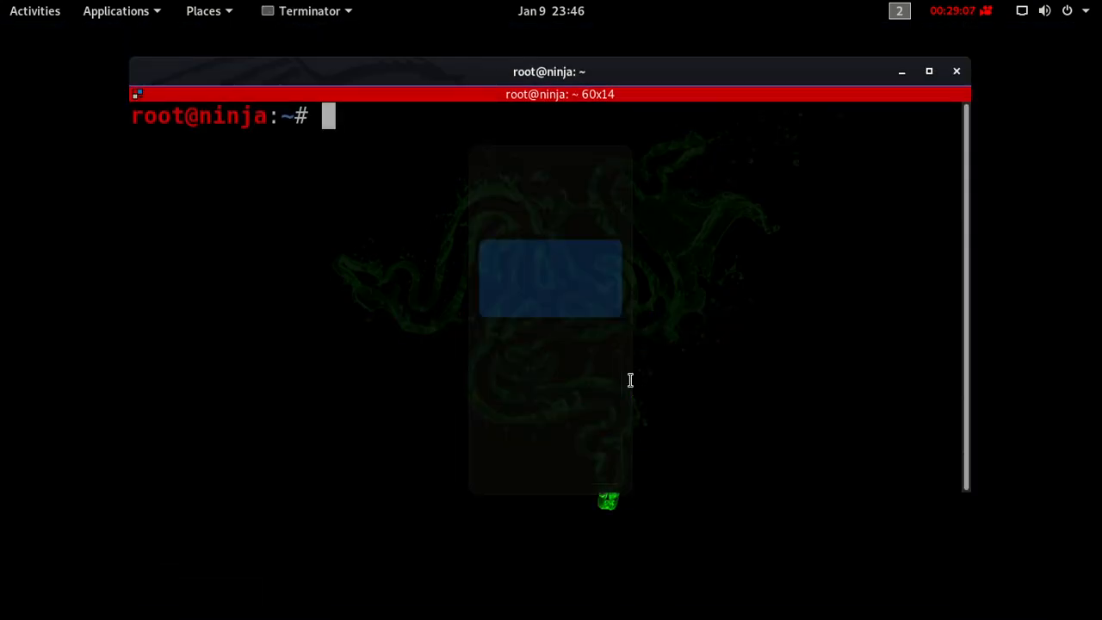
# - Search the exploit database for nibbleblog by running "searchsploit nibbleblog"
pyautogui.write('searchs')
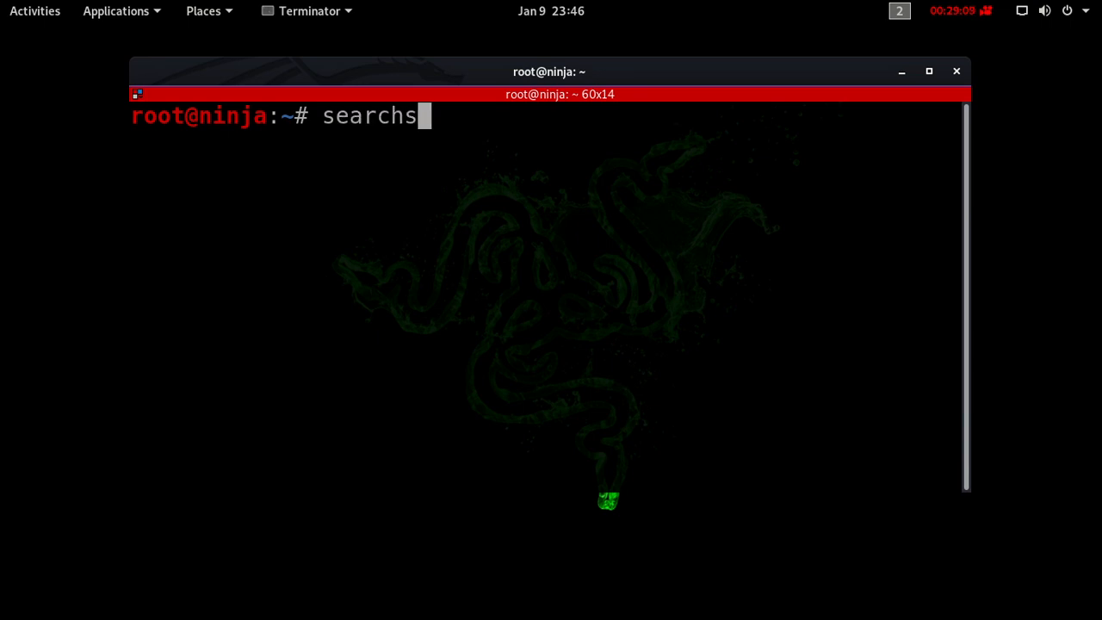
pyautogui.write('ploit ')
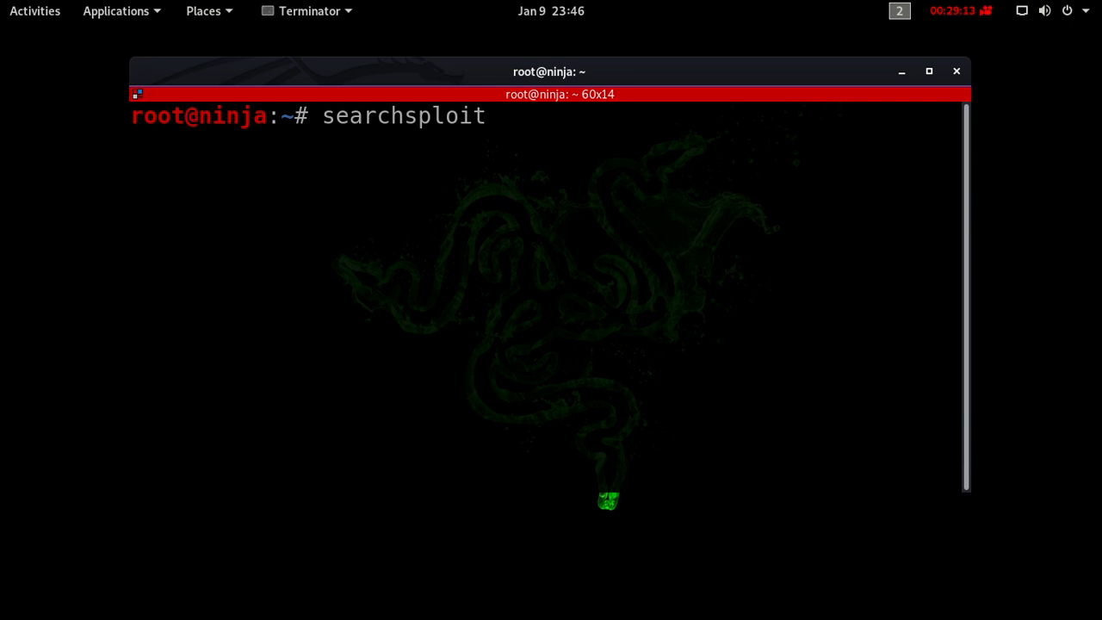
pyautogui.write('nibble')
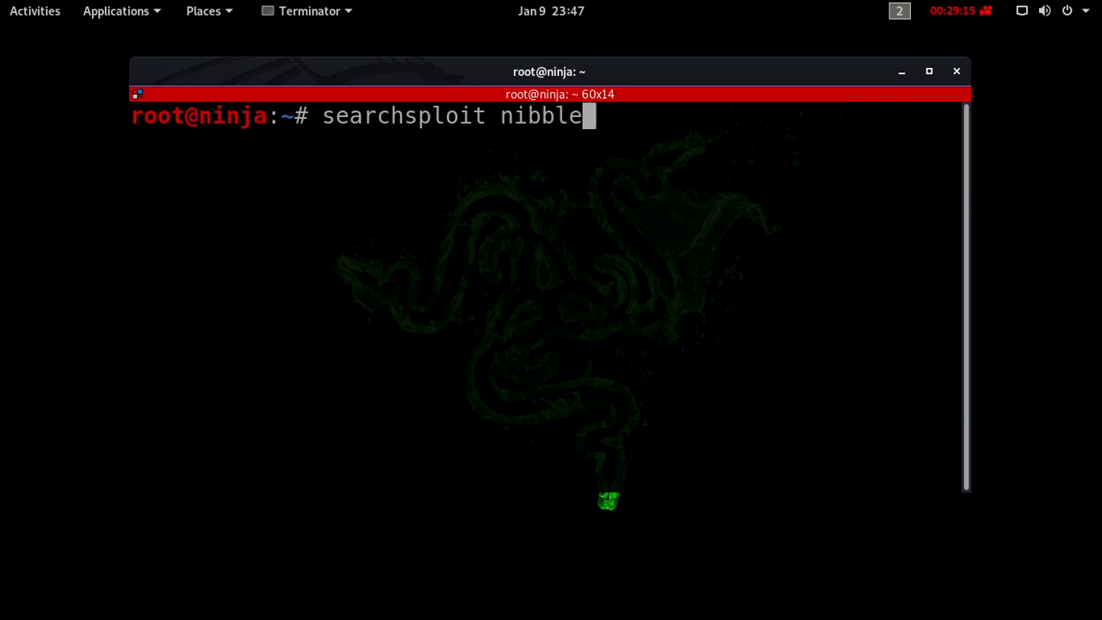
pyautogui.write('n')
pyautogui.press('BackSpace')
pyautogui.write('blog')
pyautogui.press('Return')
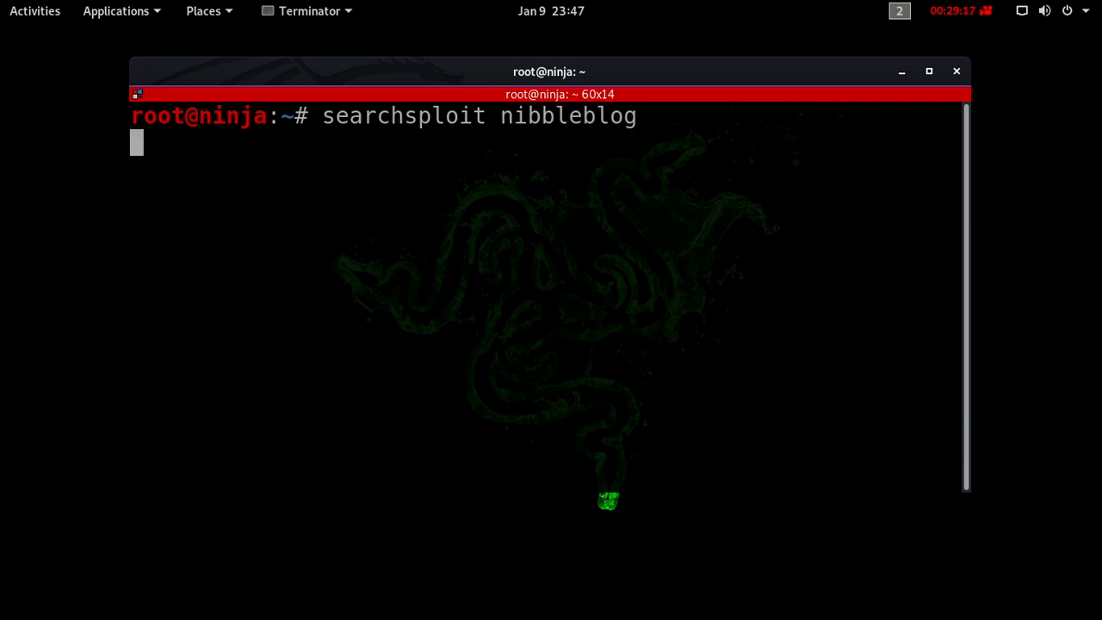
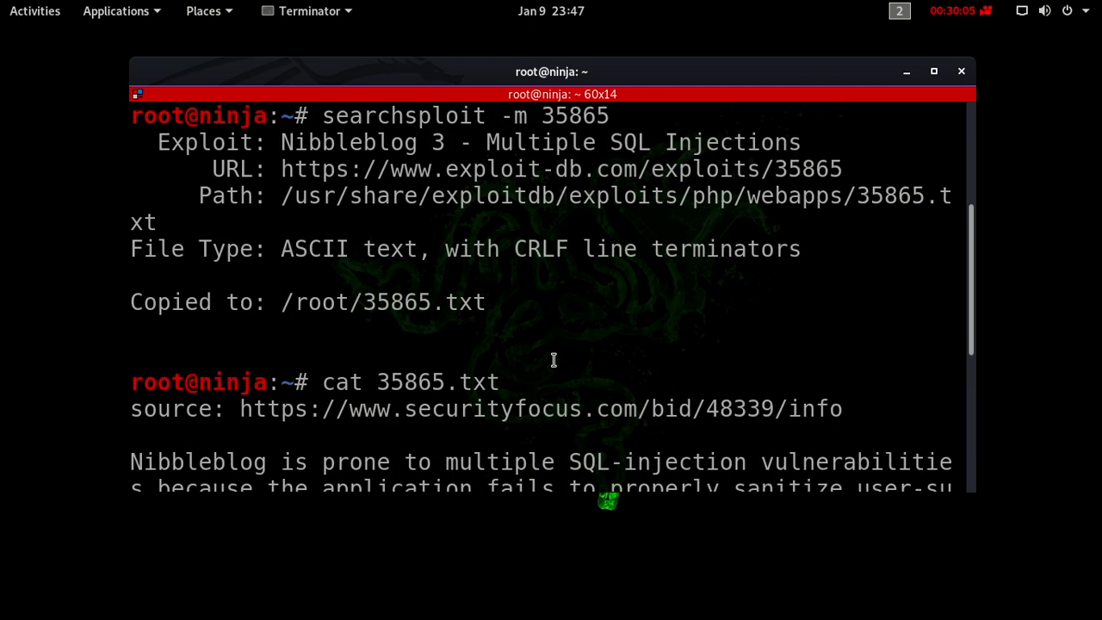
# - Review the terminal output of 35865.txt, covering the Nibbleblog SQL injection description and affected version
pyautogui.scroll(-5, 554, 360)
pyautogui.scroll(1, 547, 357)
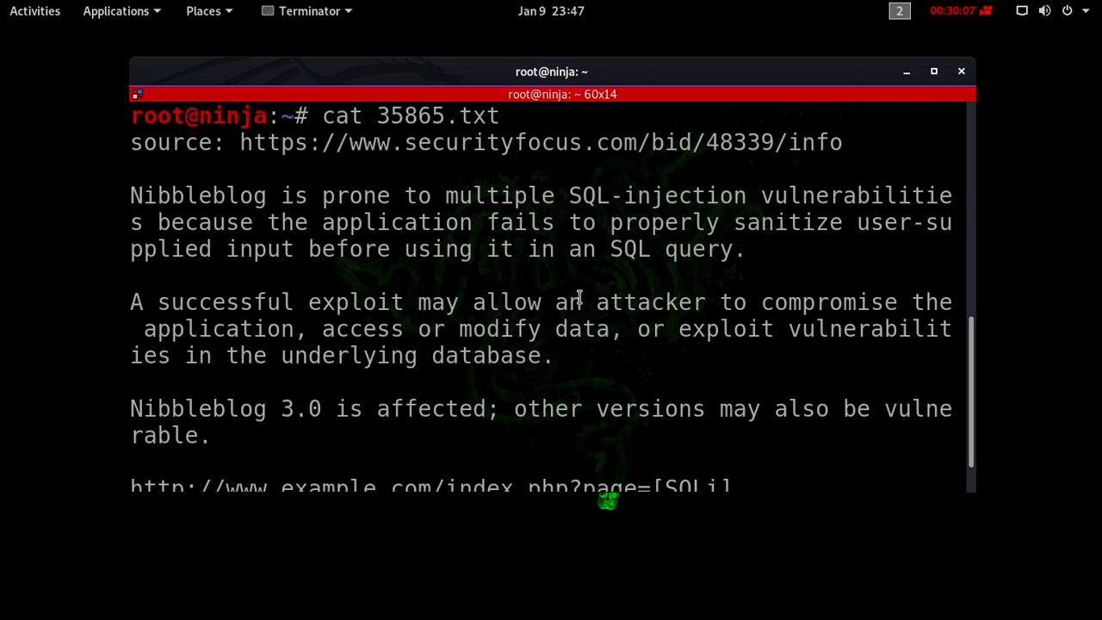
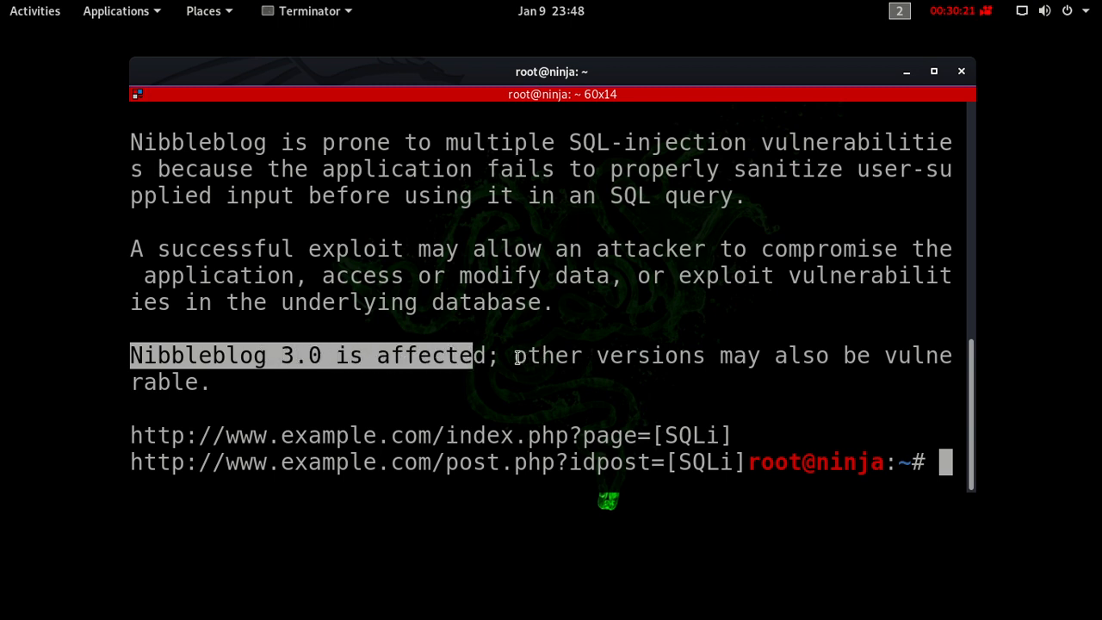
# - Examine the note about other vulnerable versions in the 35865.txt output, along with the exploit details and copy path above it
pyautogui.moveTo(513, 355); pyautogui.dragTo(520, 393)
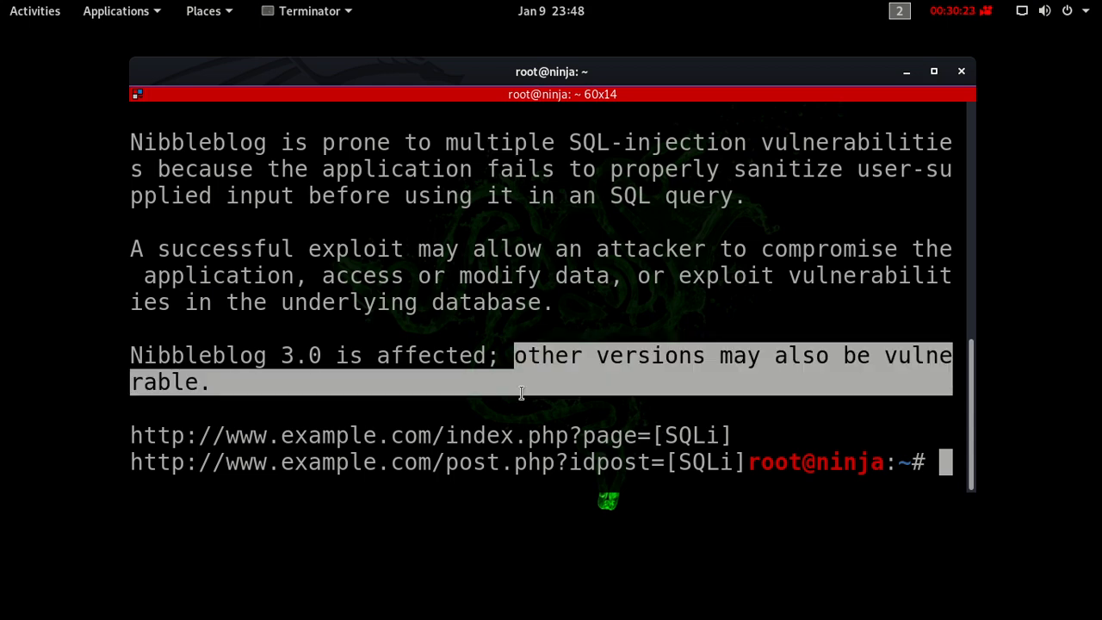
pyautogui.scroll(2, 537, 406)
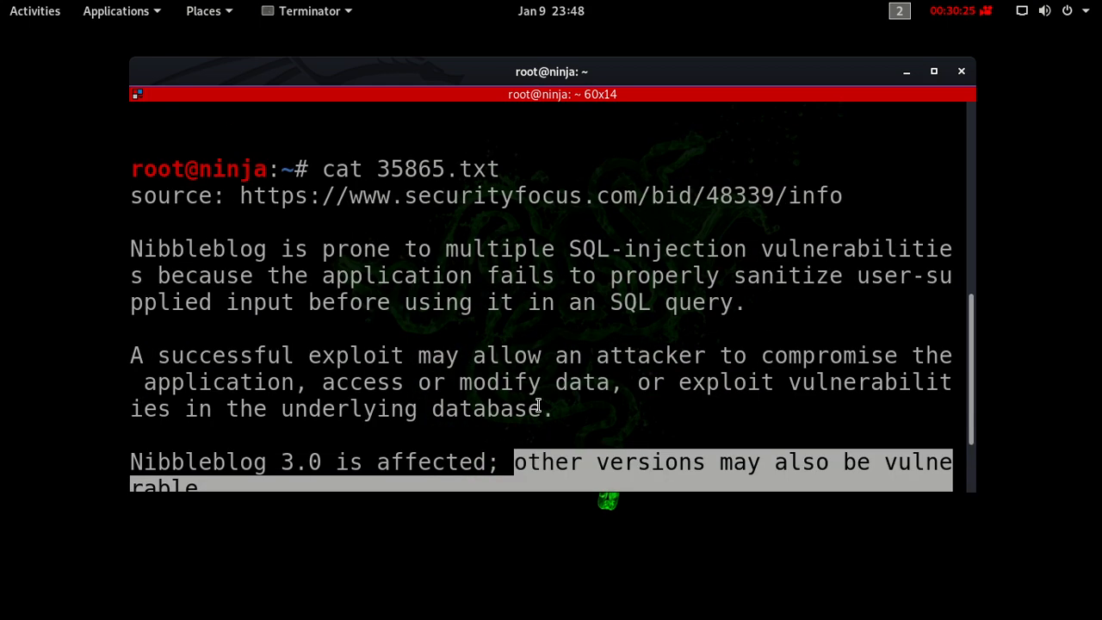
pyautogui.scroll(-2, 538, 406)
pyautogui.scroll(5, 538, 406)
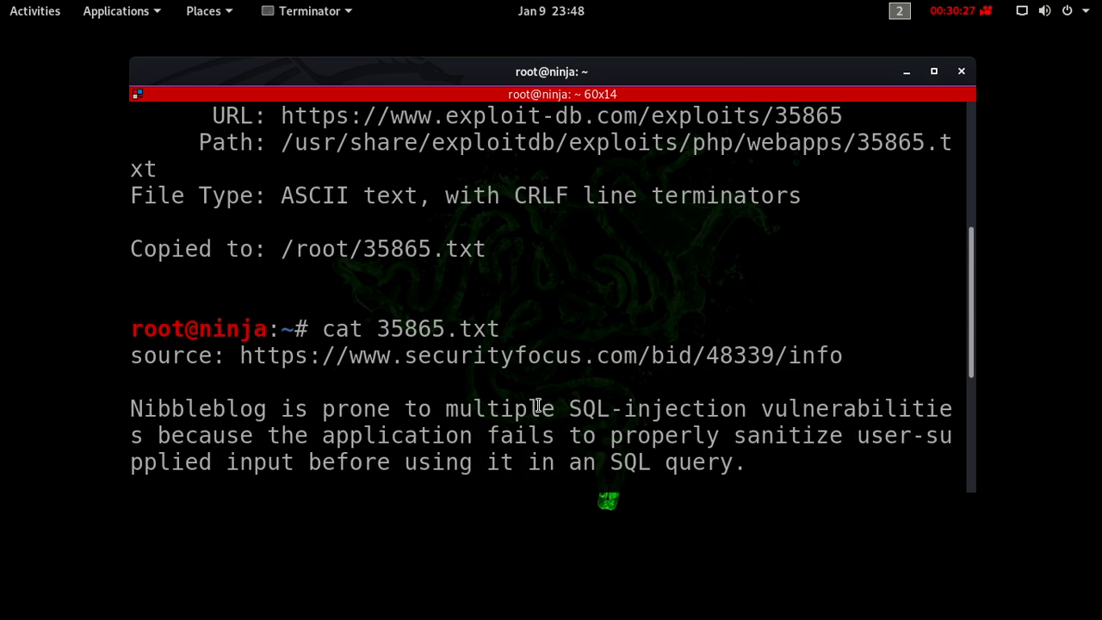
pyautogui.scroll(-4, 538, 406)
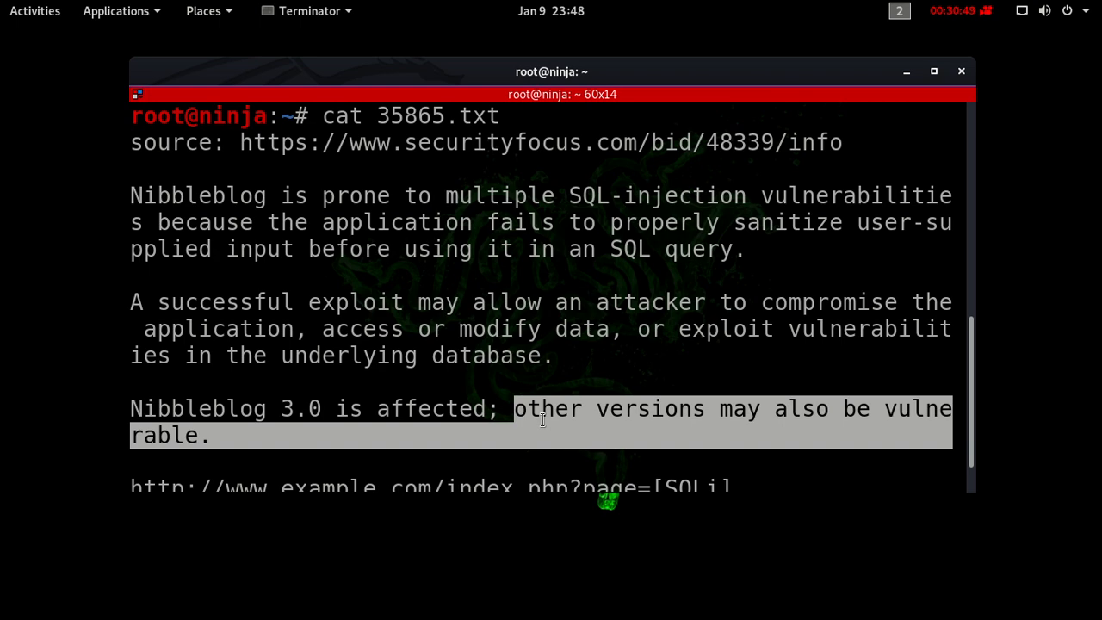
# - Switch to the CherryTree workspace and add the line "-list all of the possible exploits" under item 4 of the HTTP node
pyautogui.hotkey('ctrl', 'alt', 'Down')
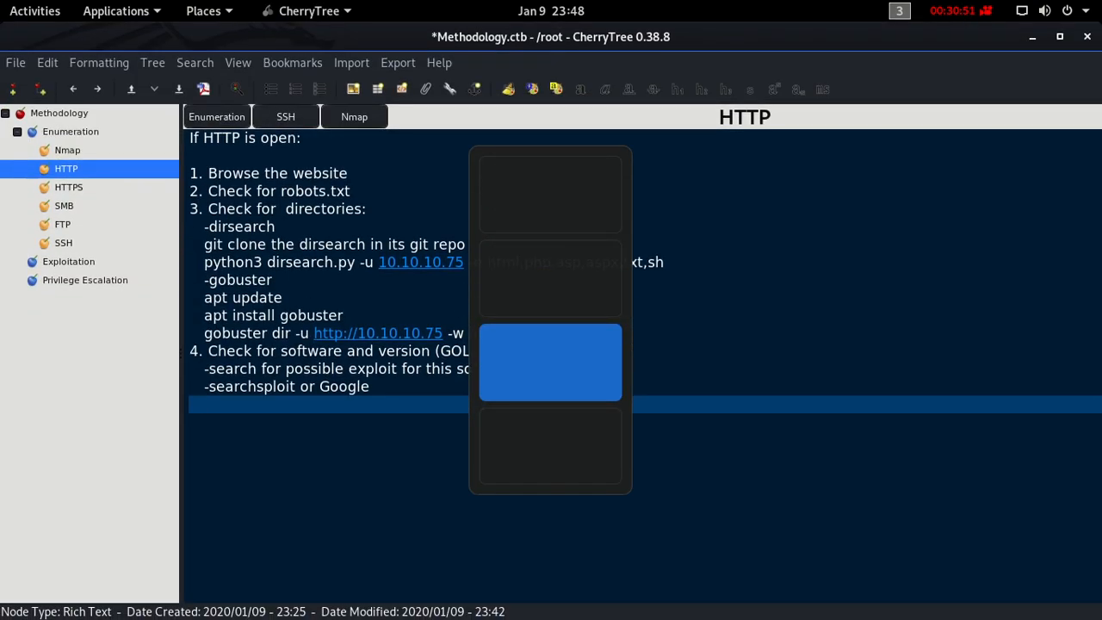
pyautogui.write('-l')
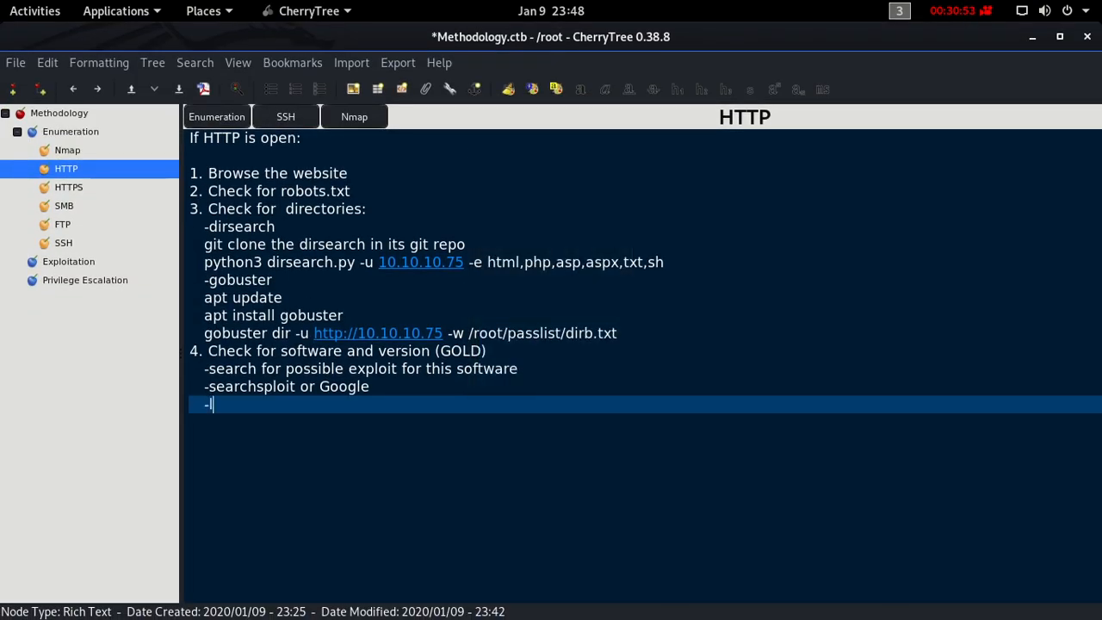
pyautogui.write('ist all of the possible ')
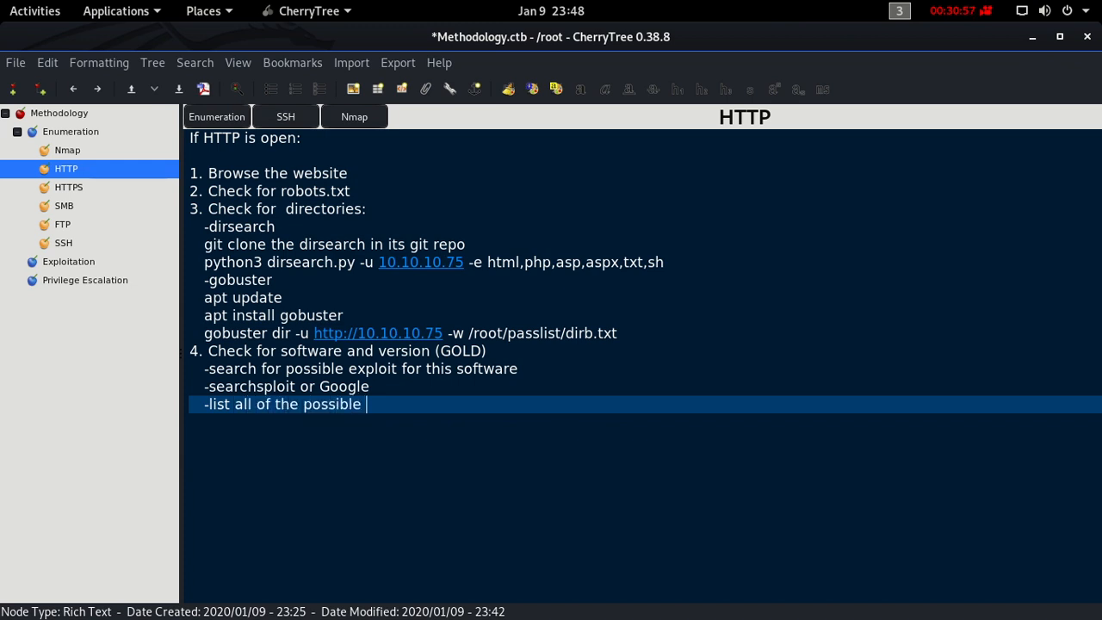
pyautogui.write('exploits')
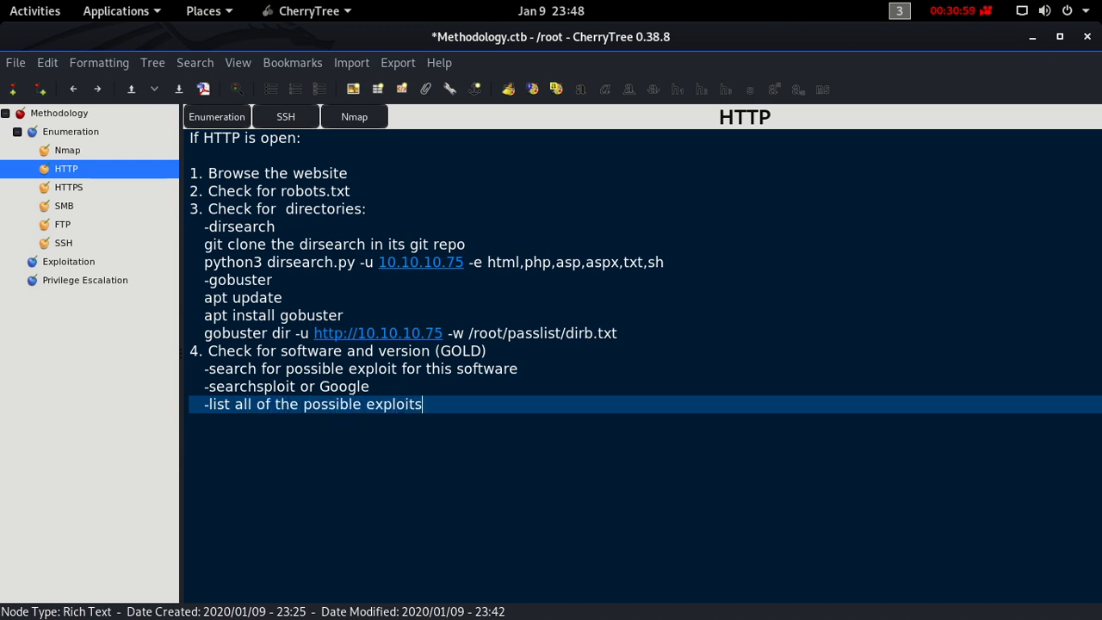